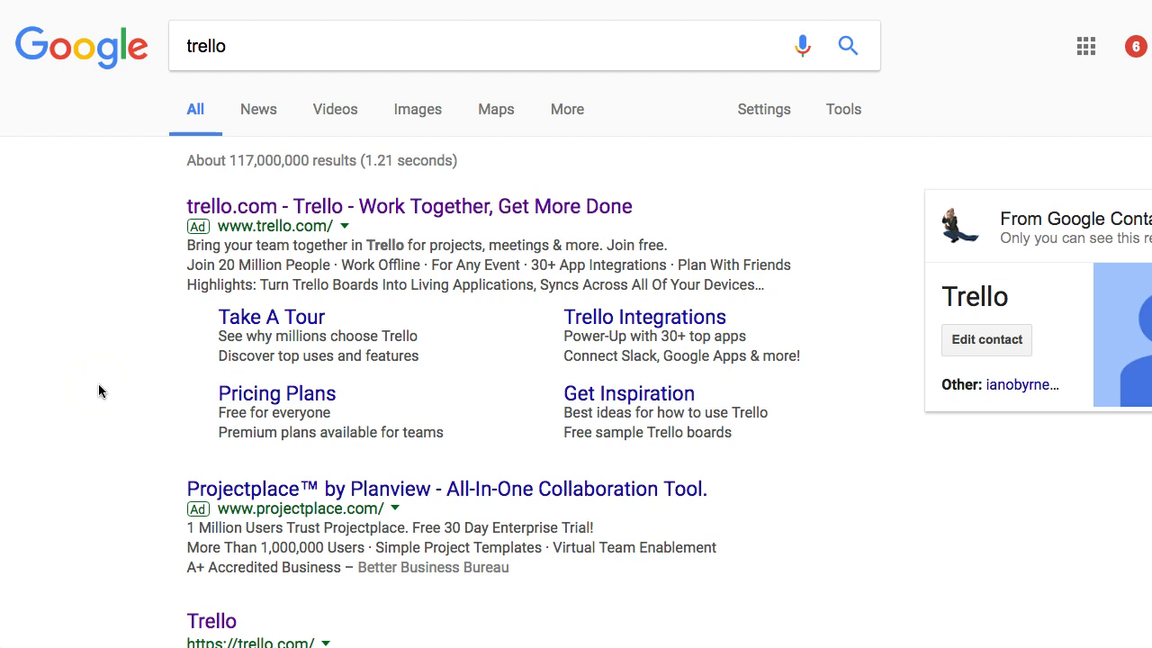
Switch from the trello search results to the Trello site and look over its boards page.
{"action": "scroll", "coordinate": [99, 390], "scroll_direction": "down", "scroll_amount": 3}
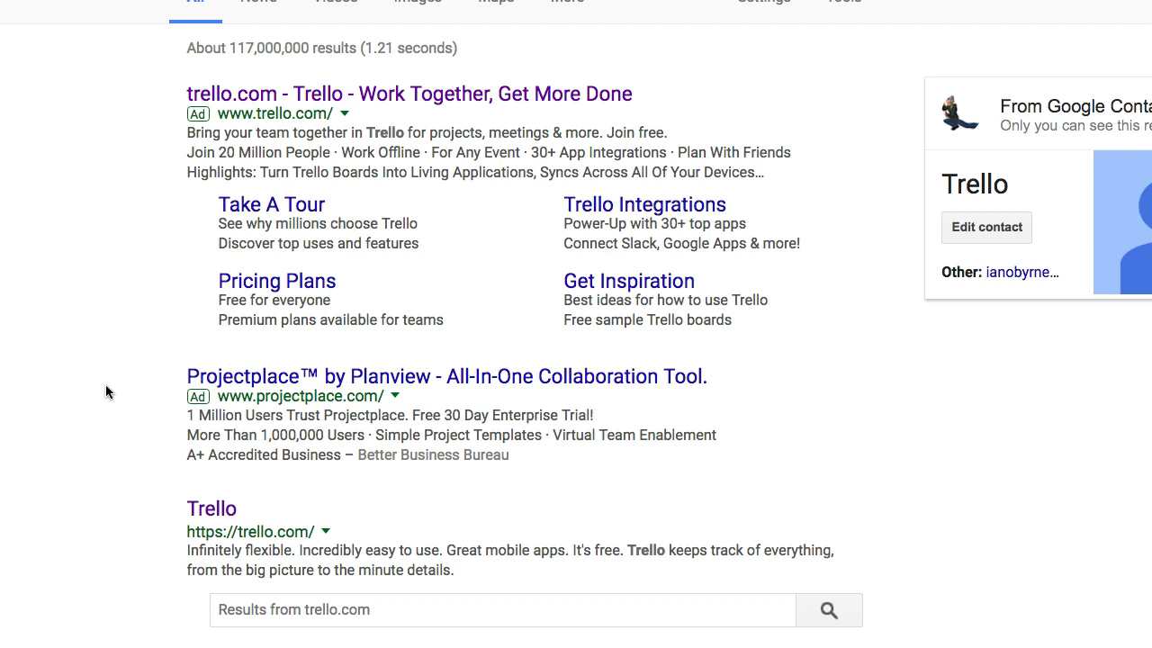
{"action": "left_click", "coordinate": [113, 364]}
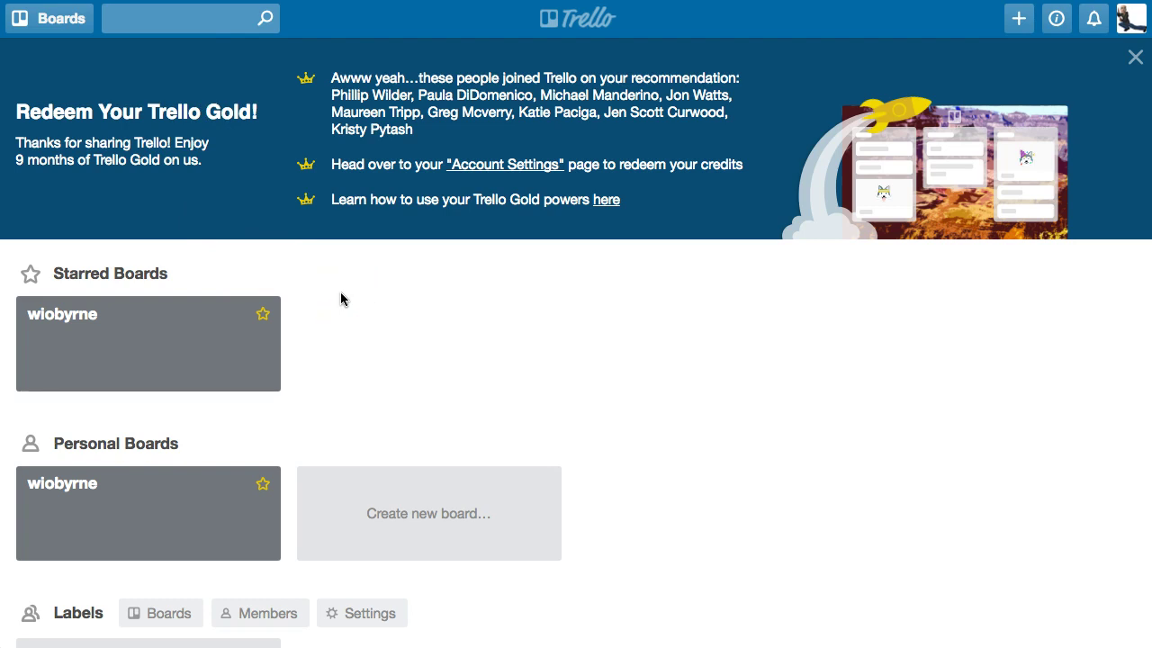
{"action": "scroll", "coordinate": [340, 292], "scroll_direction": "down", "scroll_amount": 3}
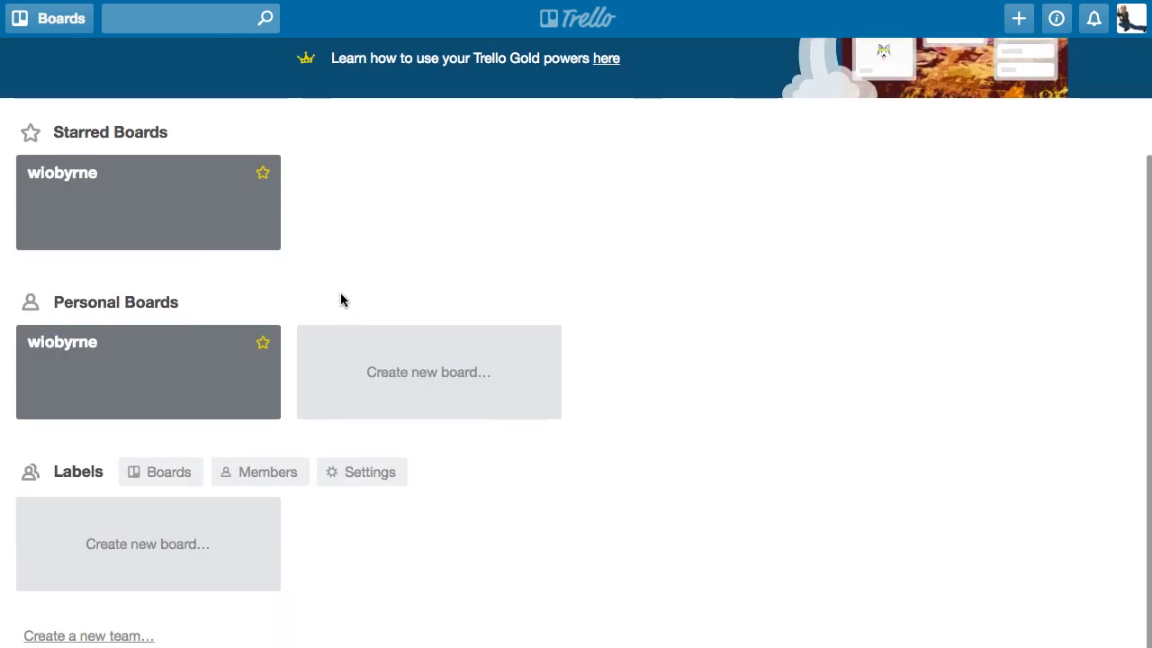
{"action": "scroll", "coordinate": [340, 292], "scroll_direction": "up", "scroll_amount": 3}
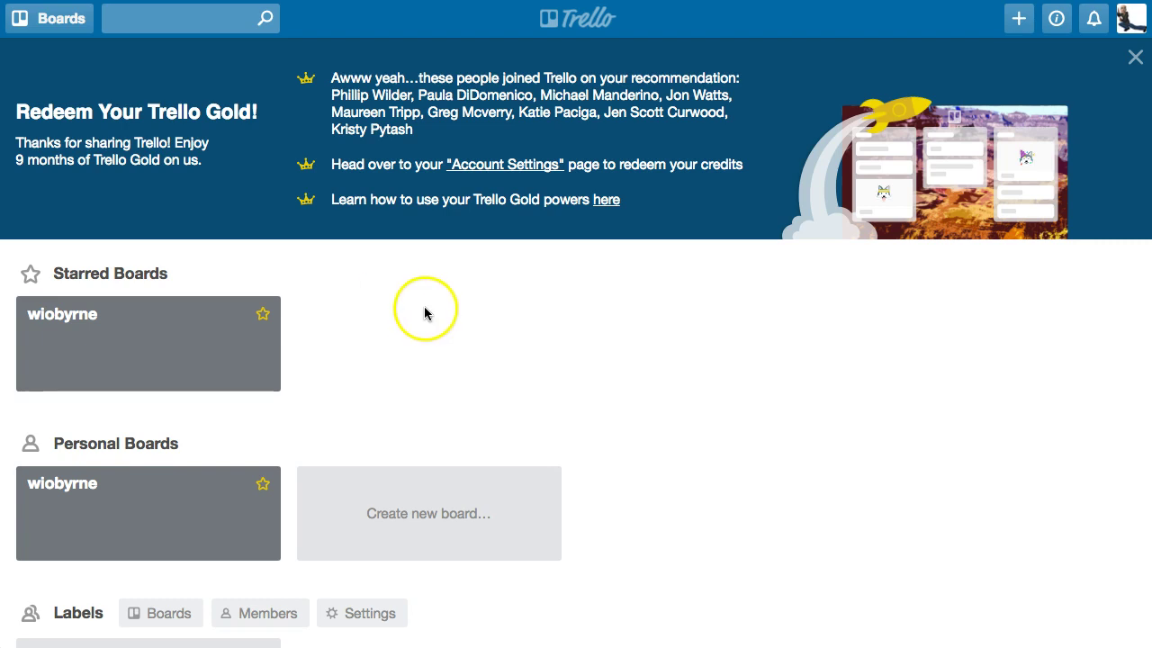
Create a private personal board titled Test Drive with no team and open it.
{"action": "left_click", "coordinate": [439, 509]}
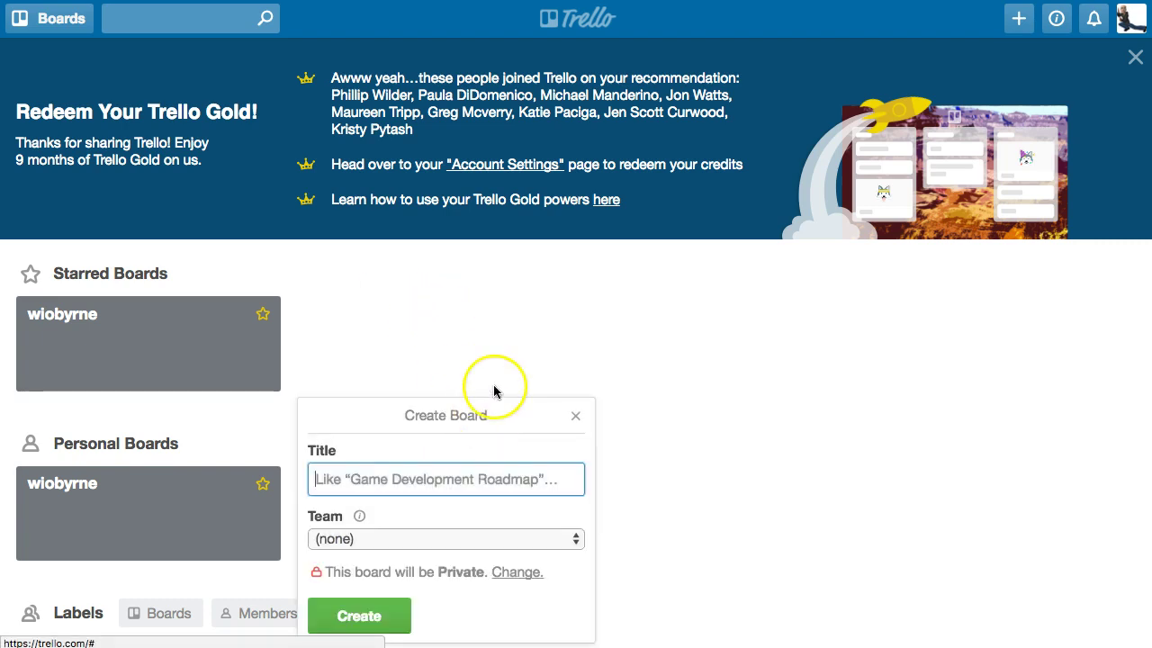
{"action": "type", "text": "Te"}
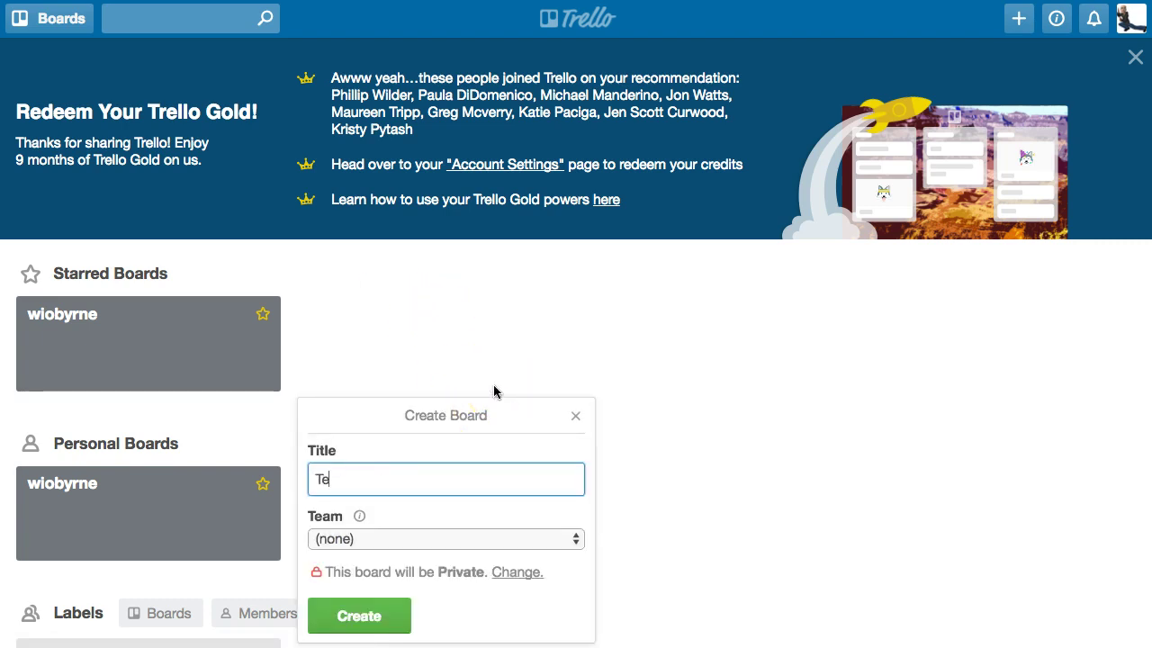
{"action": "type", "text": "st Drive"}
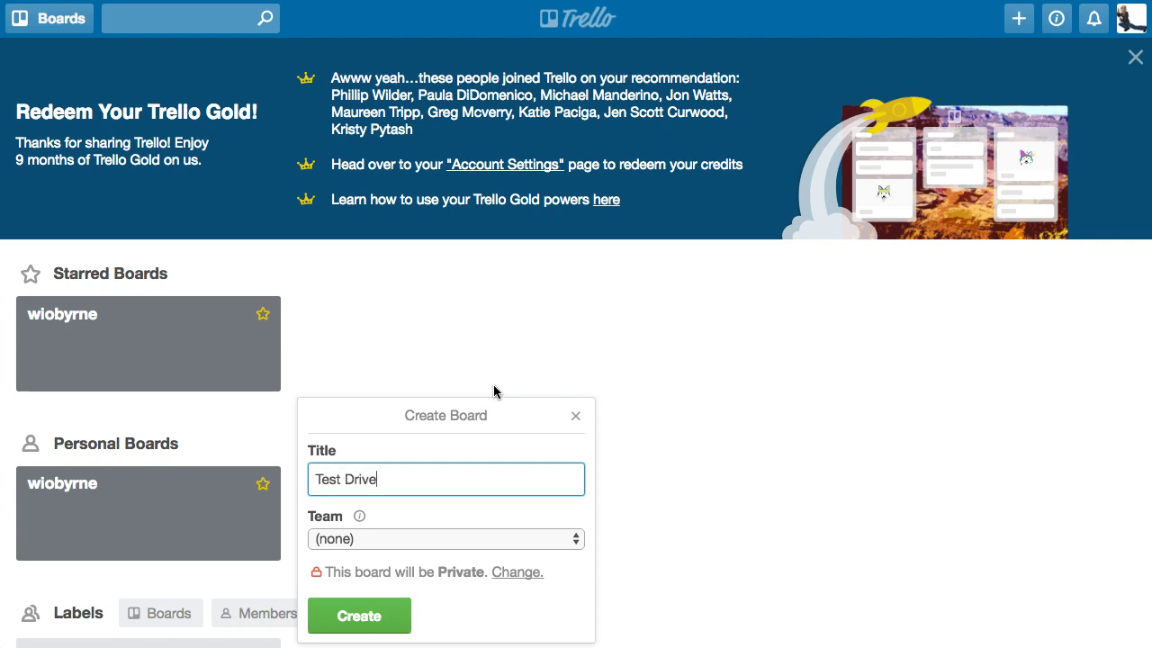
{"action": "left_click", "coordinate": [522, 483]}
{"action": "left_click", "coordinate": [398, 612]}
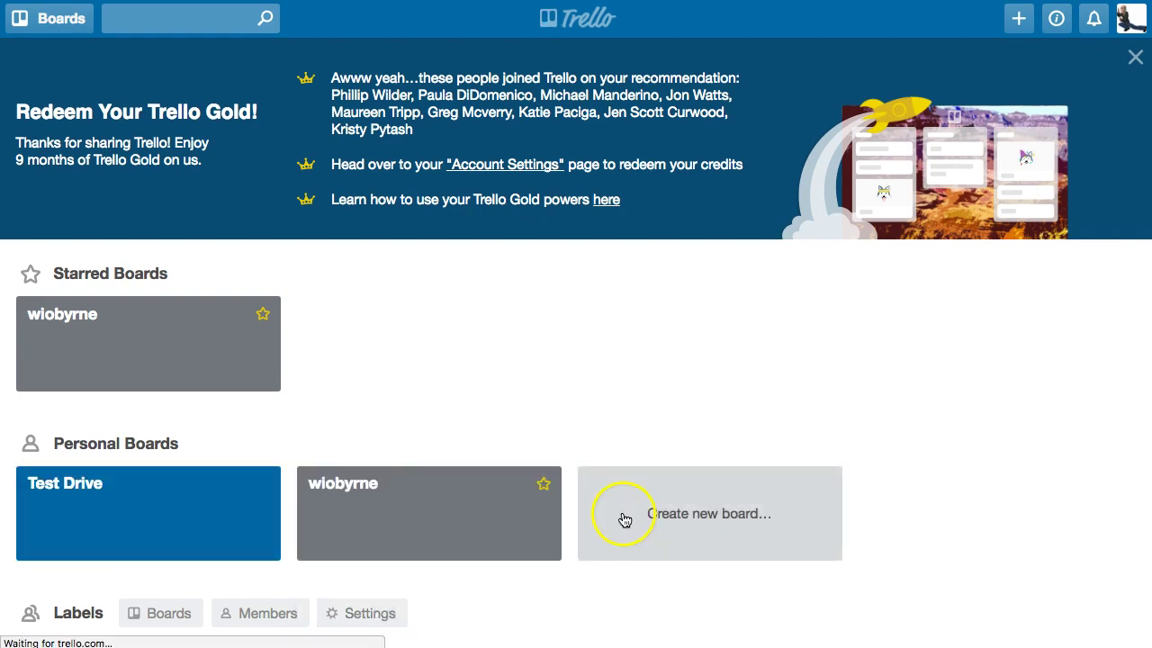
{"action": "left_click", "coordinate": [207, 504]}
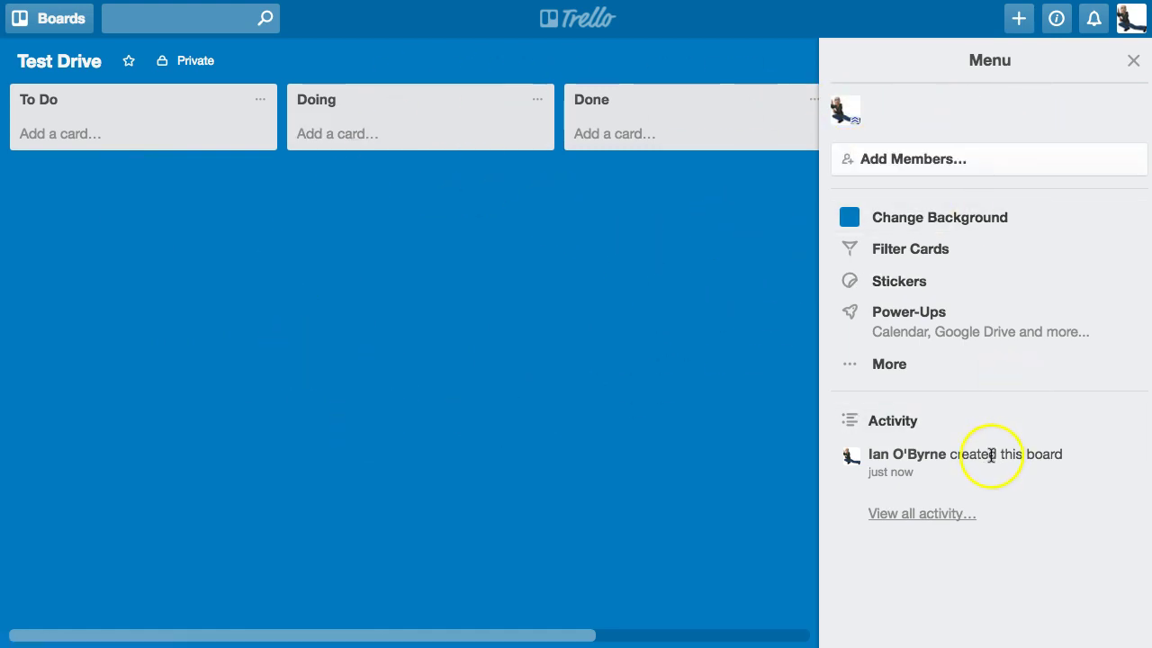
Hide the board's side menu and review the board's visibility options.
{"action": "left_click", "coordinate": [1133, 61]}
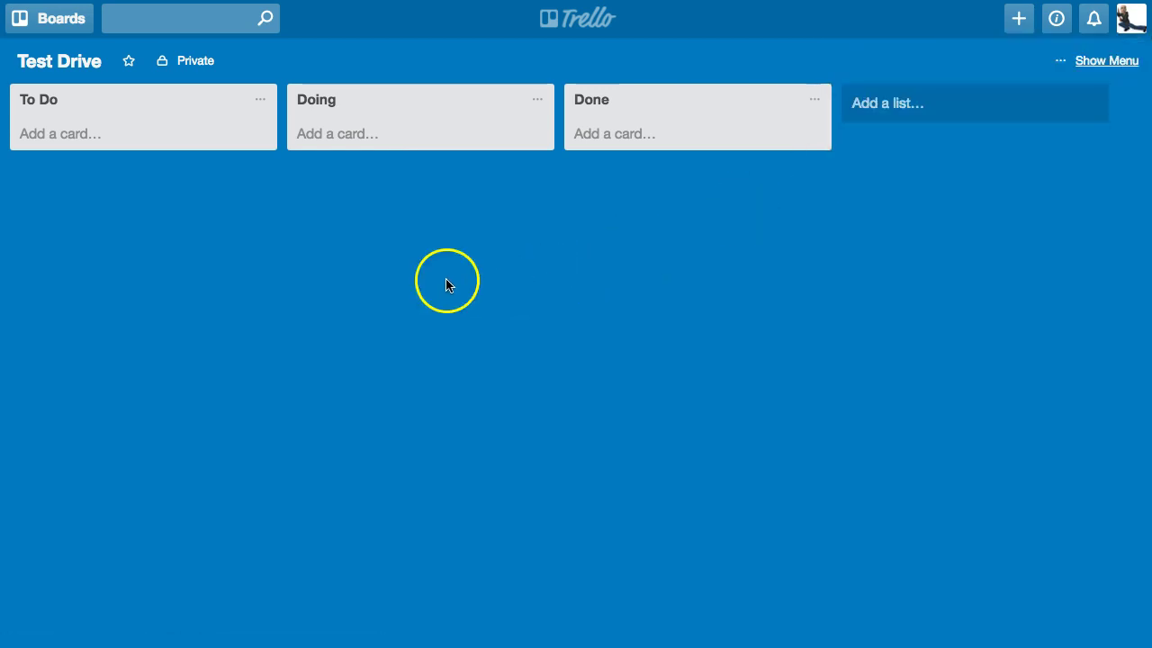
{"action": "left_click", "coordinate": [166, 61]}
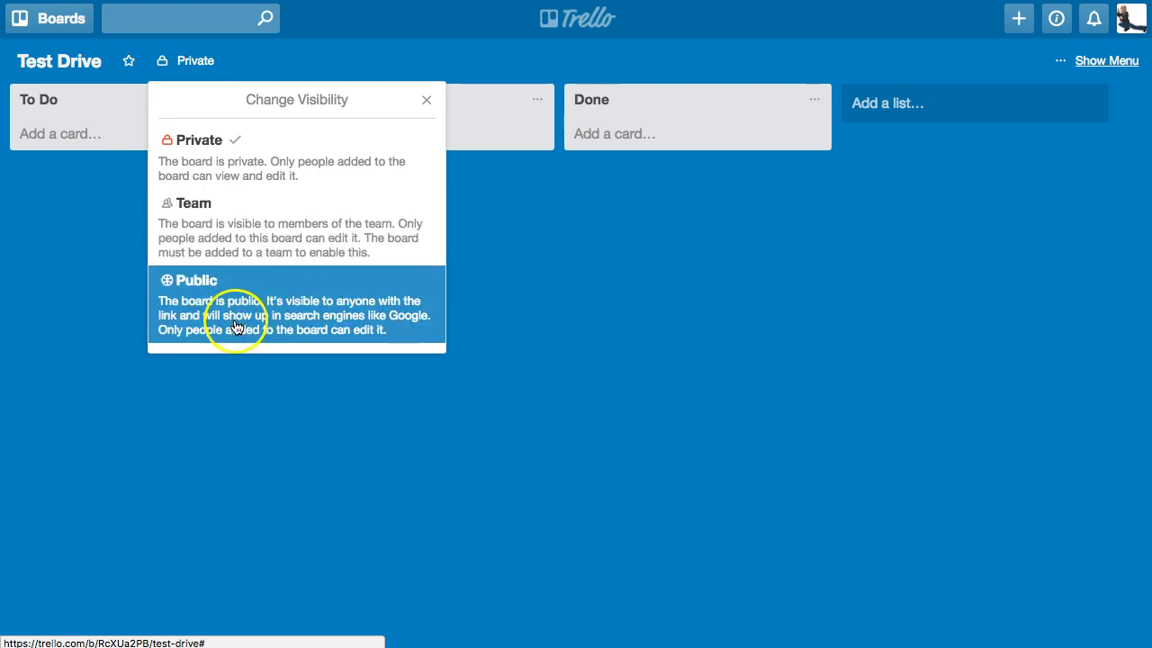
{"action": "left_click", "coordinate": [425, 102]}
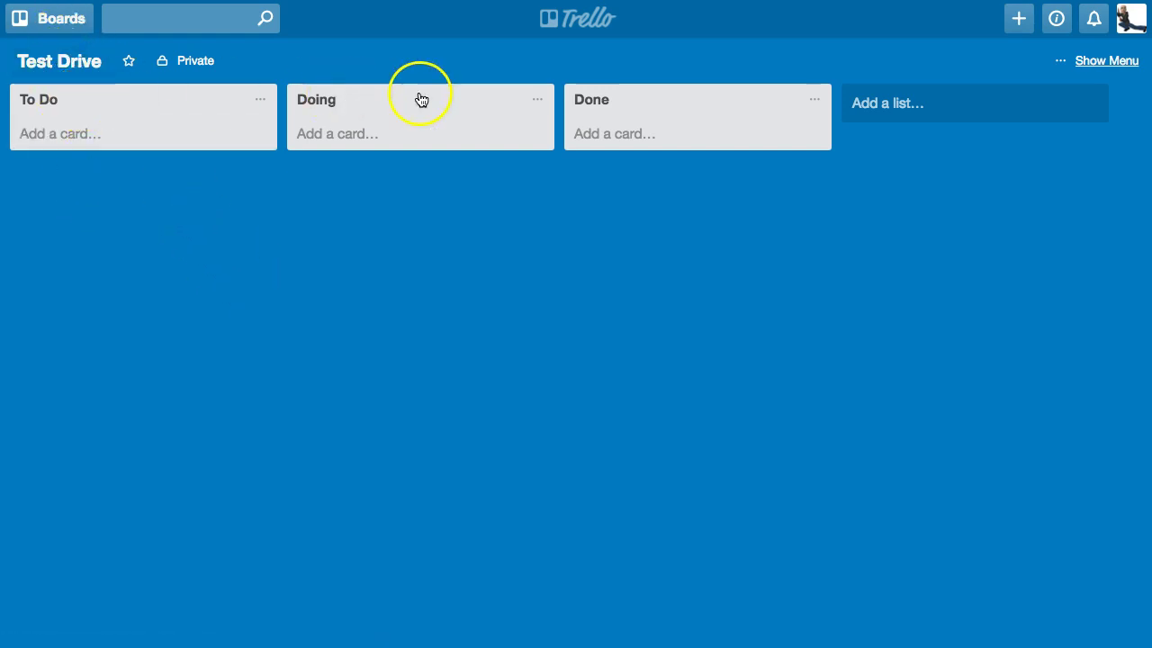
Rename the To Do, Doing and Done lists as MONDAY, TUESDAY and WEDNESDAY.
{"action": "left_click", "coordinate": [61, 97]}
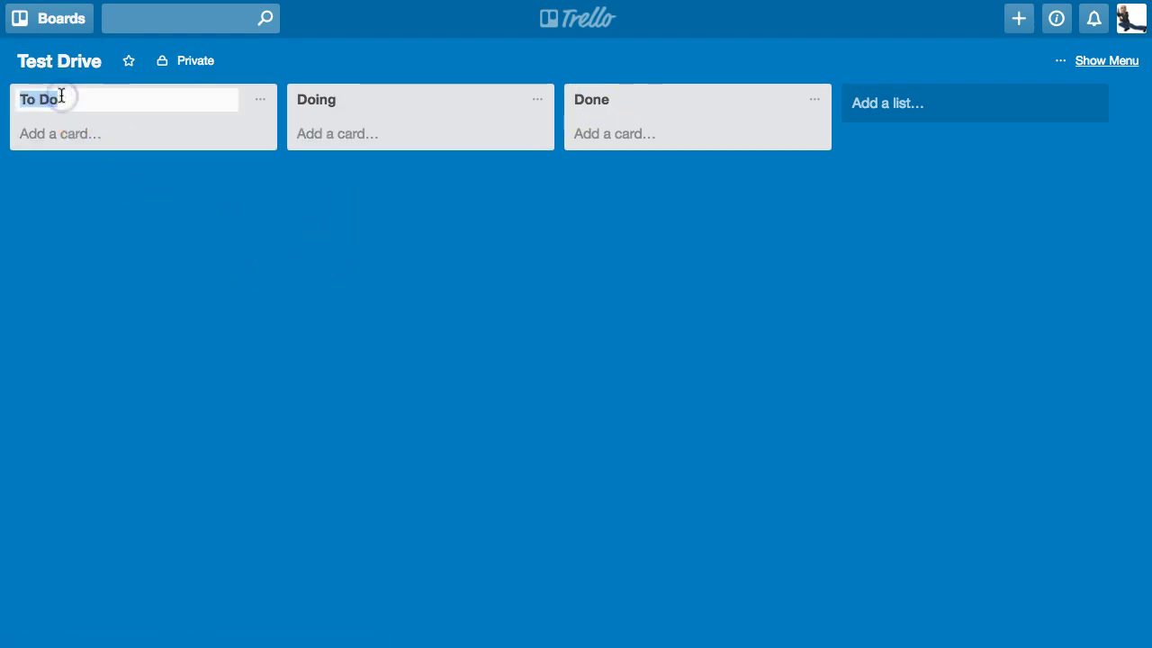
{"action": "type", "text": "MONDAY"}
{"action": "left_click", "coordinate": [331, 104]}
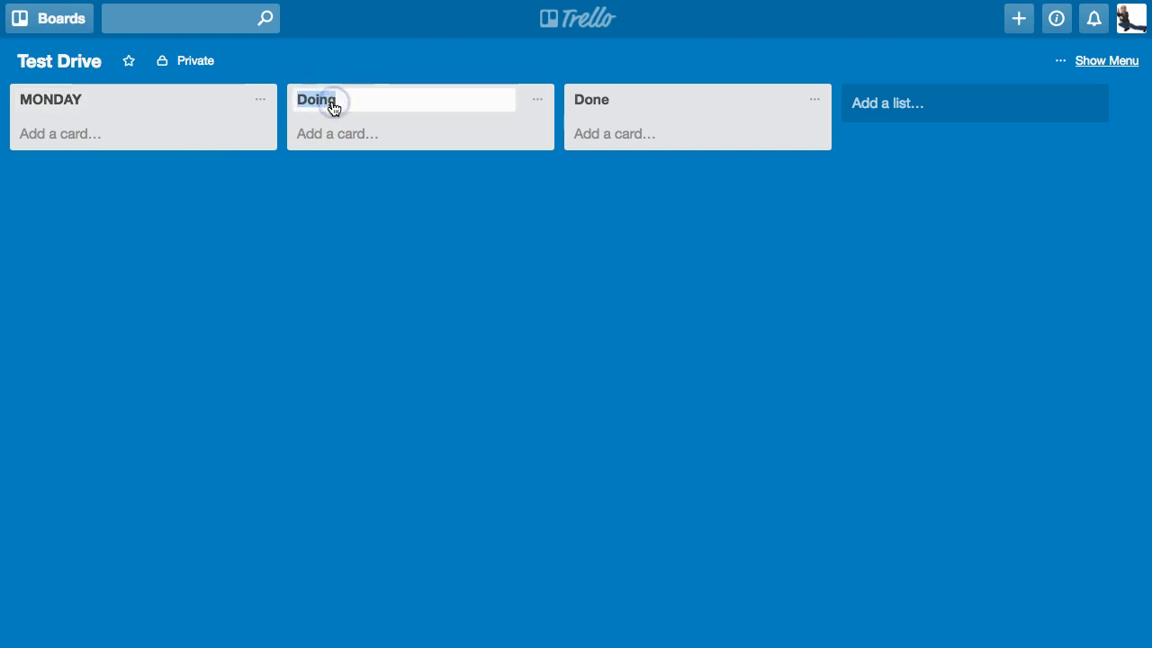
{"action": "type", "text": "TUESDAY"}
{"action": "left_click", "coordinate": [459, 246]}
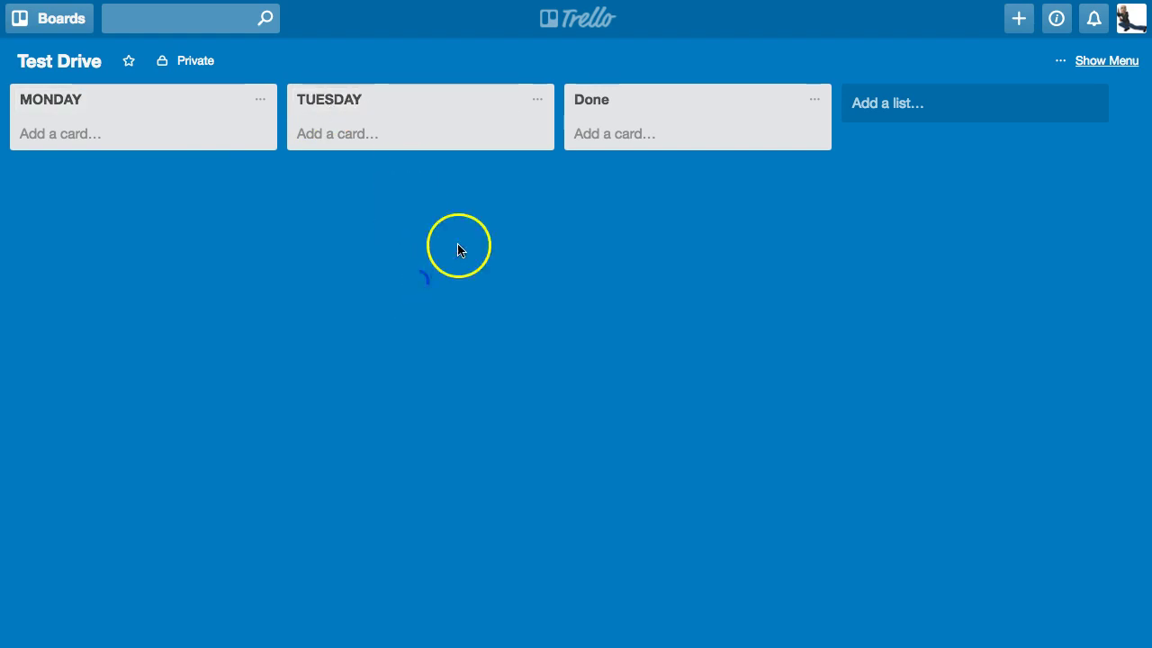
{"action": "left_click", "coordinate": [602, 91]}
{"action": "type", "text": "WED"}
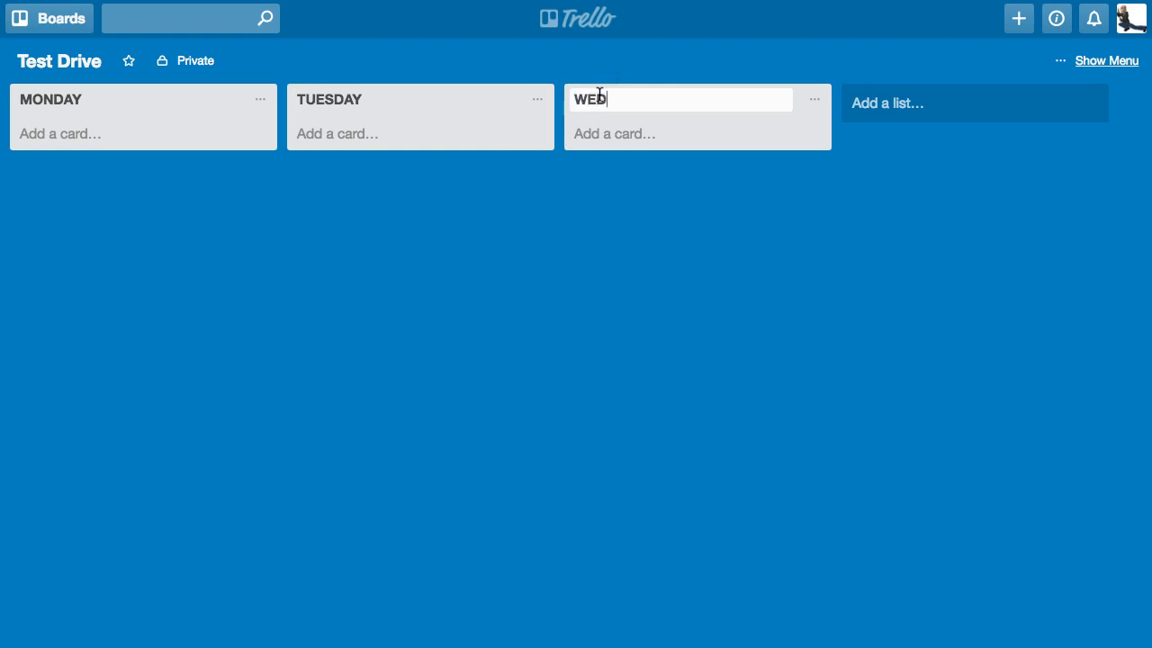
{"action": "type", "text": "NESDAY"}
{"action": "left_click", "coordinate": [561, 198]}
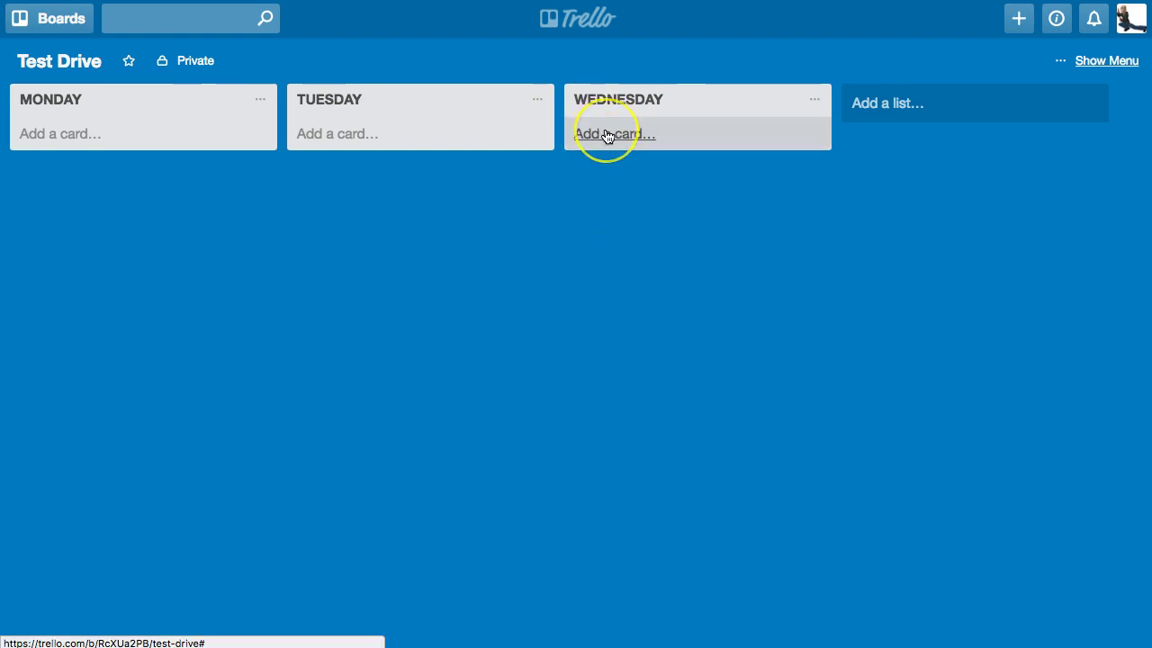
Add two more lists named THURSDAY and FRIDAY after the WEDNESDAY list.
{"action": "left_click", "coordinate": [876, 103]}
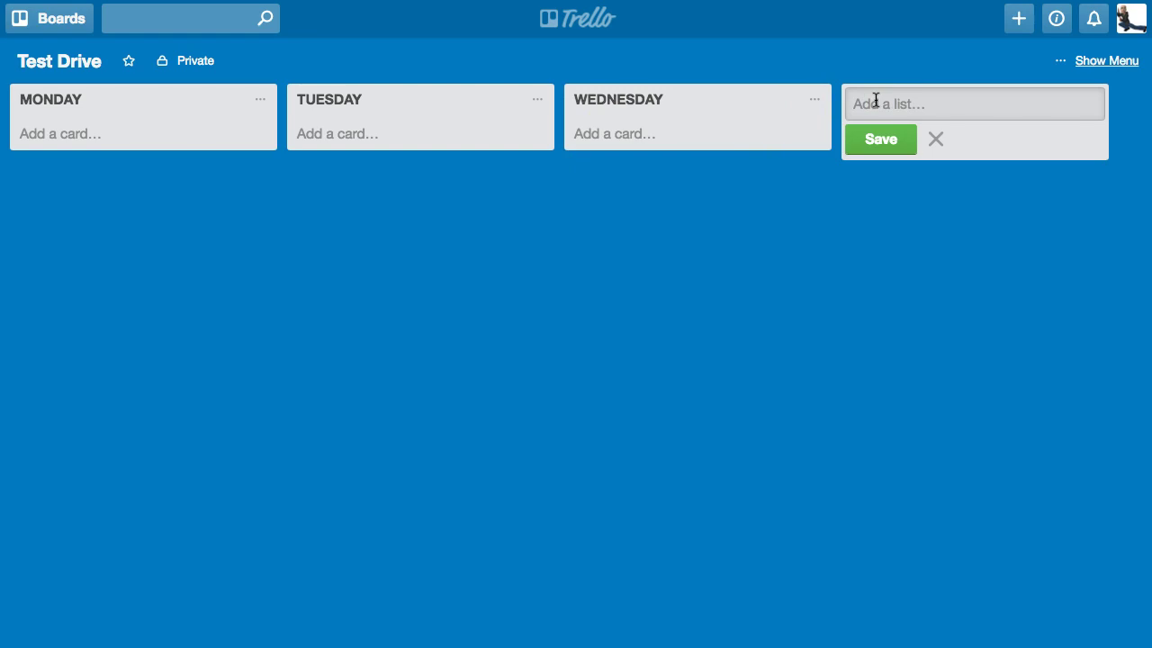
{"action": "type", "text": "THURSDAY"}
{"action": "key", "text": "Return"}
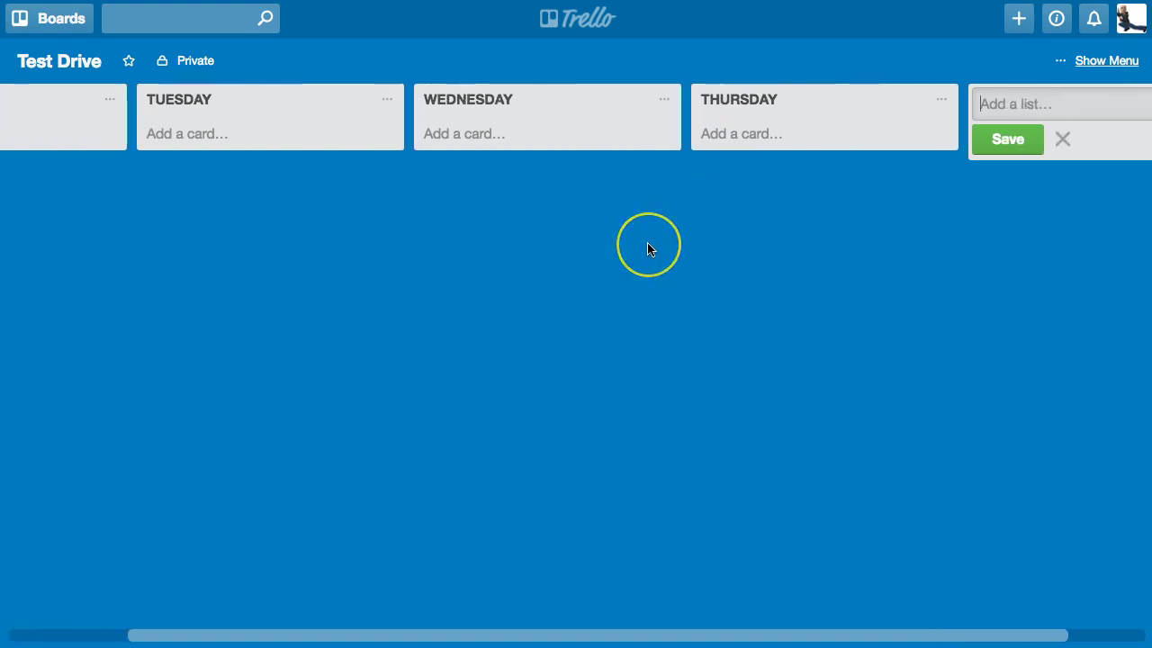
{"action": "type", "text": "FIR"}
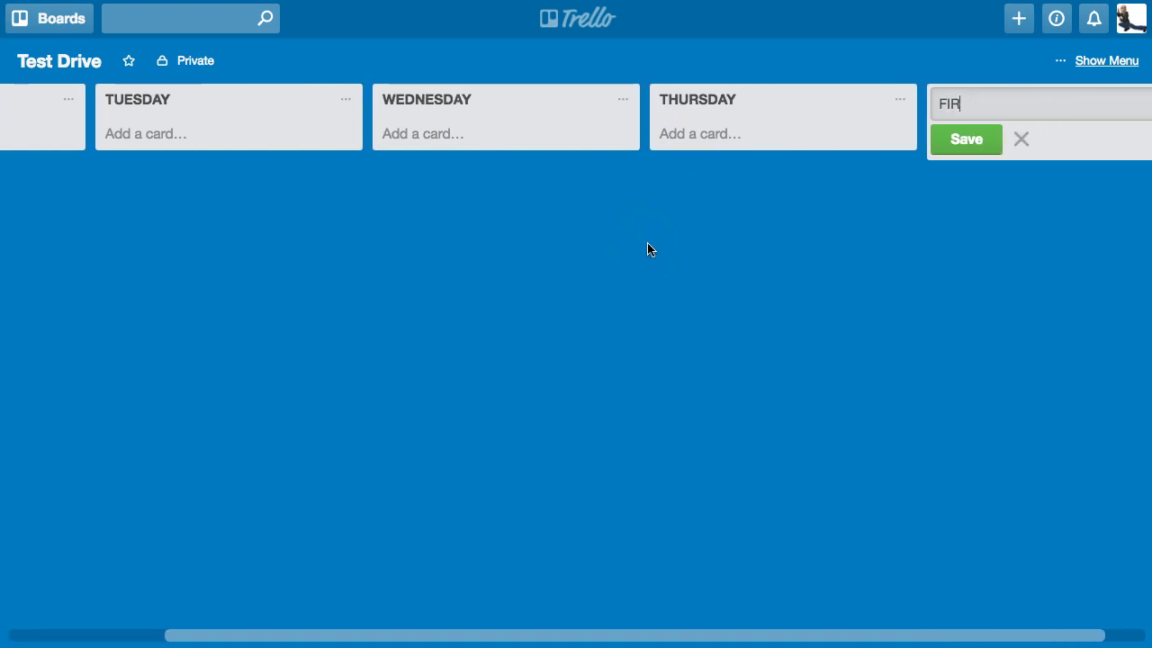
{"action": "key", "text": "BackSpace"}
{"action": "key", "text": "BackSpace"}
{"action": "key", "text": "BackSpace"}
{"action": "type", "text": "IDAY"}
{"action": "key", "text": "Return"}
{"action": "left_click_drag", "start_coordinate": [639, 252], "coordinate": [231, 203]}
{"action": "scroll", "coordinate": [232, 204], "scroll_direction": "left", "scroll_amount": 3}
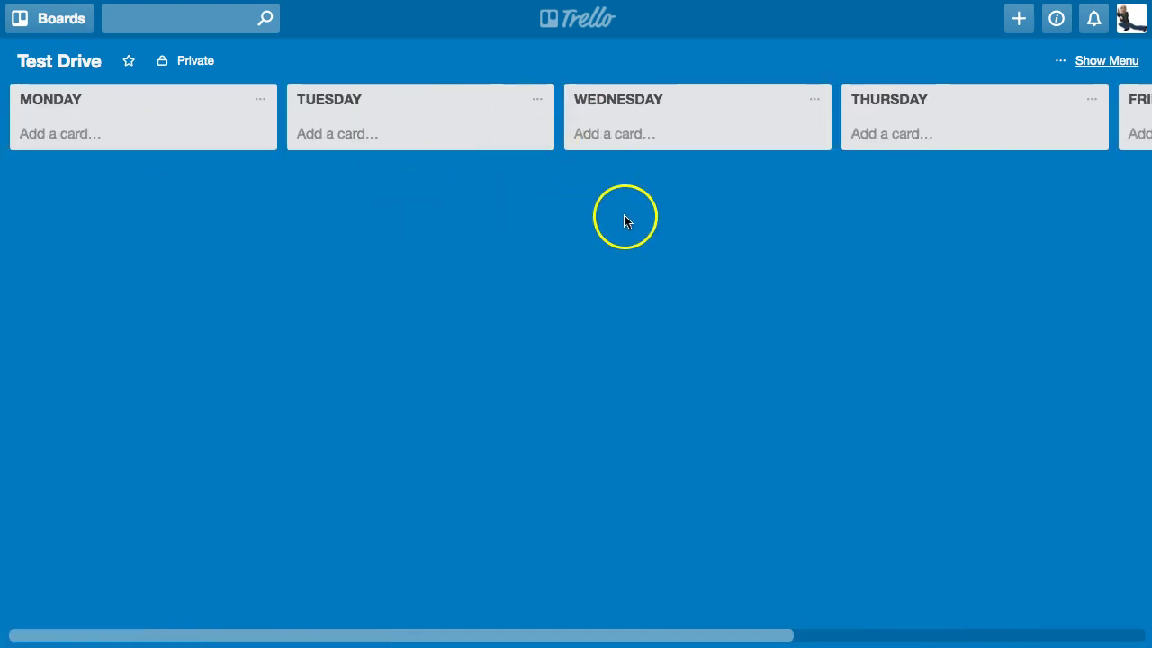
Add a card named Change oil to the MONDAY list.
{"action": "scroll", "coordinate": [625, 216], "scroll_direction": "right", "scroll_amount": 2}
{"action": "scroll", "coordinate": [624, 212], "scroll_direction": "left", "scroll_amount": 2}
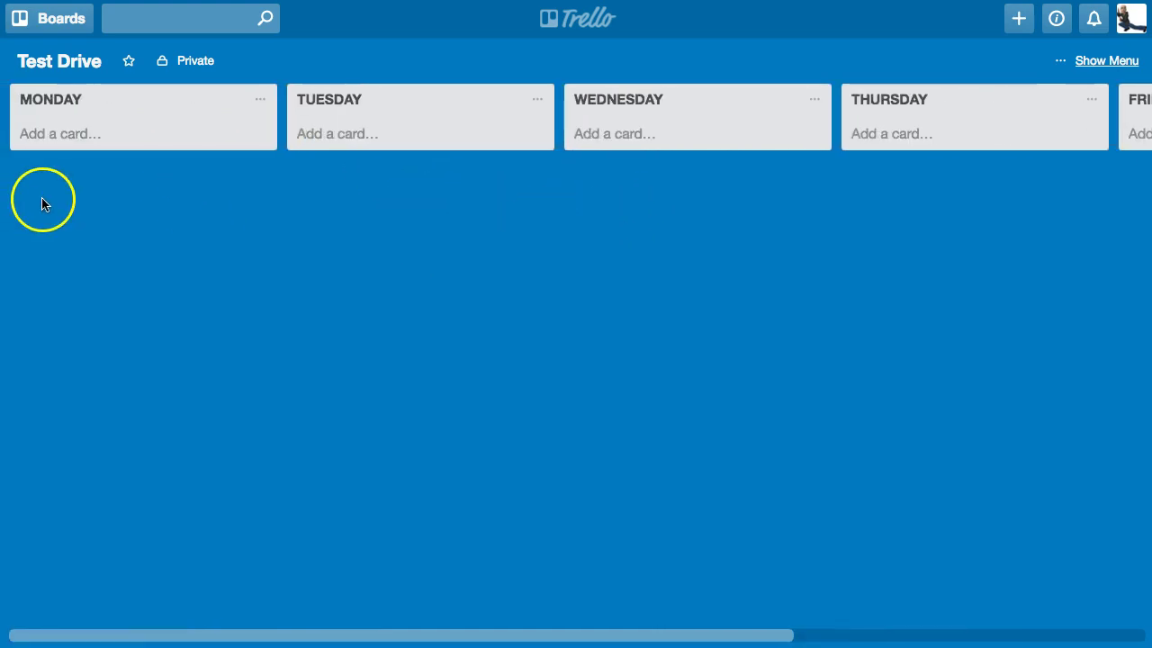
{"action": "left_click", "coordinate": [56, 142]}
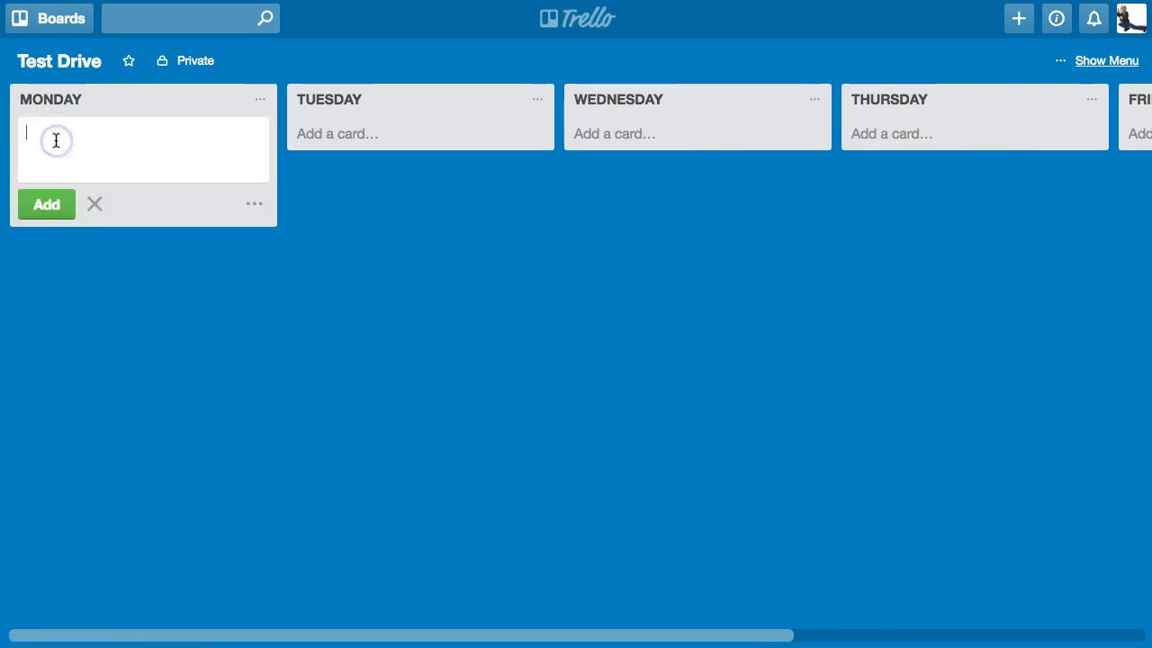
{"action": "type", "text": "Change oi"}
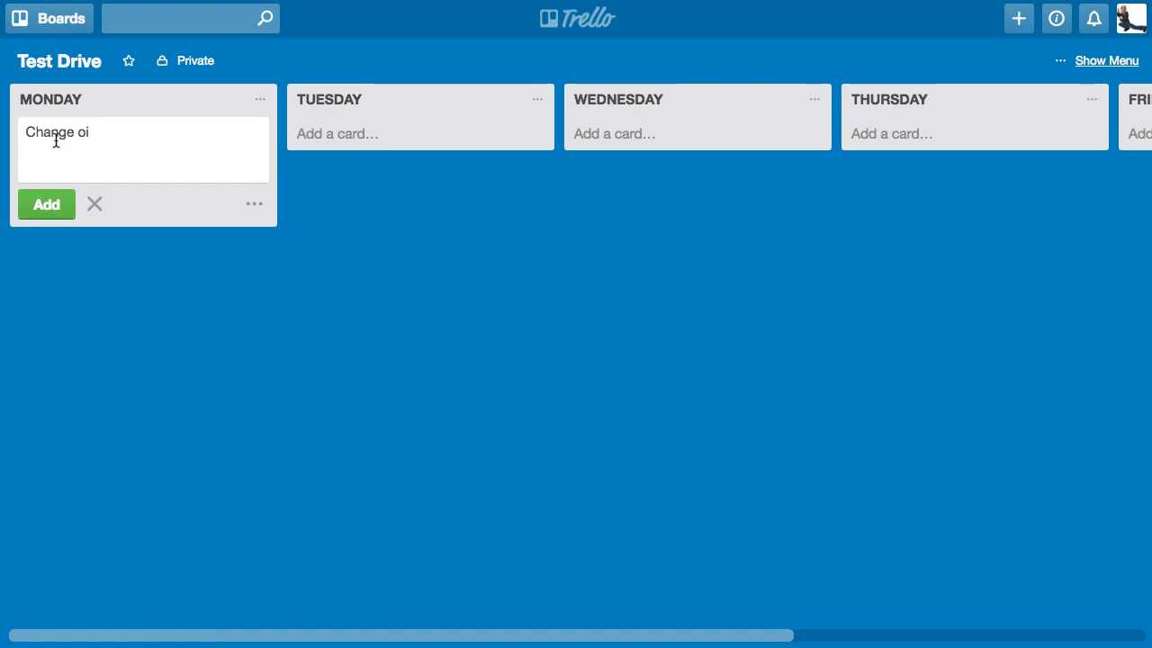
{"action": "key", "text": "Return"}
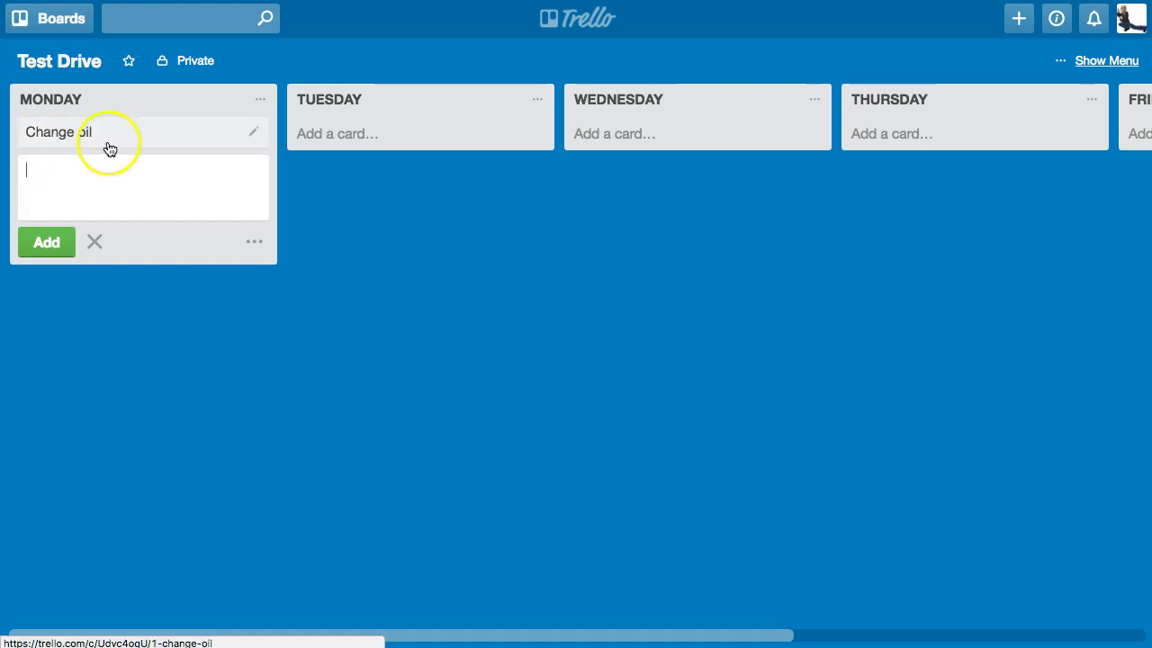
Add a card named Grade papers to the TUESDAY list.
{"action": "left_click", "coordinate": [344, 135]}
{"action": "type", "text": "Grade papers"}
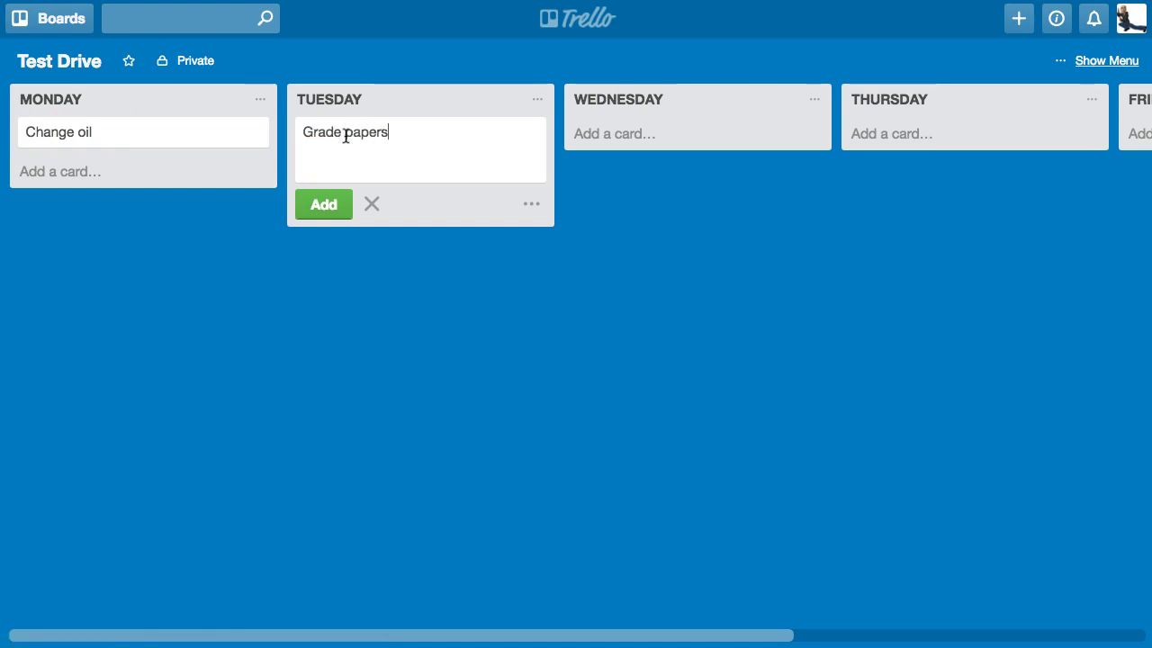
{"action": "key", "text": "Return"}
{"action": "left_click", "coordinate": [638, 232]}
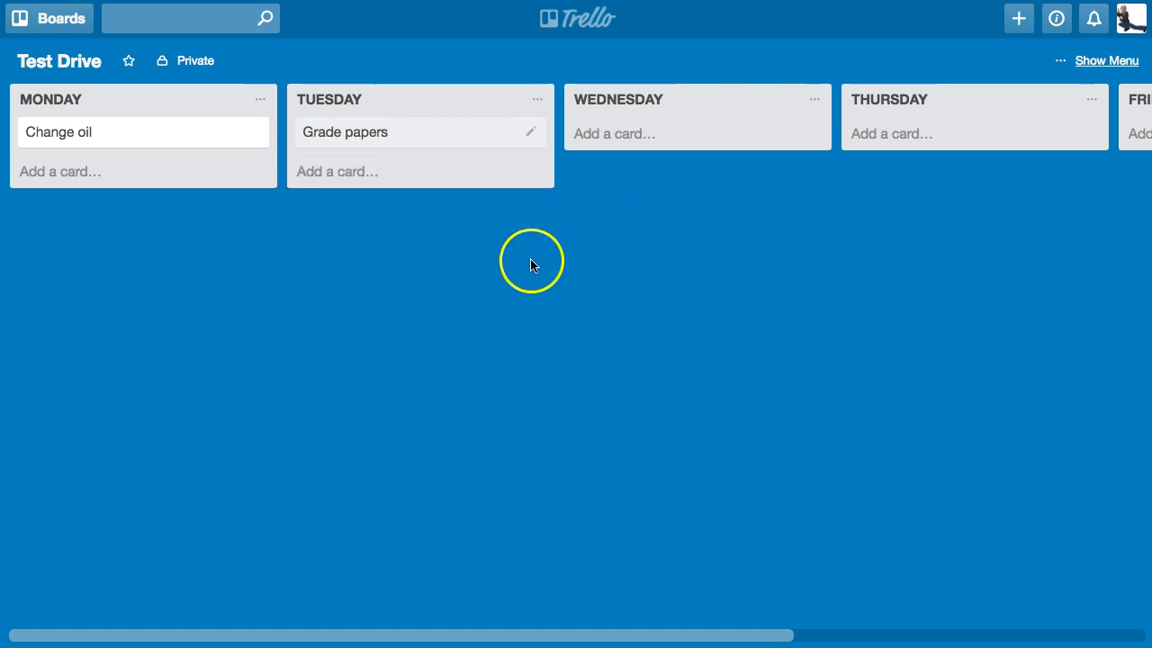
Add a card named Pay cable bill to the WEDNESDAY list.
{"action": "left_click", "coordinate": [610, 134]}
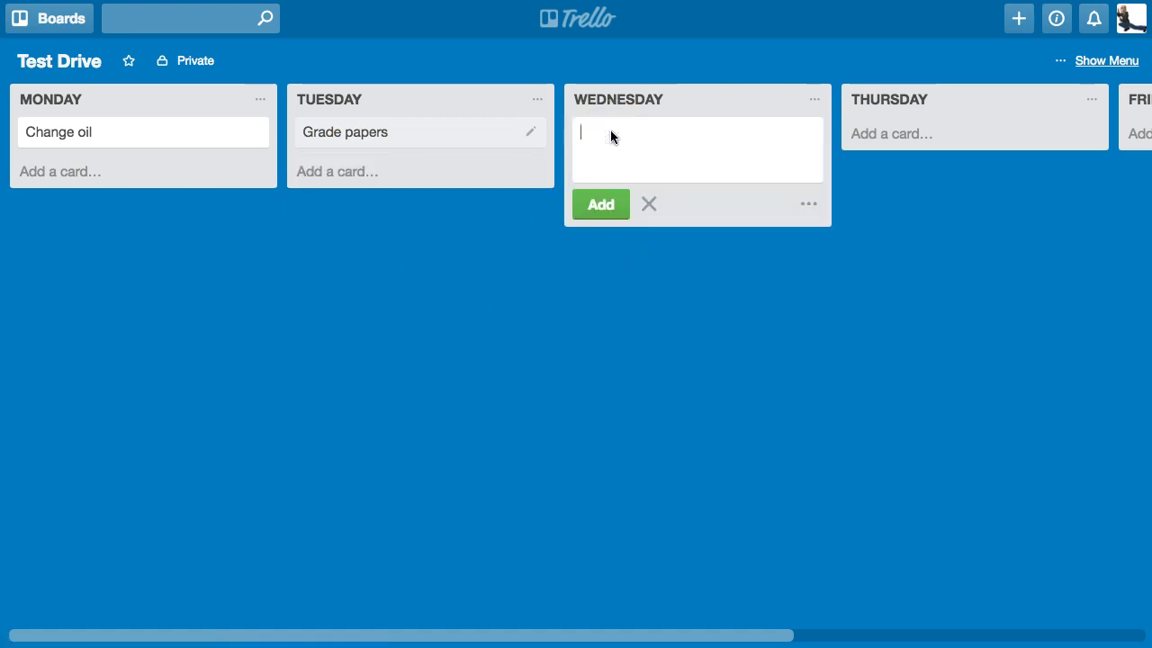
{"action": "type", "text": "Pay cable p"}
{"action": "key", "text": "BackSpace"}
{"action": "type", "text": "bill"}
{"action": "key", "text": "Return"}
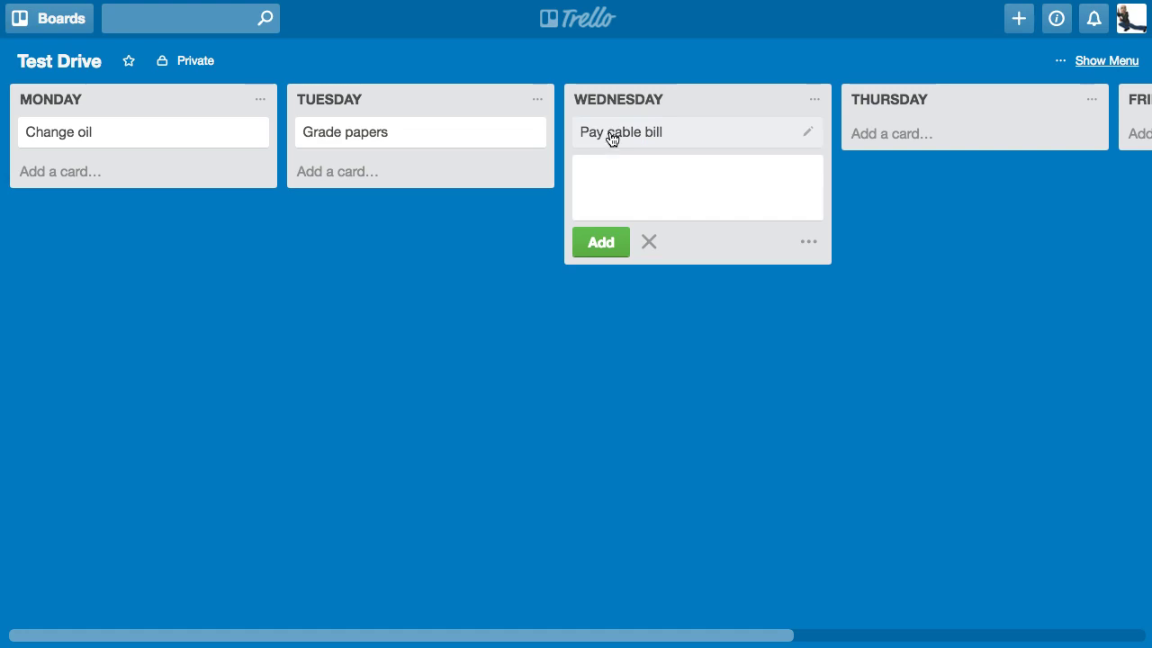
{"action": "left_click", "coordinate": [278, 290]}
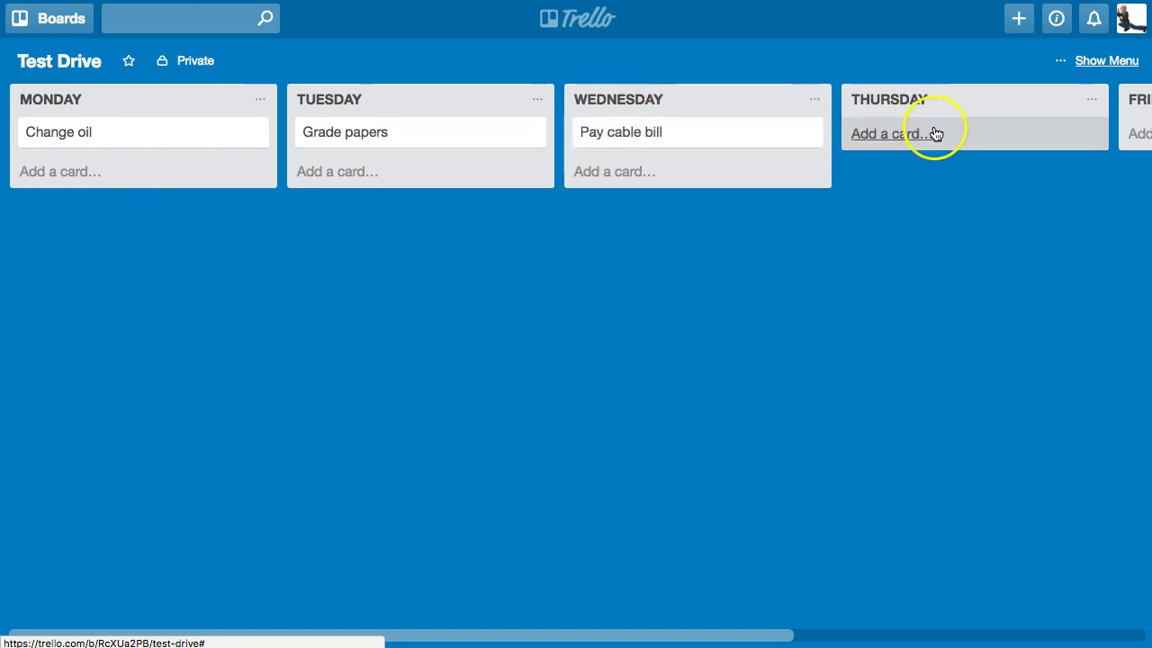
Open the Grade papers card and save the comment First Class on it, leaving the description empty.
{"action": "left_click", "coordinate": [377, 135]}
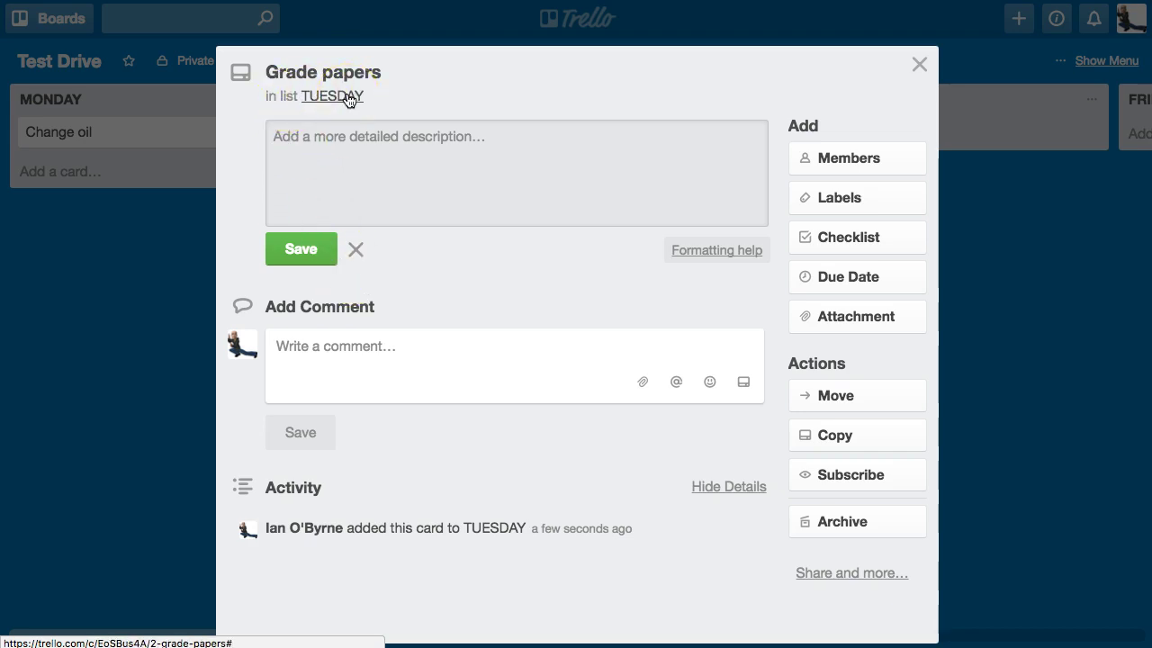
{"action": "left_click", "coordinate": [342, 145]}
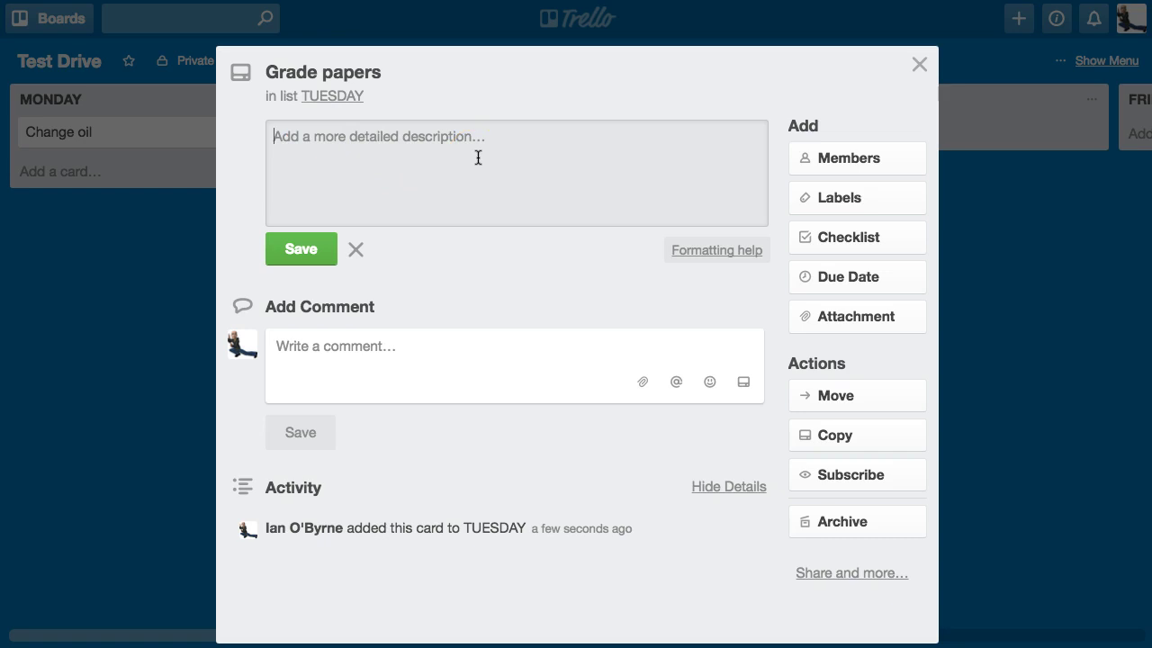
{"action": "left_click", "coordinate": [390, 354]}
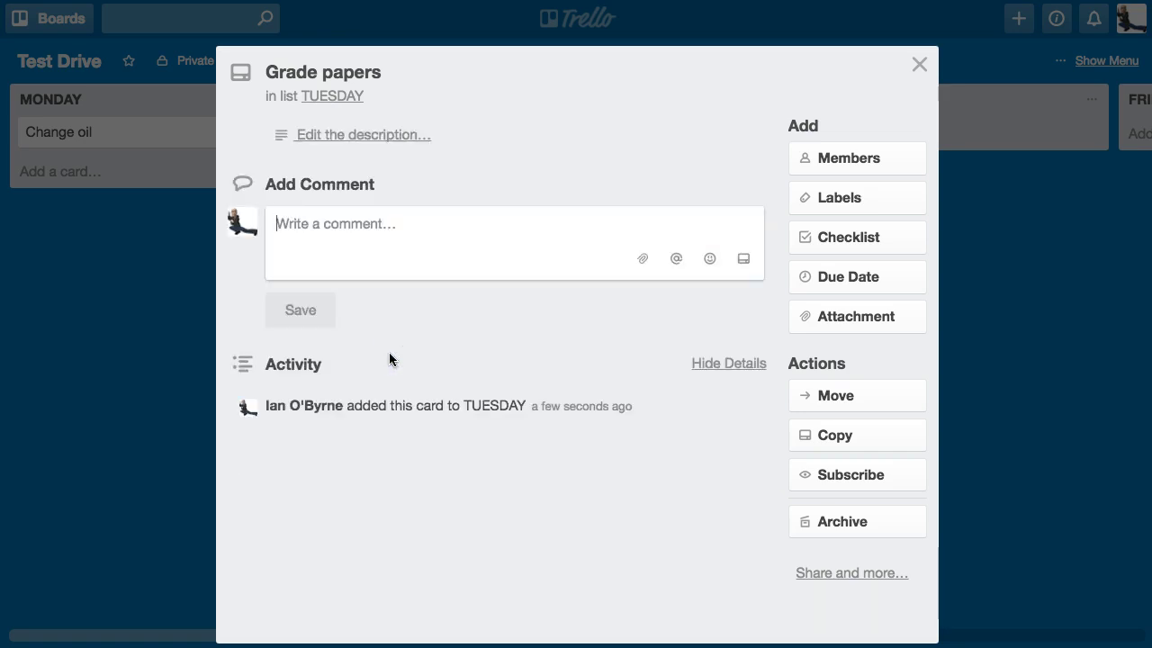
{"action": "type", "text": "FIrst d"}
{"action": "key", "text": "BackSpace"}
{"action": "key", "text": "BackSpace"}
{"action": "key", "text": "BackSpace"}
{"action": "key", "text": "BackSpace"}
{"action": "key", "text": "BackSpace"}
{"action": "type", "text": "irs"}
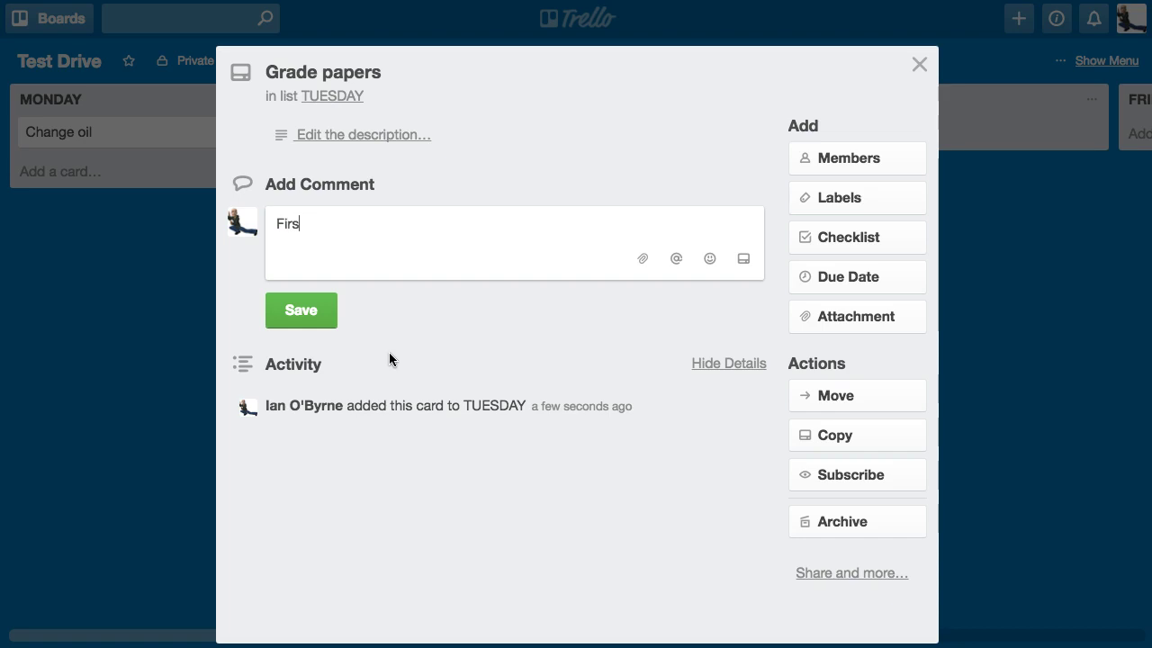
{"action": "type", "text": "t Class"}
{"action": "left_click", "coordinate": [322, 315]}
{"action": "left_click", "coordinate": [379, 244]}
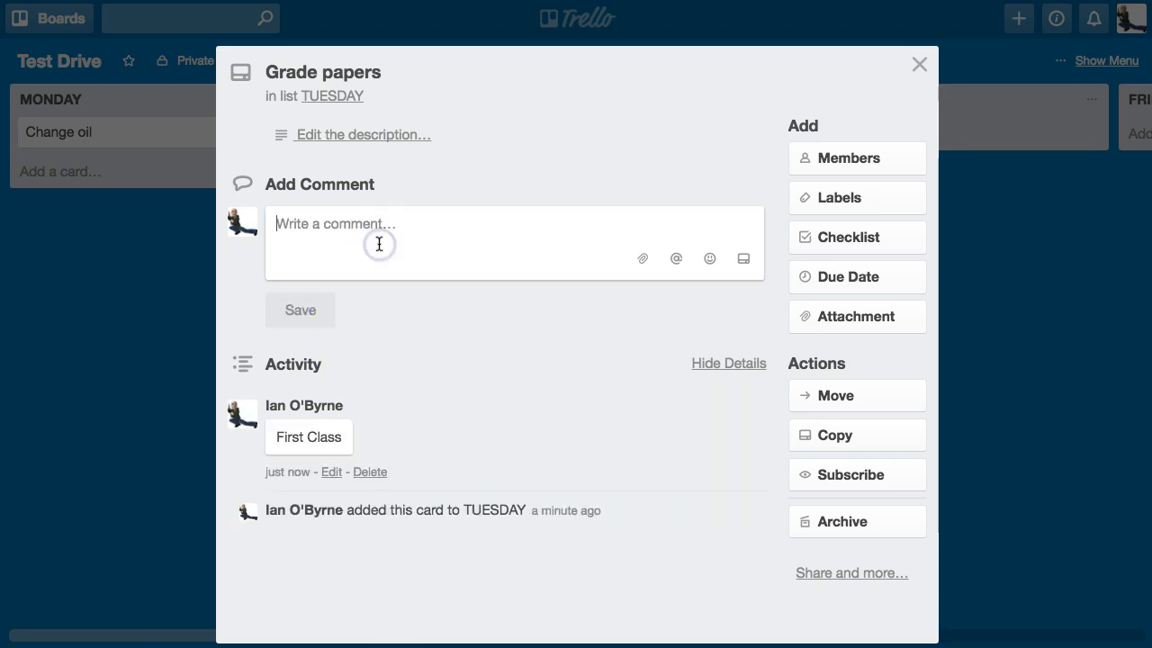
Save a second comment, Rubric is in email, on the Grade papers card and review its activity.
{"action": "type", "text": "RU"}
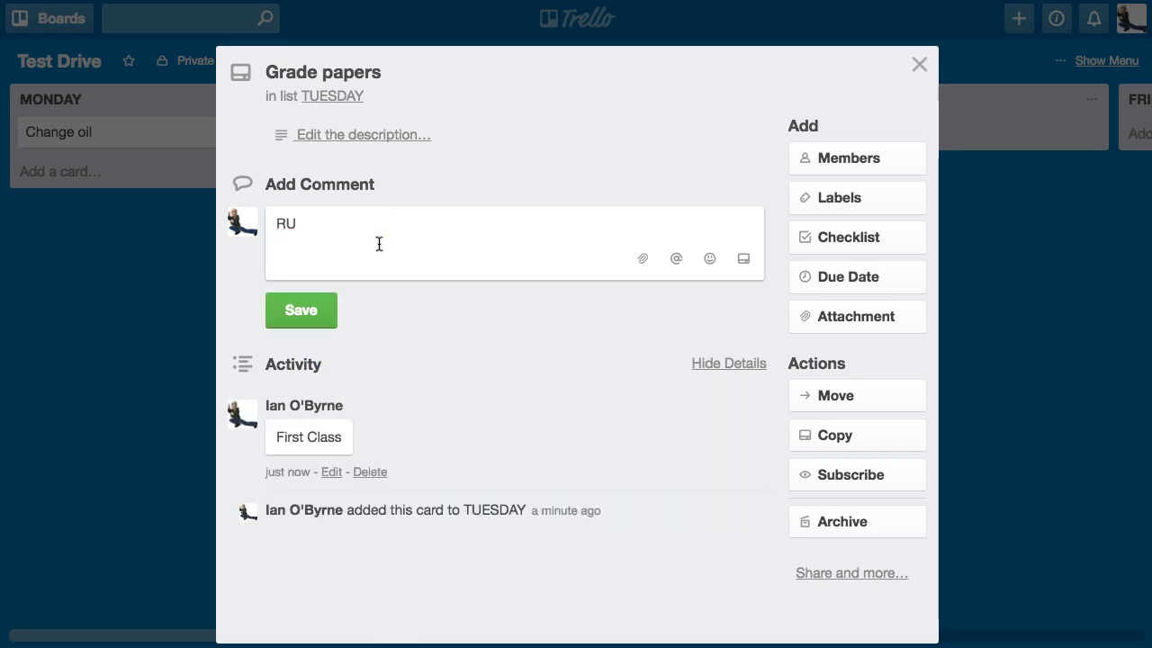
{"action": "type", "text": "unb"}
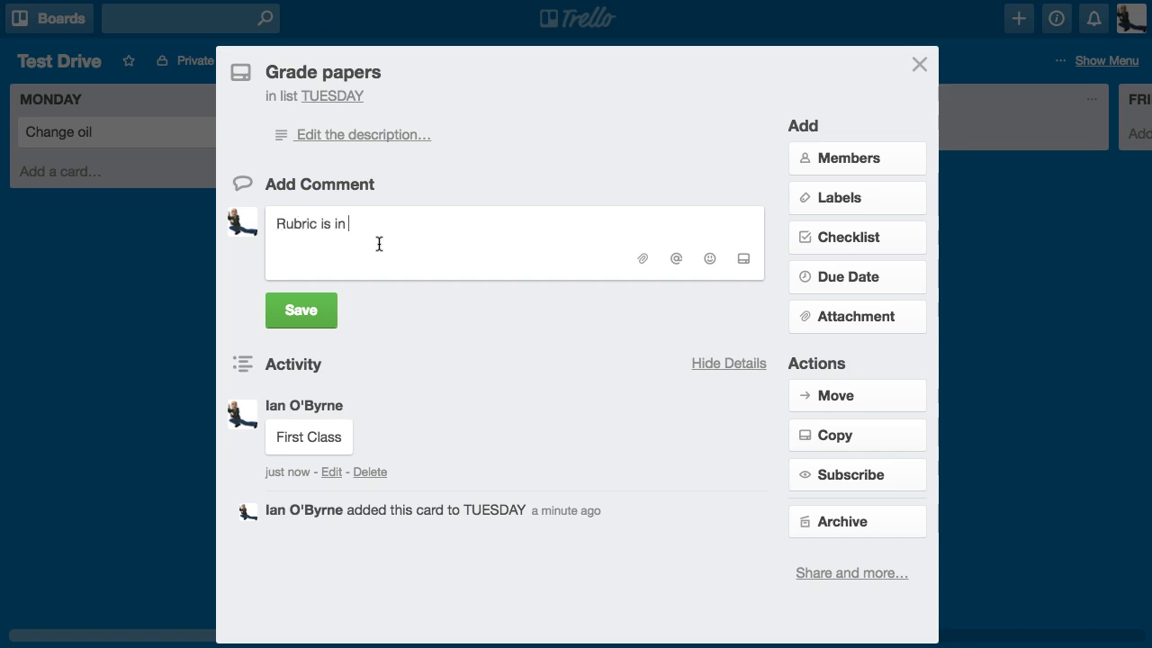
{"action": "left_click", "coordinate": [357, 265]}
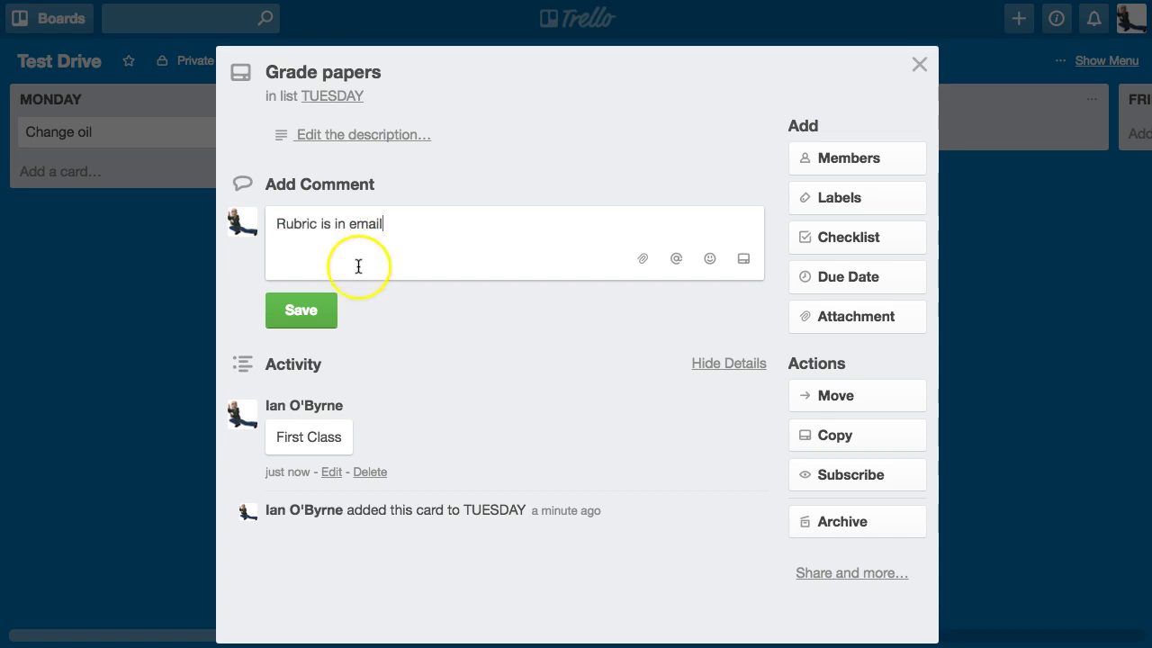
{"action": "left_click", "coordinate": [324, 300]}
{"action": "left_click", "coordinate": [356, 263]}
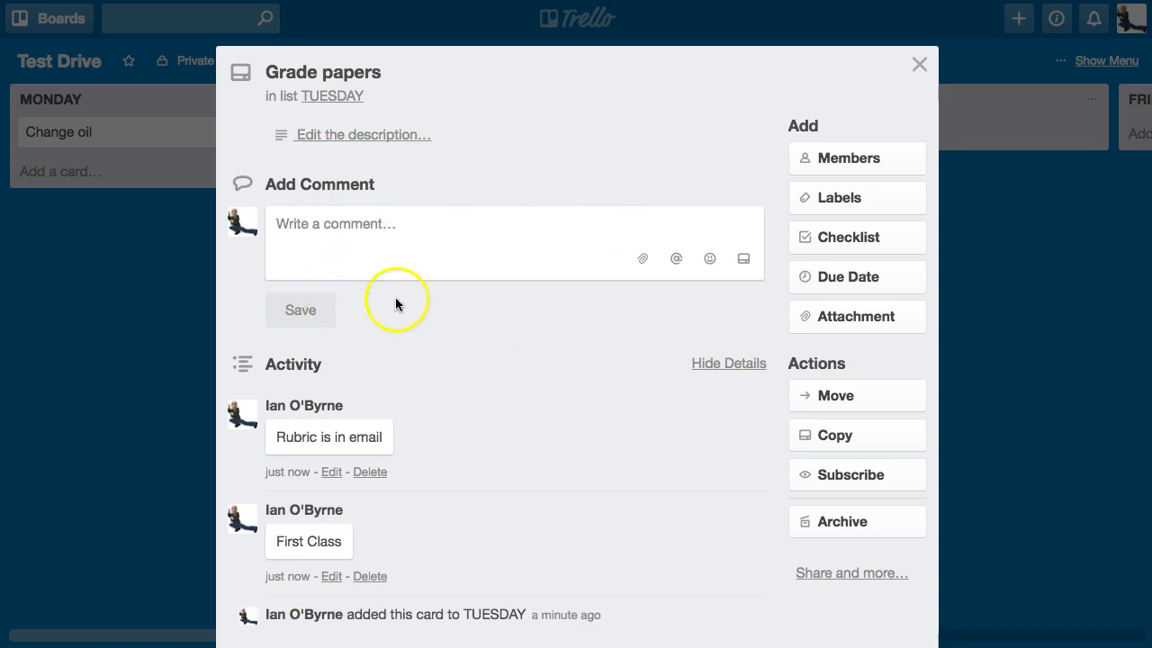
{"action": "scroll", "coordinate": [467, 352], "scroll_direction": "down", "scroll_amount": 2}
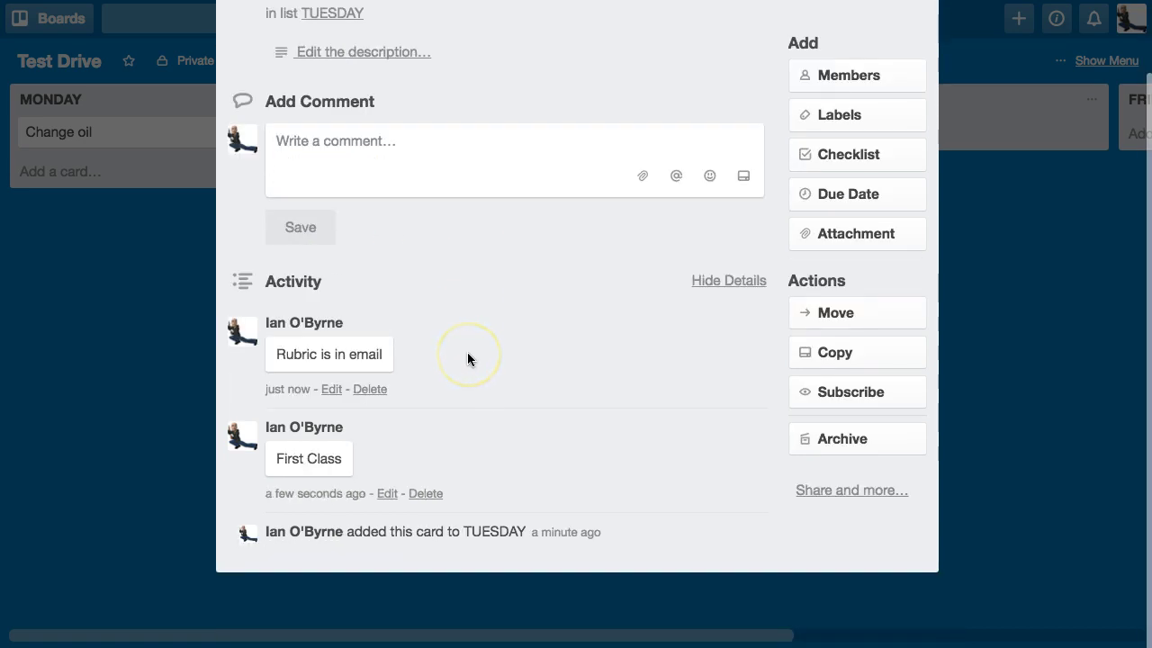
{"action": "scroll", "coordinate": [467, 352], "scroll_direction": "up", "scroll_amount": 2}
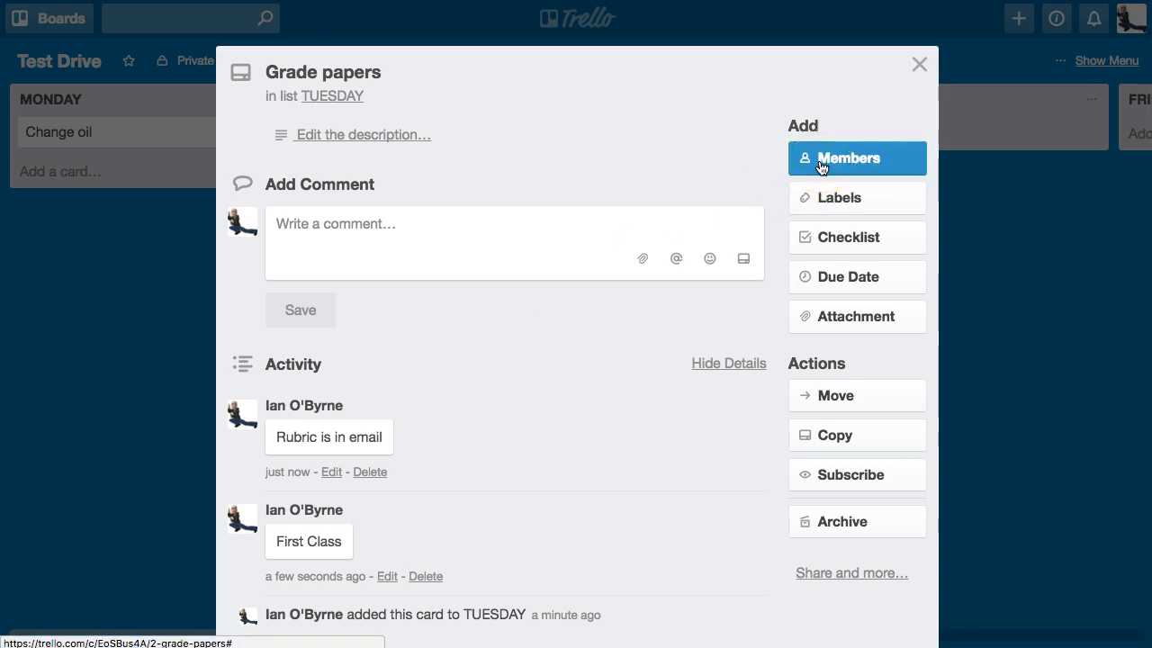
Apply the green label to the Grade papers card and name that label SCHOOL.
{"action": "left_click", "coordinate": [828, 237]}
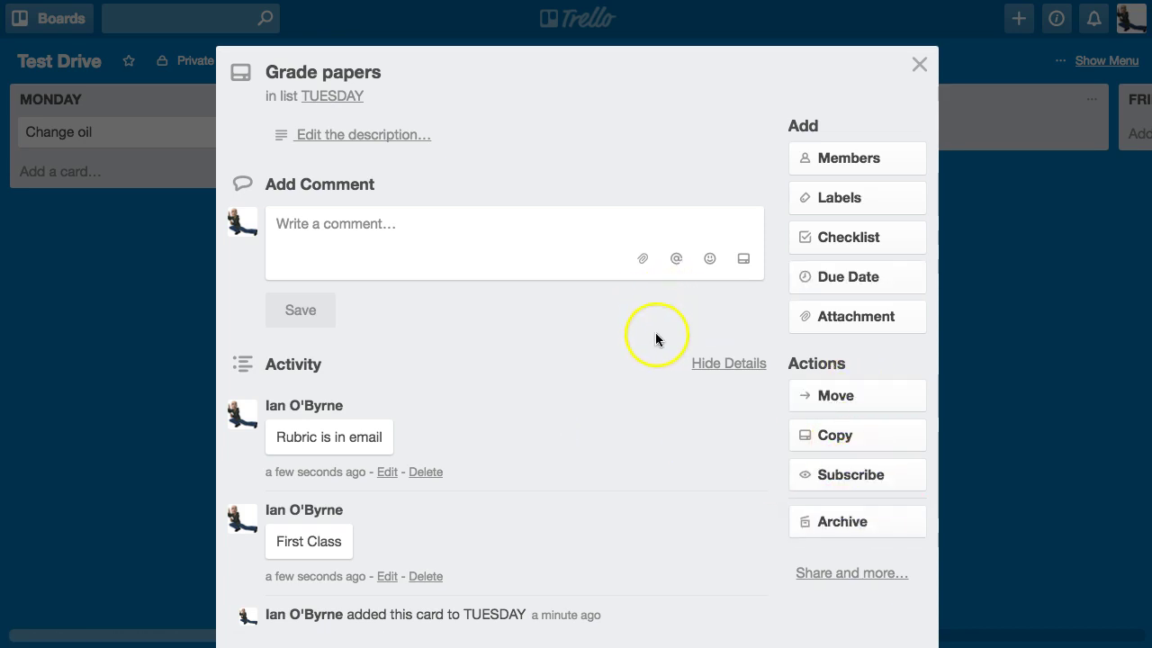
{"action": "left_click", "coordinate": [839, 199]}
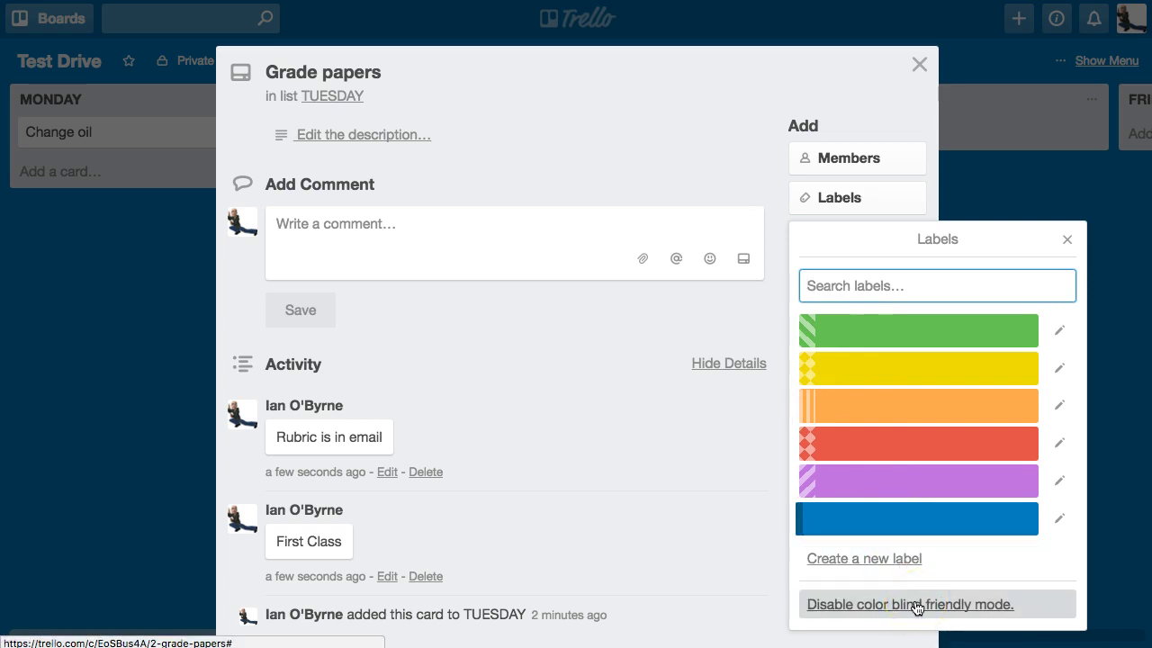
{"action": "left_click", "coordinate": [859, 330]}
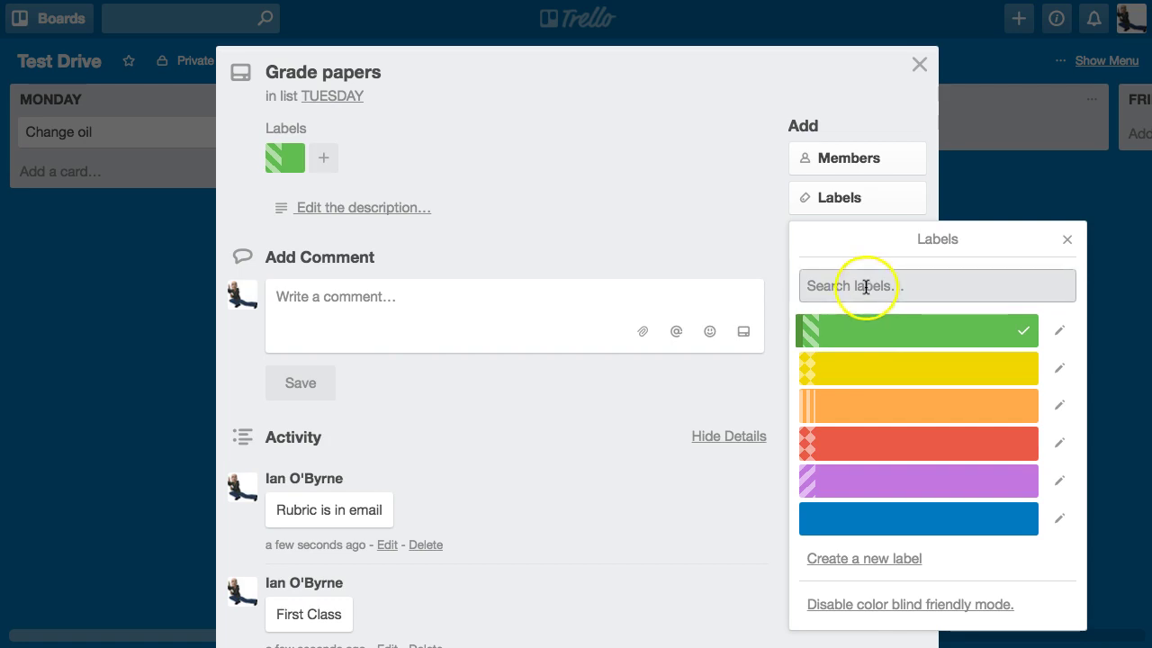
{"action": "left_click", "coordinate": [1059, 330]}
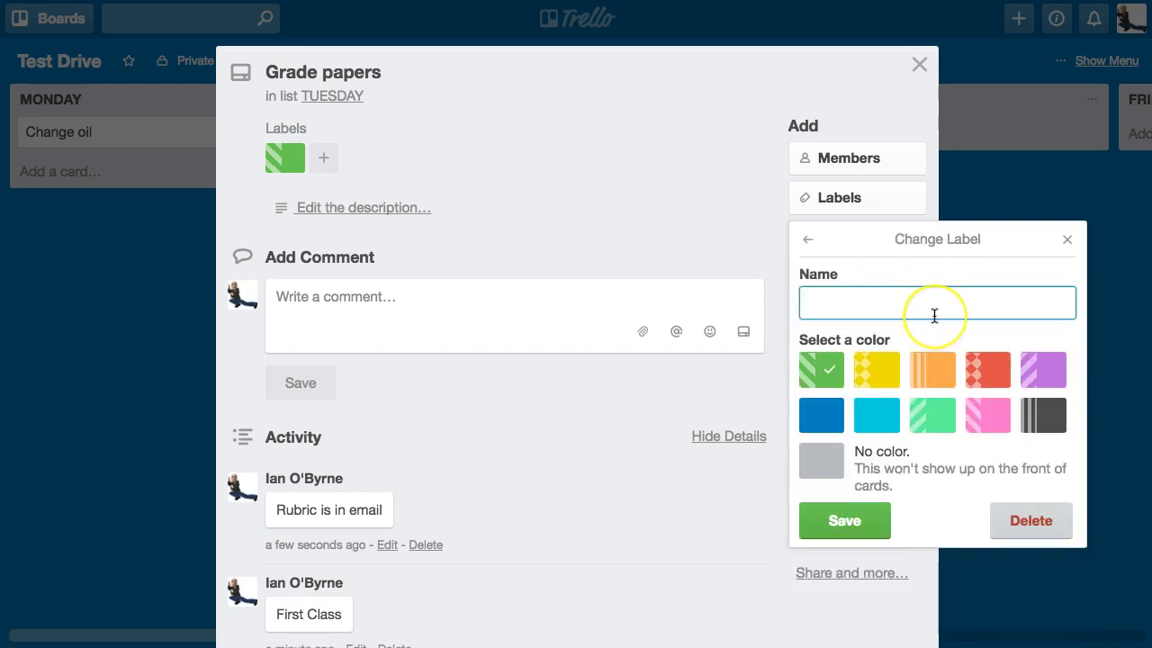
{"action": "type", "text": "SCHOOL"}
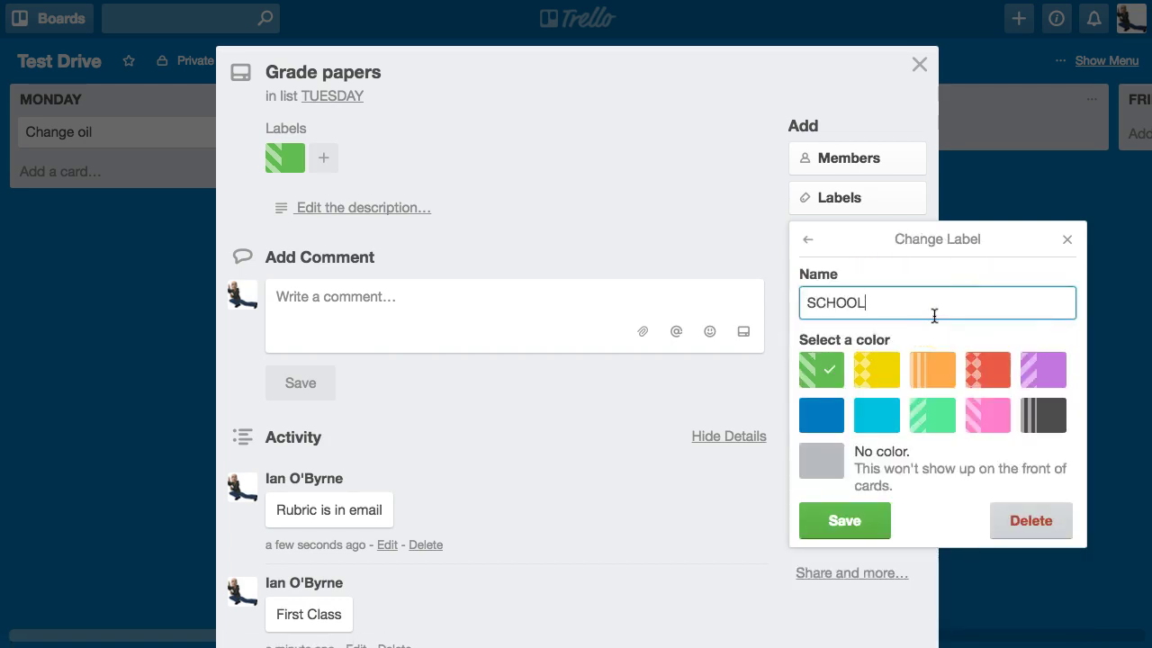
{"action": "left_click", "coordinate": [844, 520]}
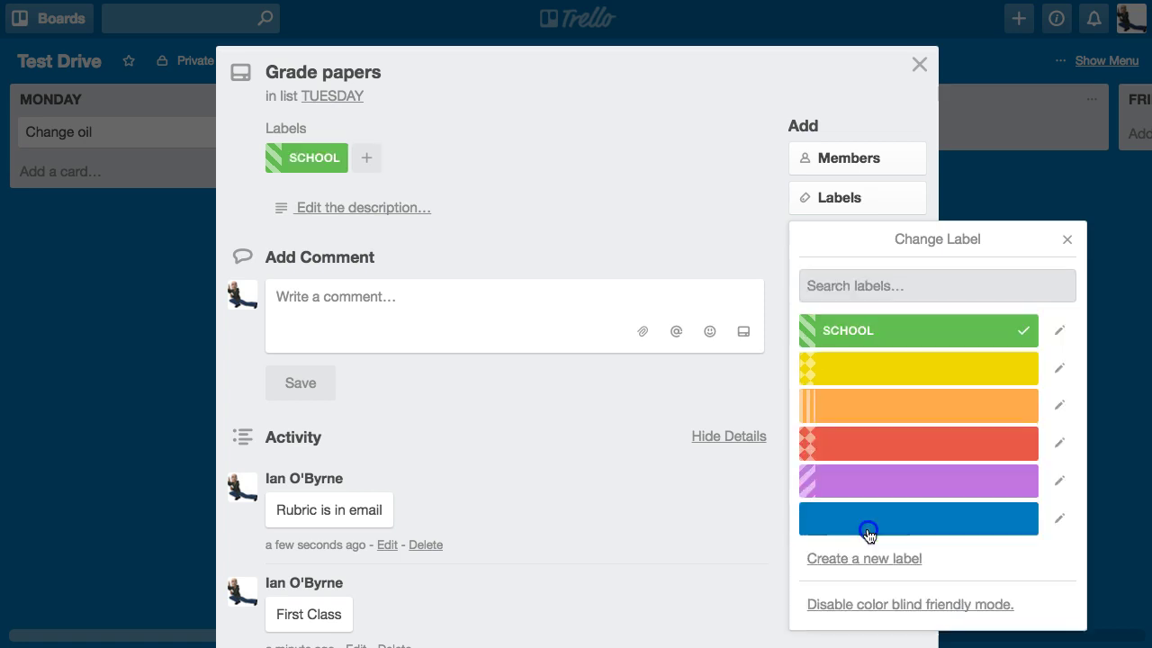
Apply the yellow label to the Grade papers card, name it HOME, and return to the board.
{"action": "left_click", "coordinate": [861, 368]}
{"action": "left_click", "coordinate": [1059, 368]}
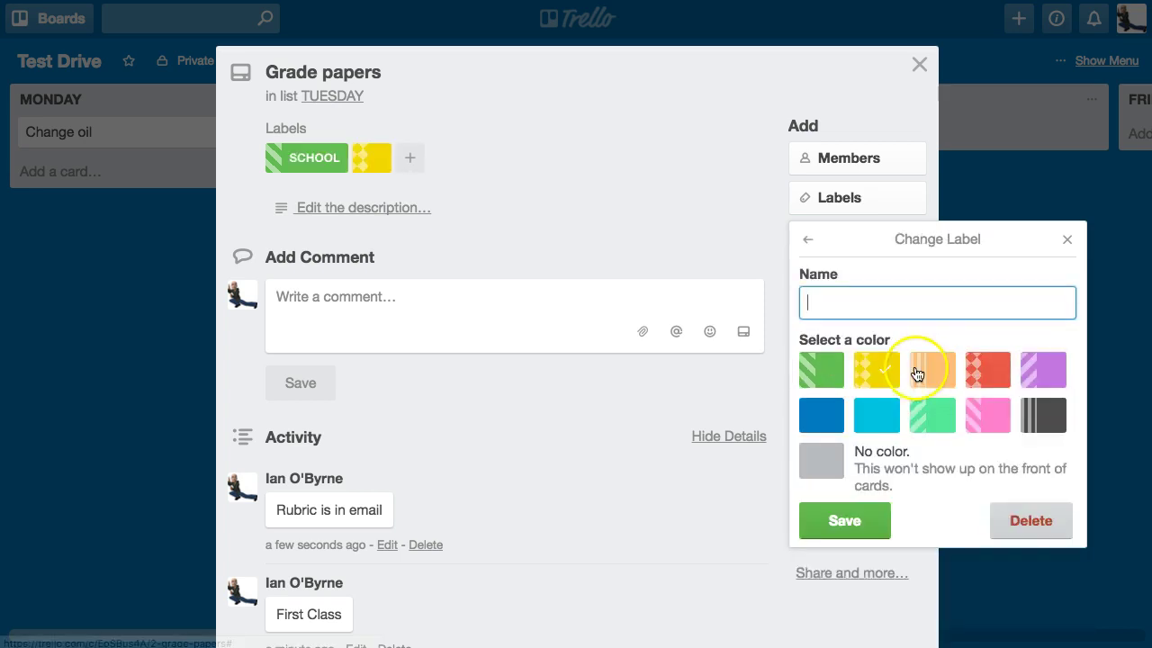
{"action": "type", "text": "HOME"}
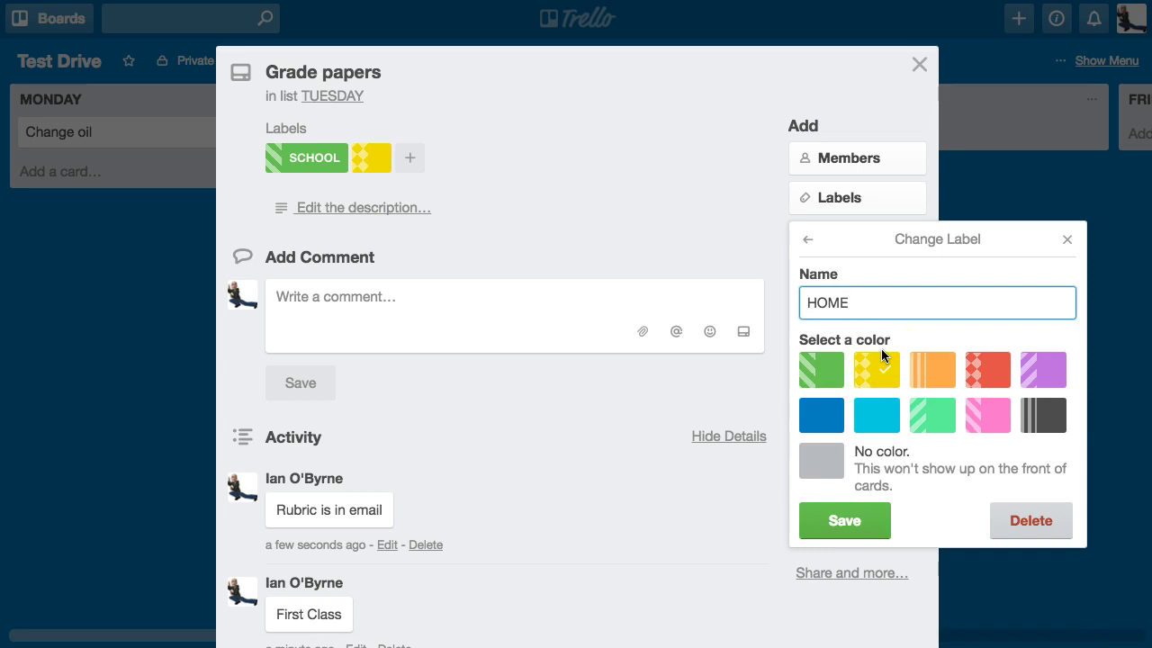
{"action": "left_click", "coordinate": [859, 519]}
{"action": "left_click", "coordinate": [591, 227]}
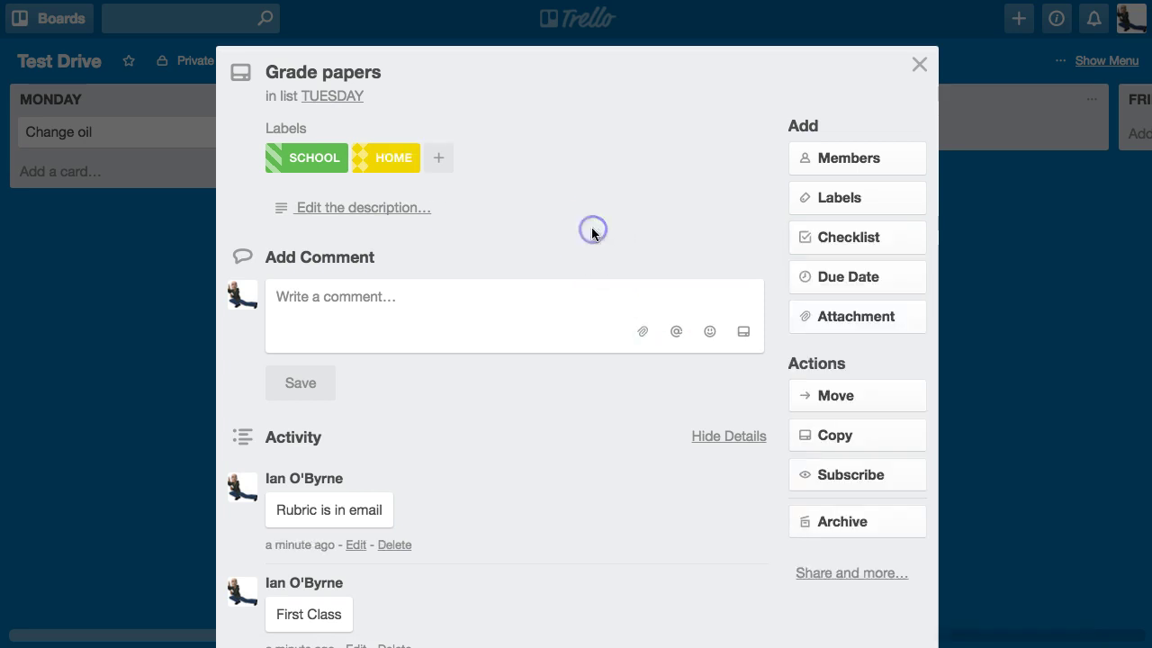
{"action": "left_click", "coordinate": [142, 270]}
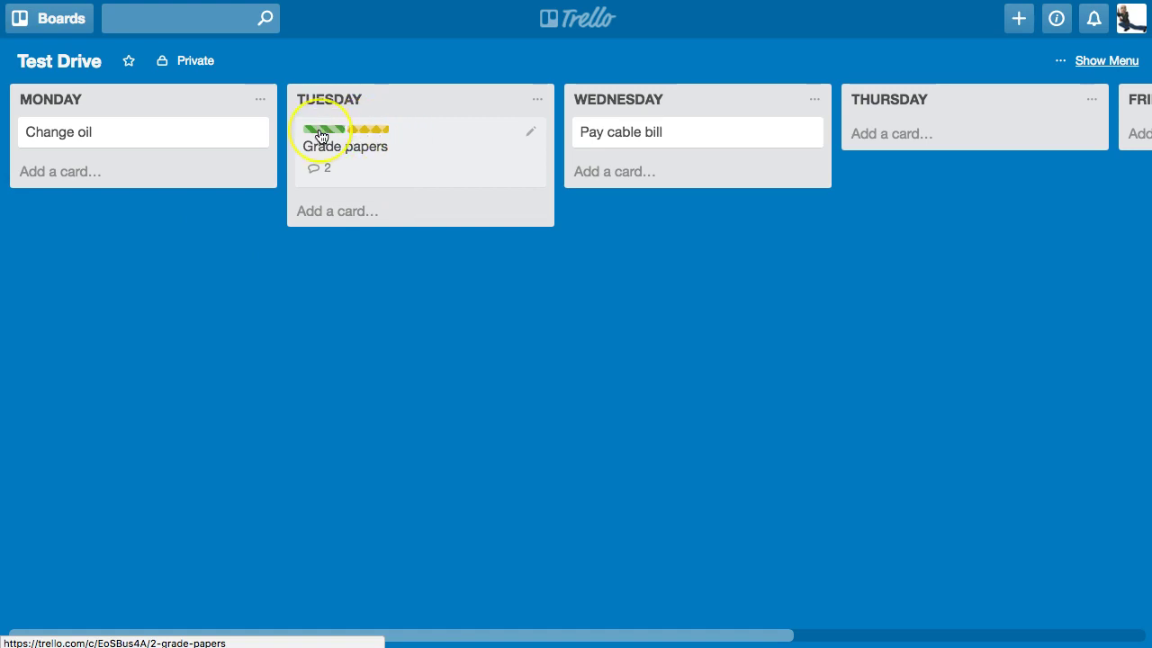
Reopen the Grade papers card, remove its HOME label, and return to the board.
{"action": "left_click", "coordinate": [373, 144]}
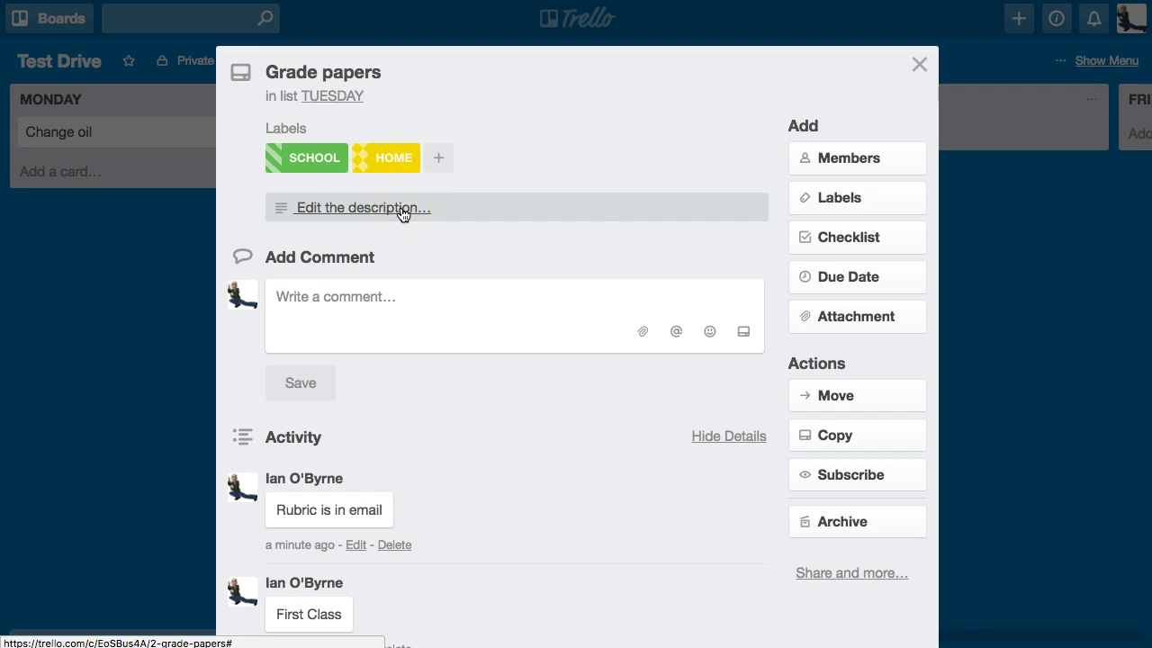
{"action": "left_click", "coordinate": [490, 233]}
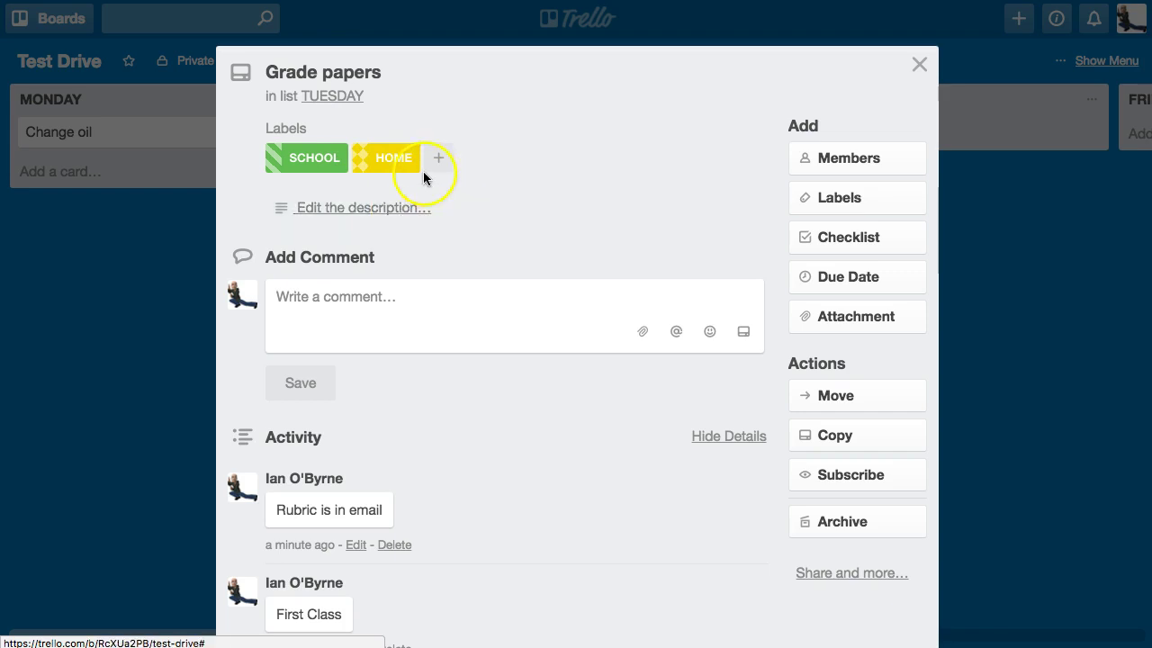
{"action": "left_click", "coordinate": [389, 157]}
{"action": "left_click", "coordinate": [594, 324]}
{"action": "left_click", "coordinate": [694, 173]}
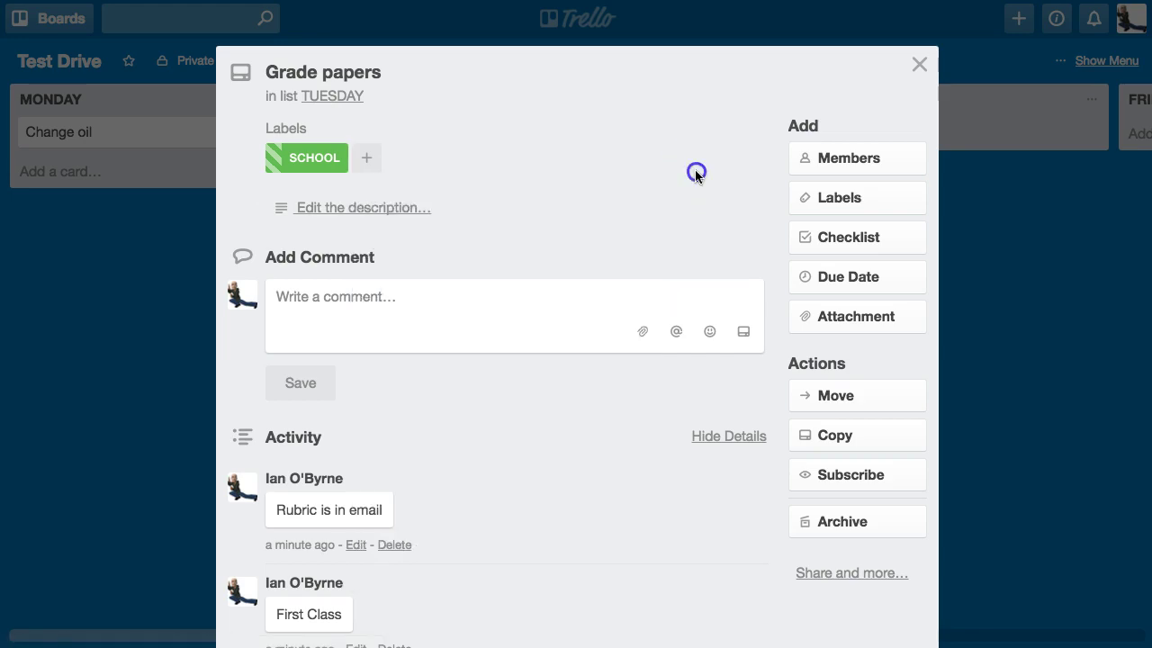
{"action": "left_click", "coordinate": [108, 275]}
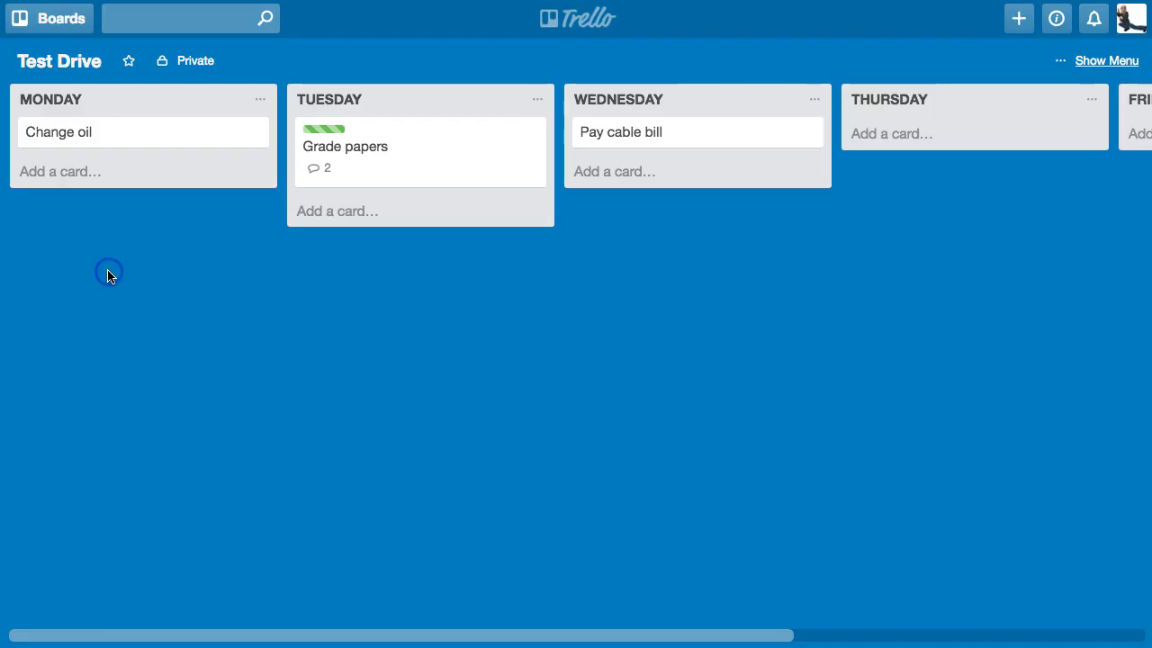
Move the Pay cable bill card from the WEDNESDAY list to the FRIDAY list.
{"action": "left_click", "coordinate": [241, 275]}
{"action": "scroll", "coordinate": [214, 261], "scroll_direction": "right", "scroll_amount": 6}
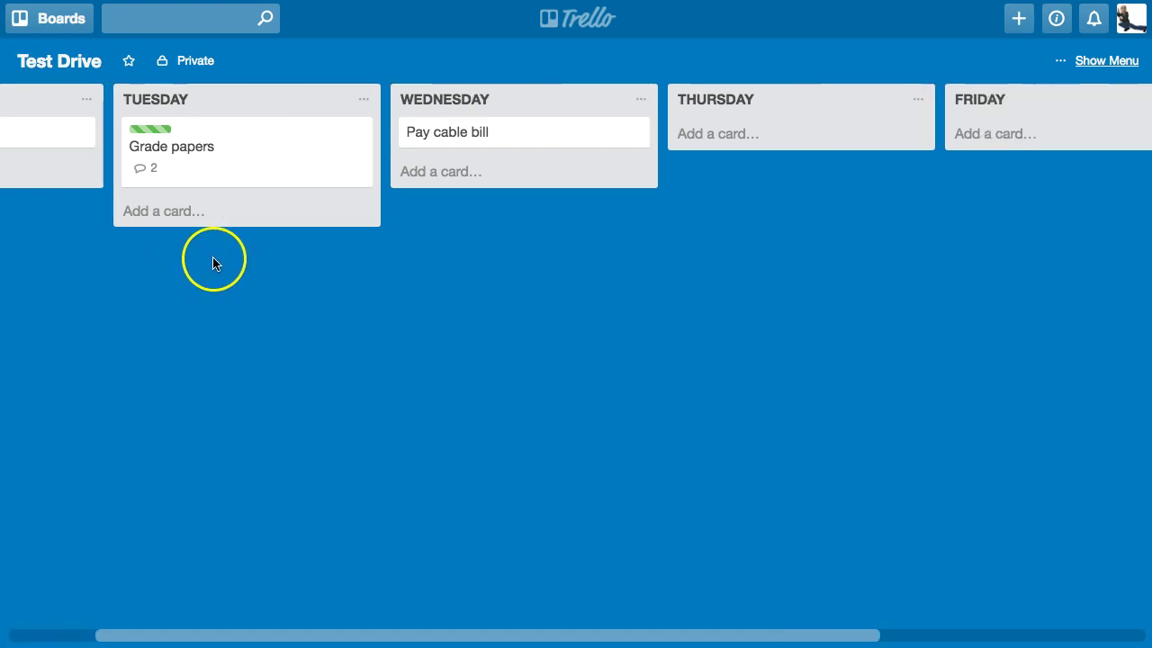
{"action": "scroll", "coordinate": [214, 262], "scroll_direction": "right", "scroll_amount": 4}
{"action": "scroll", "coordinate": [214, 261], "scroll_direction": "left", "scroll_amount": 10}
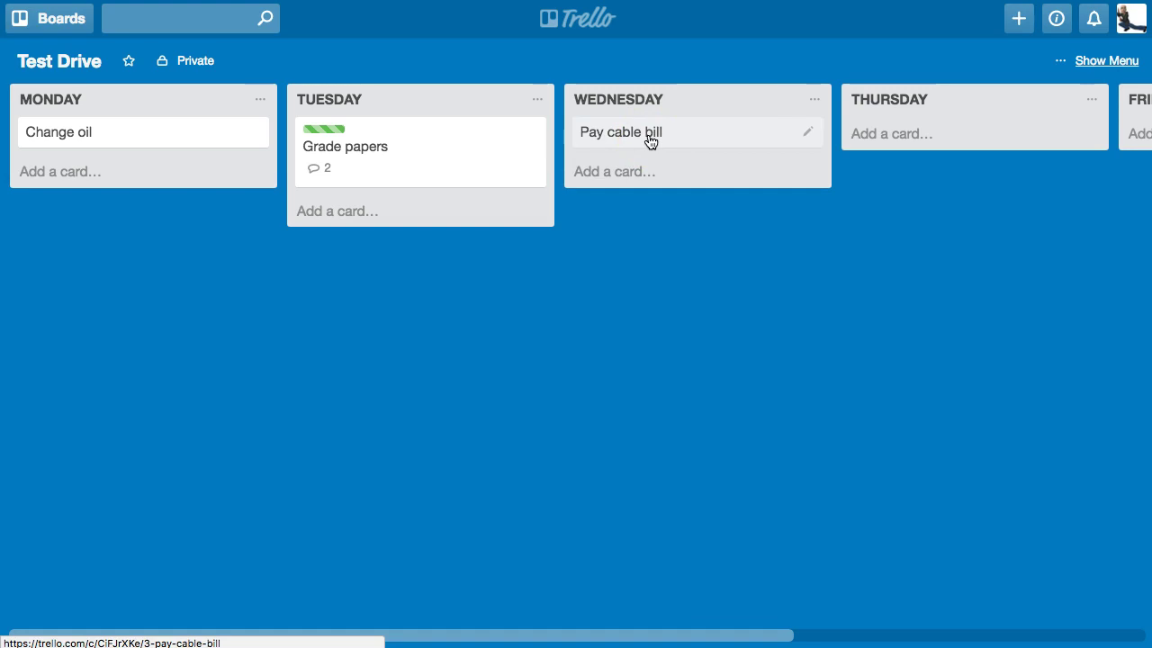
{"action": "left_click_drag", "start_coordinate": [650, 139], "coordinate": [753, 135]}
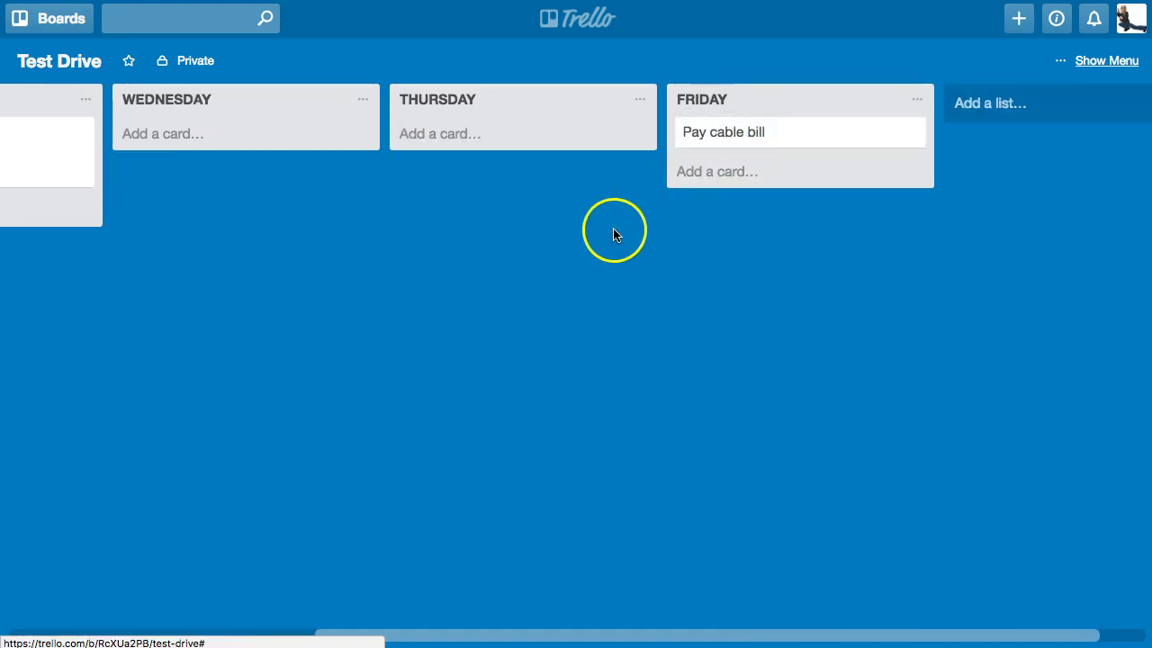
Move the Grade papers card from the TUESDAY list to the WEDNESDAY list.
{"action": "left_click_drag", "start_coordinate": [440, 230], "coordinate": [258, 224]}
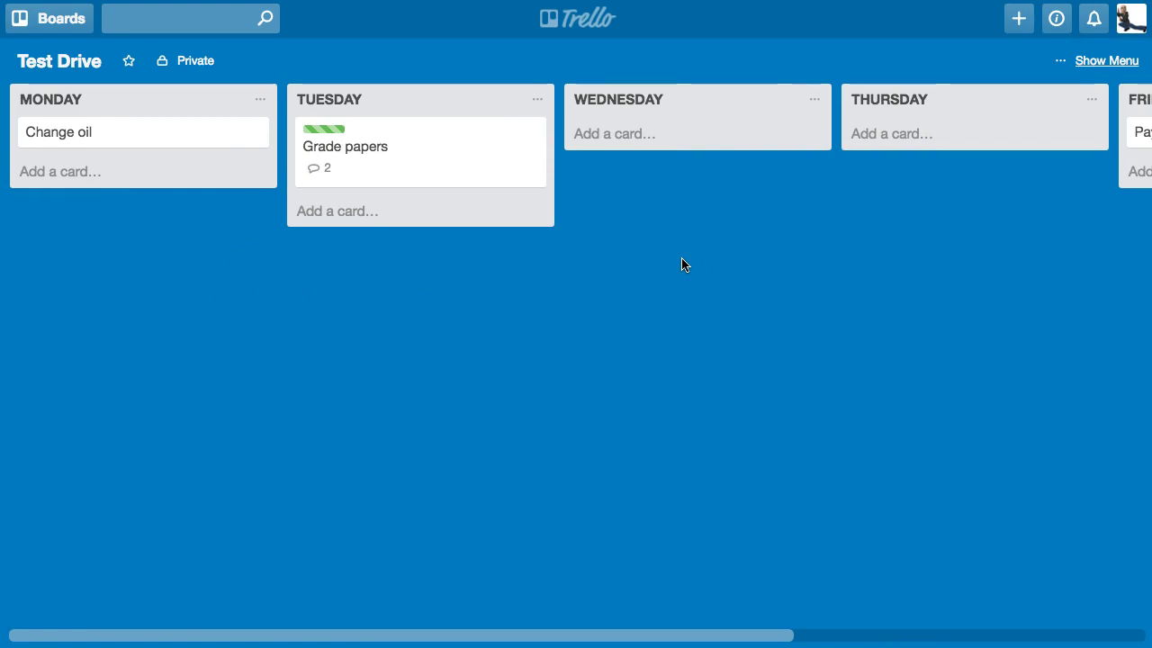
{"action": "left_click", "coordinate": [376, 168]}
{"action": "left_click_drag", "start_coordinate": [375, 168], "coordinate": [621, 154]}
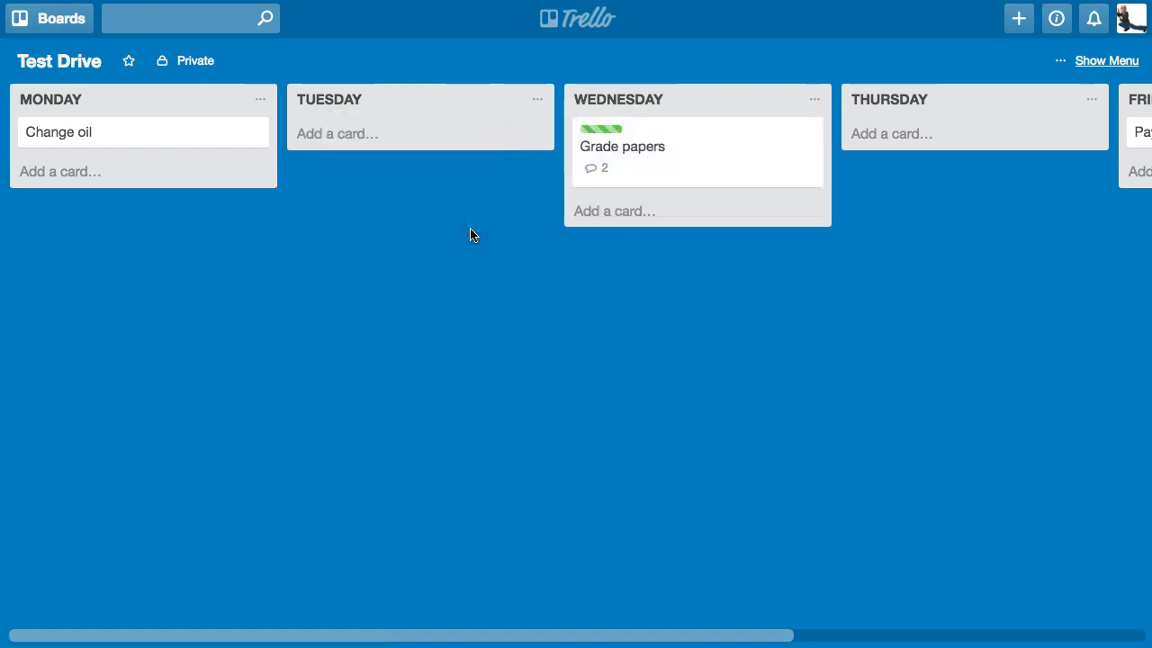
{"action": "scroll", "coordinate": [539, 238], "scroll_direction": "right", "scroll_amount": 5}
{"action": "scroll", "coordinate": [689, 248], "scroll_direction": "right", "scroll_amount": 3}
{"action": "scroll", "coordinate": [689, 249], "scroll_direction": "left", "scroll_amount": 5}
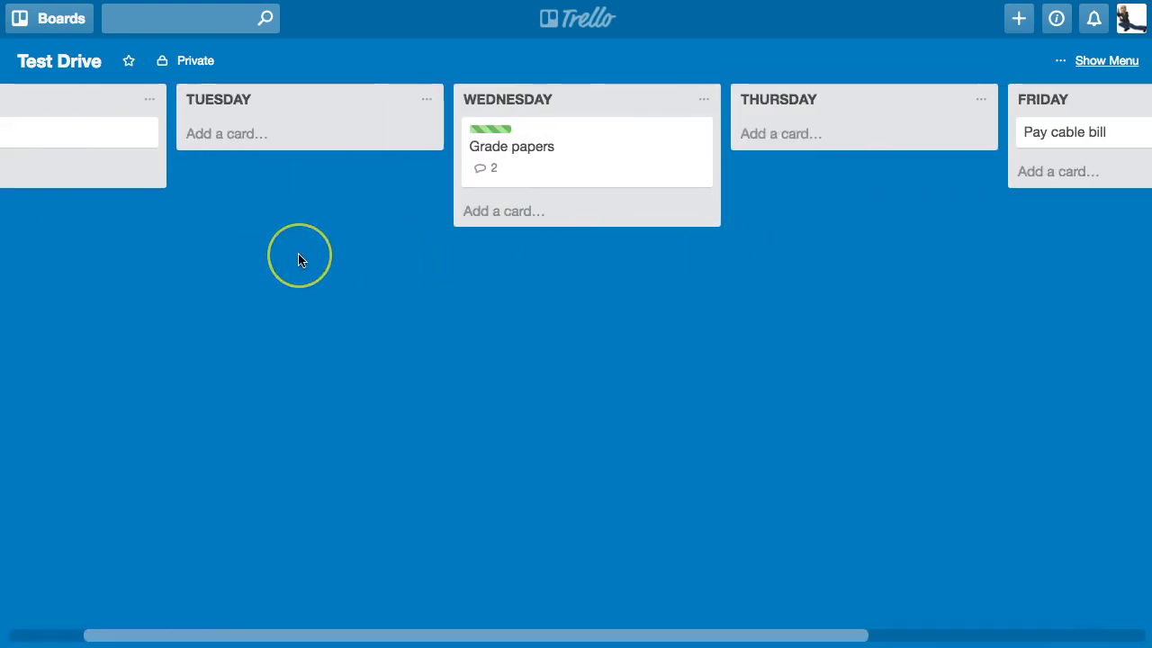
{"action": "scroll", "coordinate": [302, 261], "scroll_direction": "left", "scroll_amount": 3}
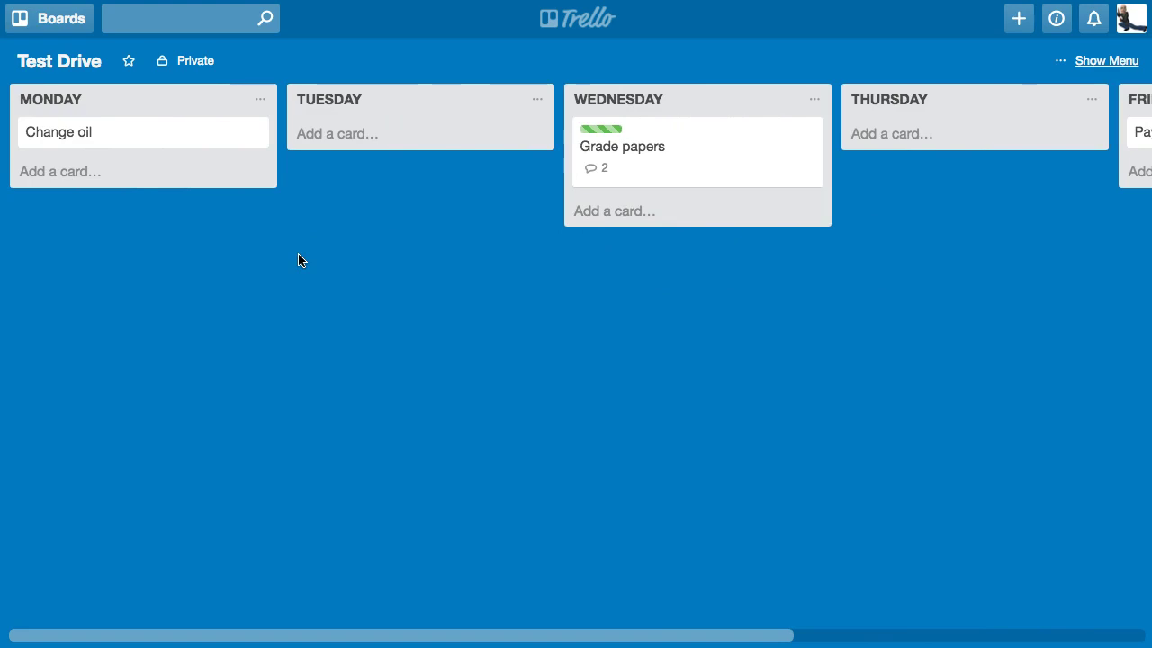
Switch to the Trello app's Google Play page to view the listing, and return to the Test Drive board.
{"action": "left_click", "coordinate": [297, 265]}
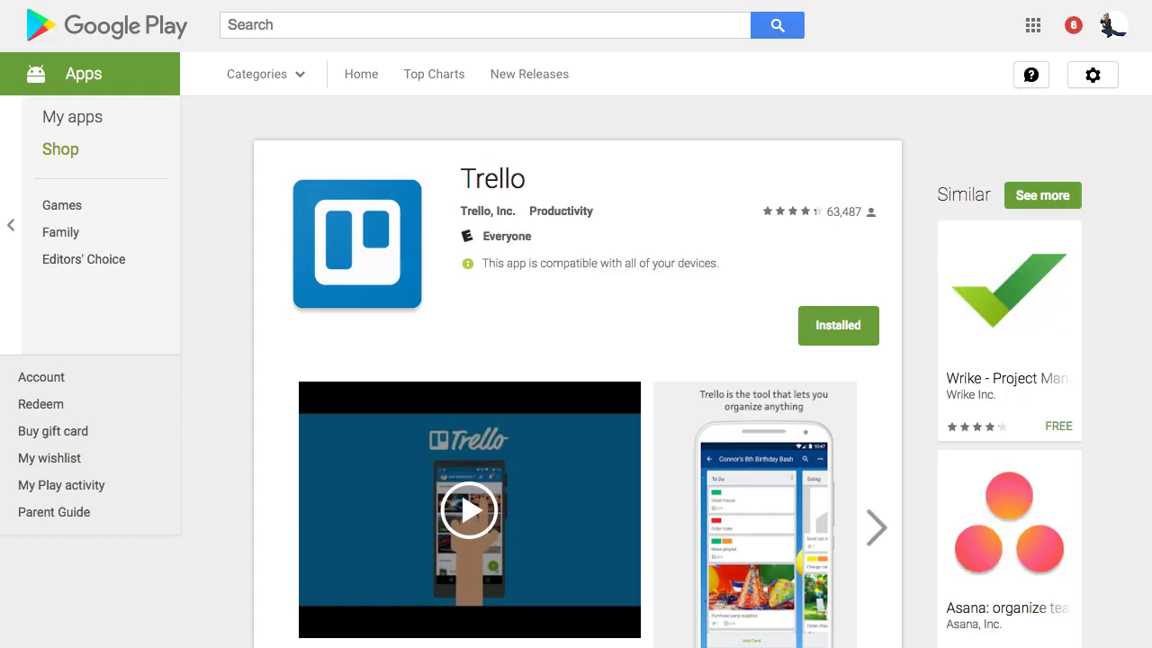
{"action": "left_click", "coordinate": [503, 107]}
{"action": "left_click", "coordinate": [705, 29]}
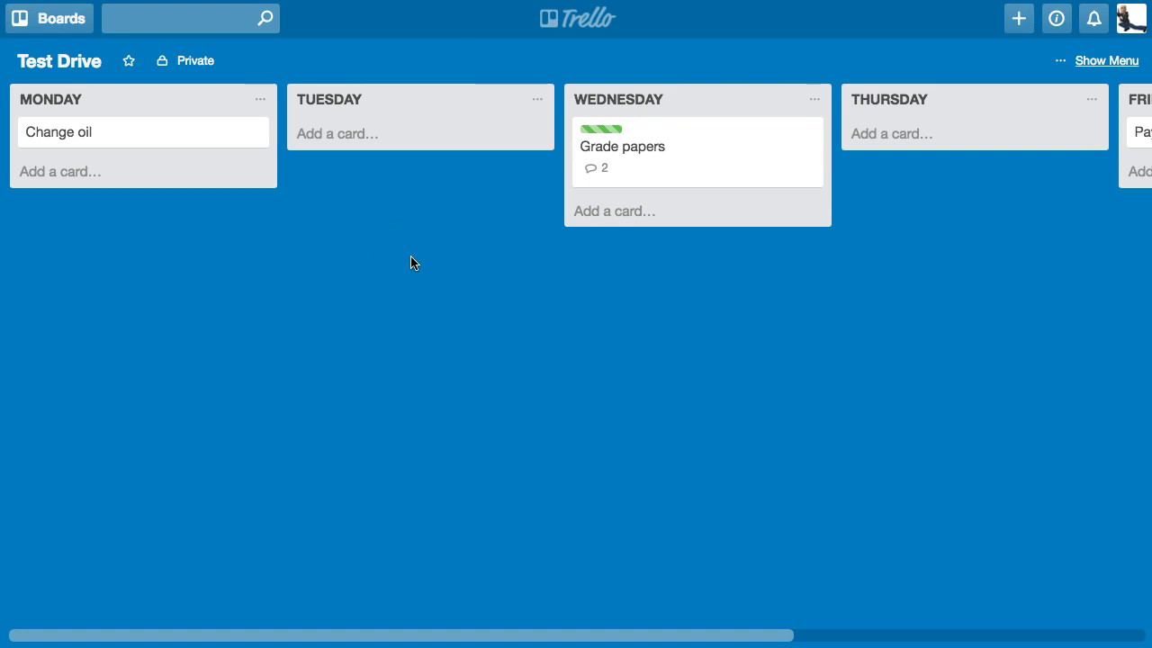
Examine the board's menu options, including its background choices, card filters, and the additional board settings.
{"action": "left_click", "coordinate": [1093, 63]}
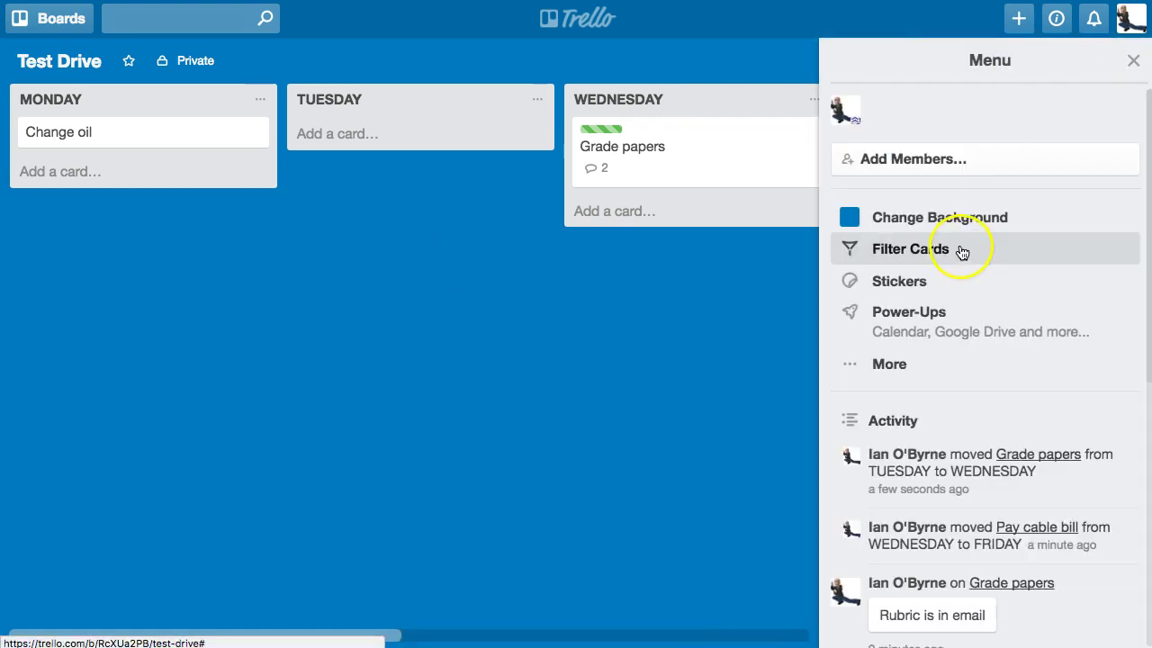
{"action": "left_click", "coordinate": [952, 220]}
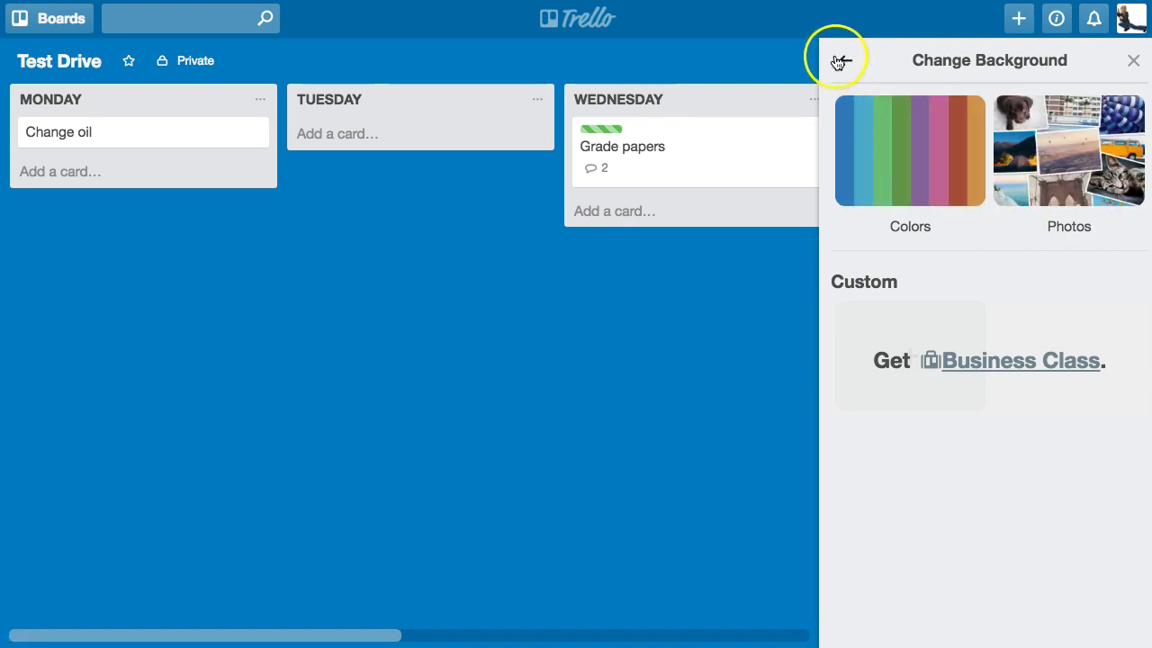
{"action": "left_click", "coordinate": [842, 59]}
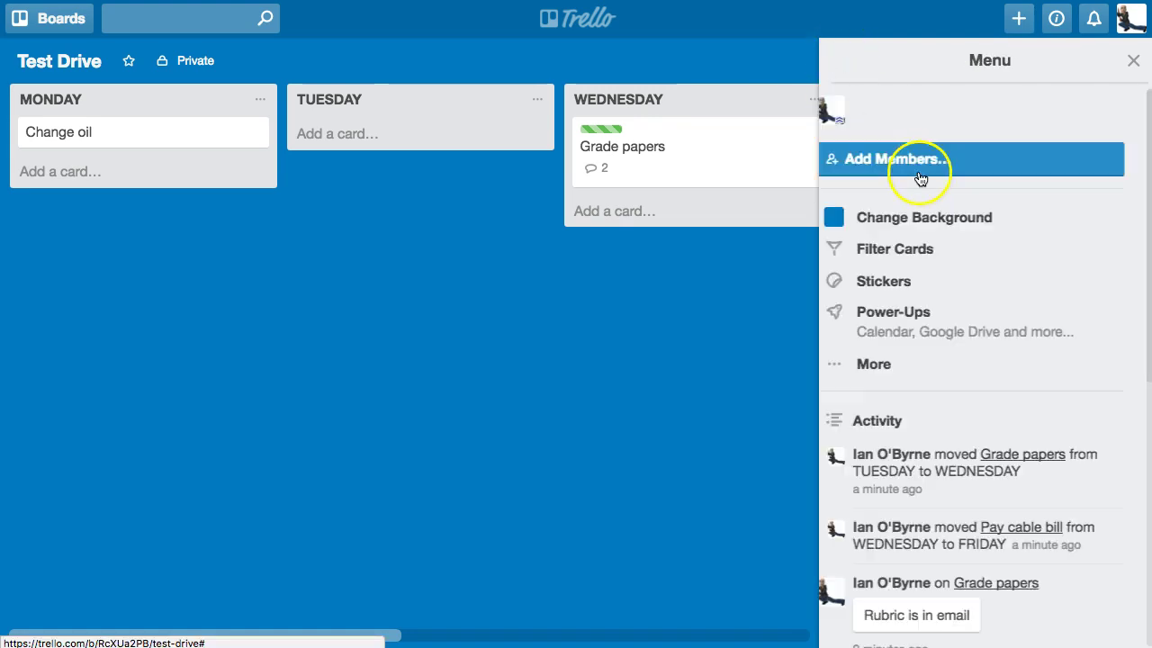
{"action": "left_click", "coordinate": [920, 252]}
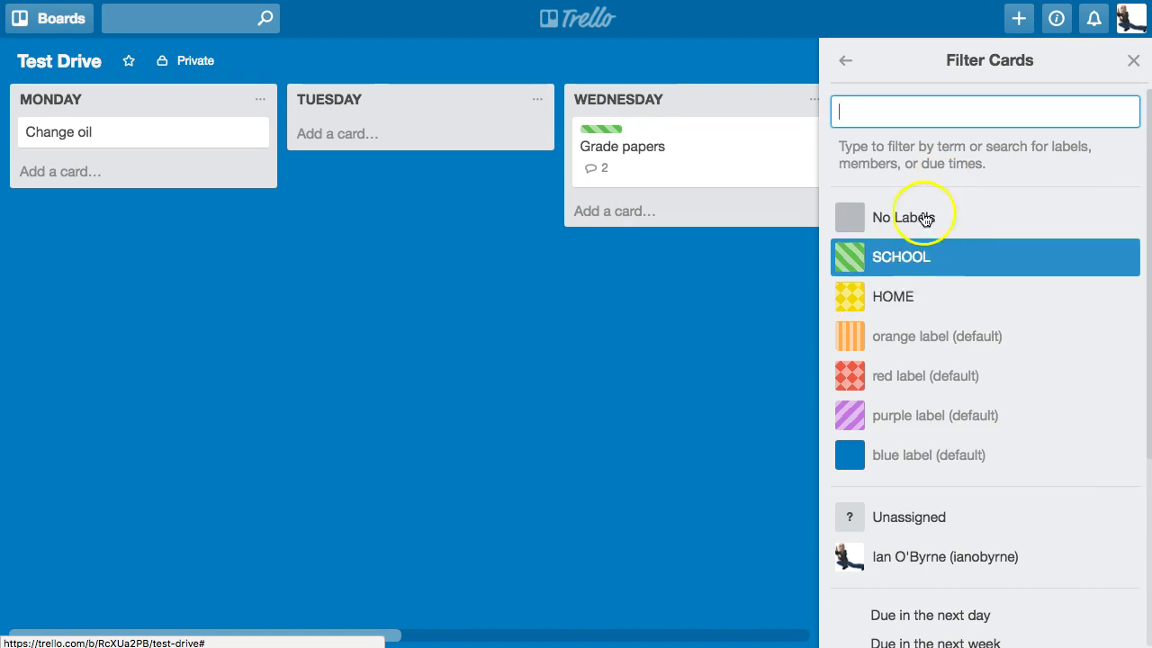
{"action": "left_click", "coordinate": [845, 58]}
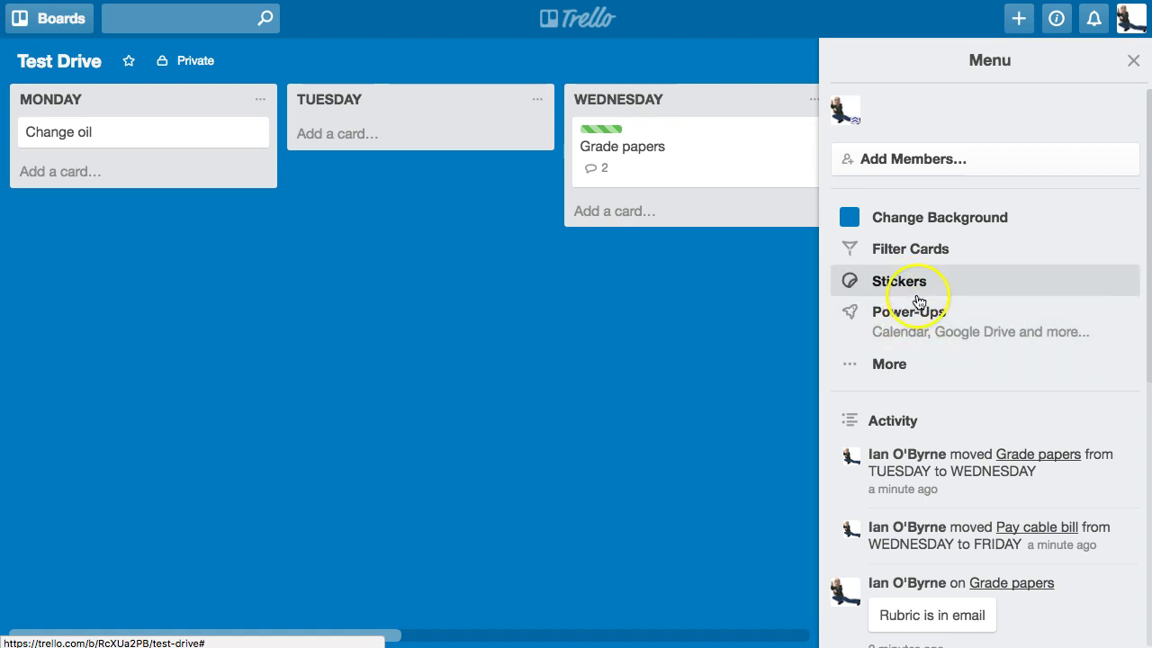
{"action": "left_click", "coordinate": [917, 373]}
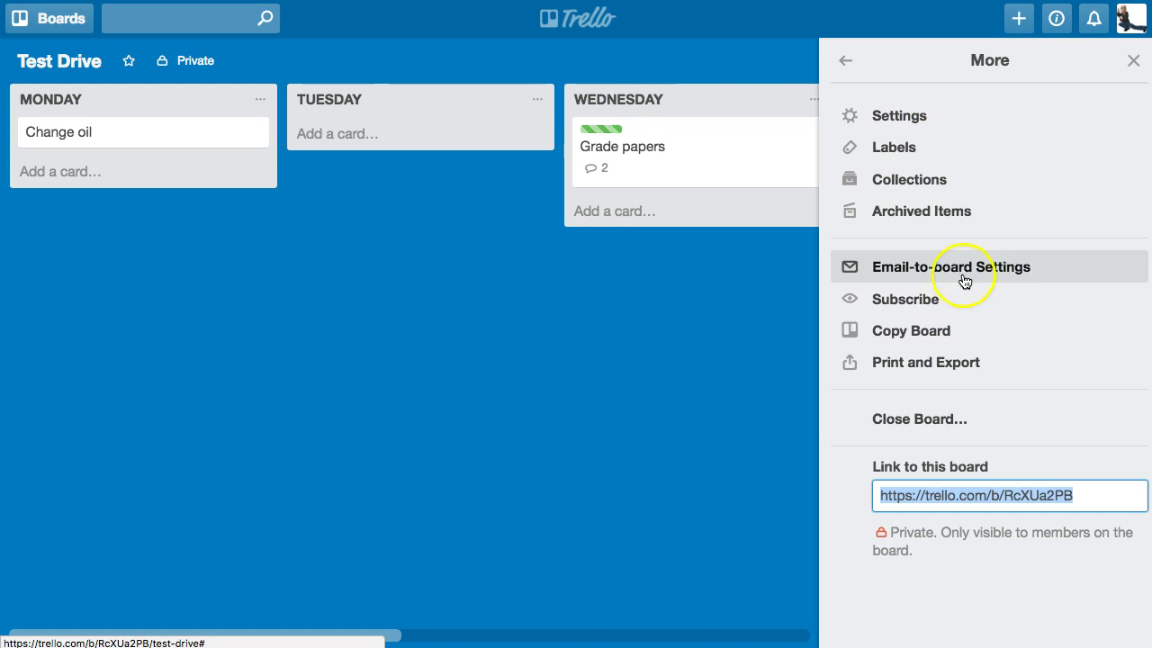
Return to the main board menu, look through the board's activity log, and close the menu.
{"action": "left_click", "coordinate": [846, 61]}
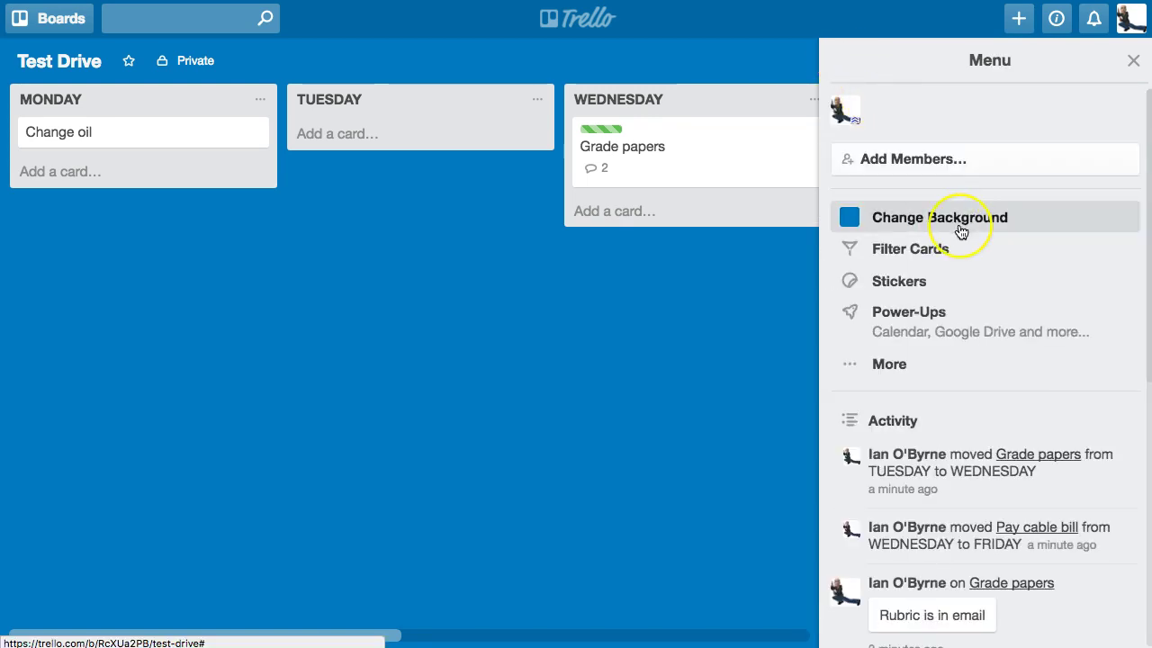
{"action": "scroll", "coordinate": [960, 227], "scroll_direction": "down", "scroll_amount": 5}
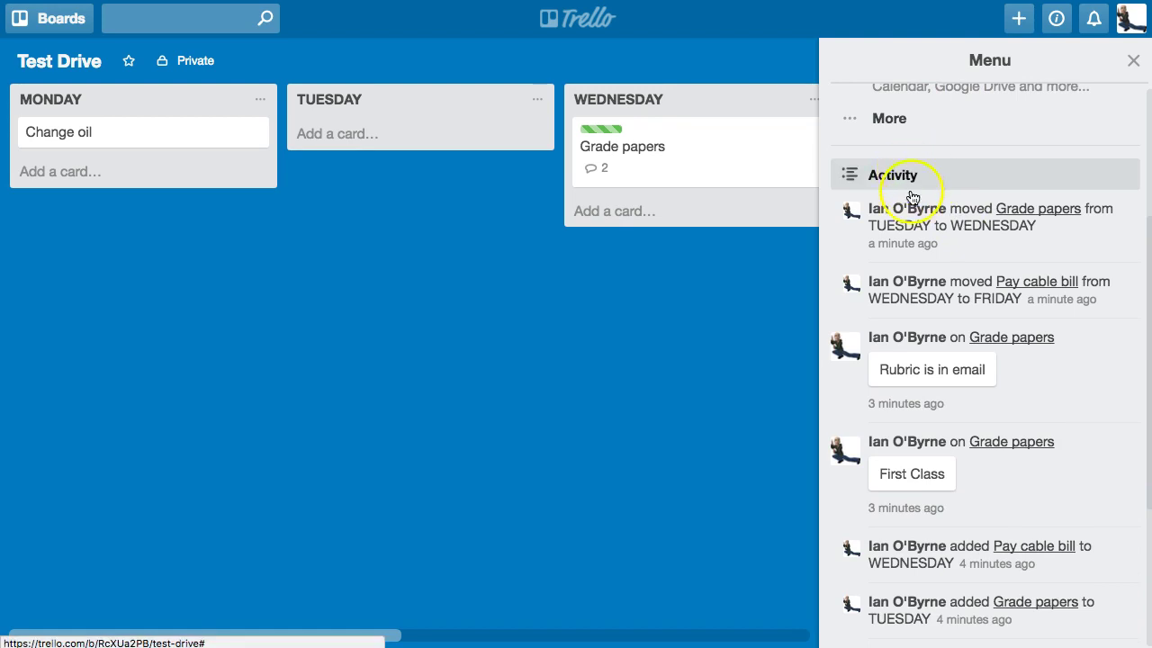
{"action": "scroll", "coordinate": [922, 293], "scroll_direction": "down", "scroll_amount": 5}
{"action": "scroll", "coordinate": [918, 297], "scroll_direction": "up", "scroll_amount": 10}
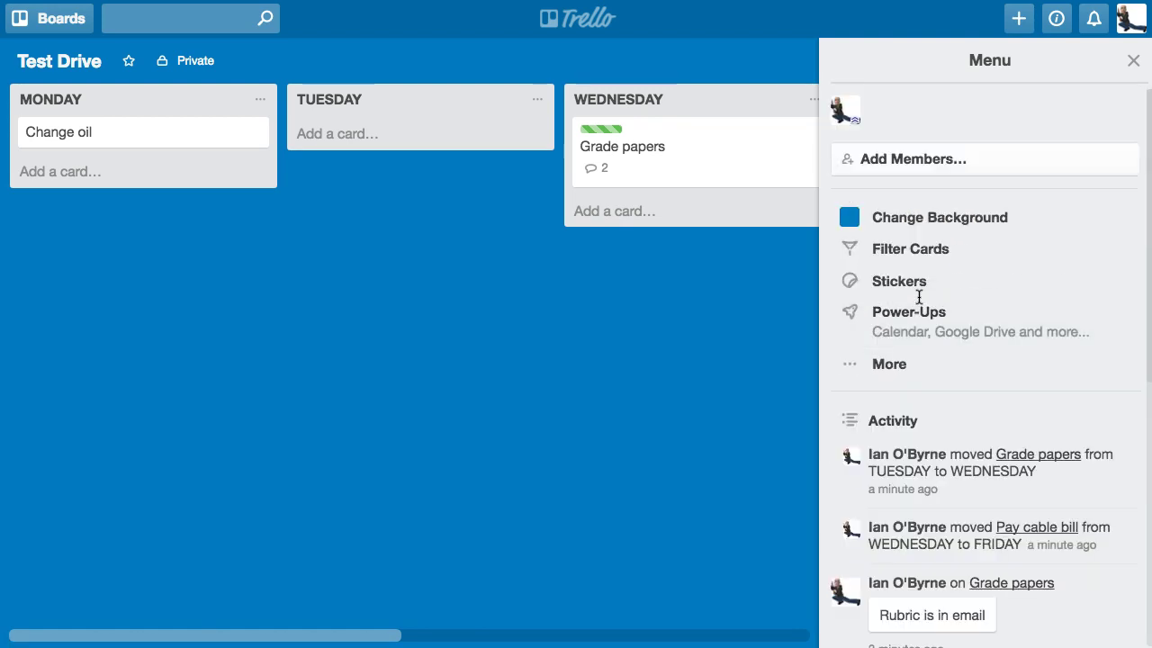
{"action": "left_click", "coordinate": [481, 270]}
{"action": "left_click", "coordinate": [1133, 63]}
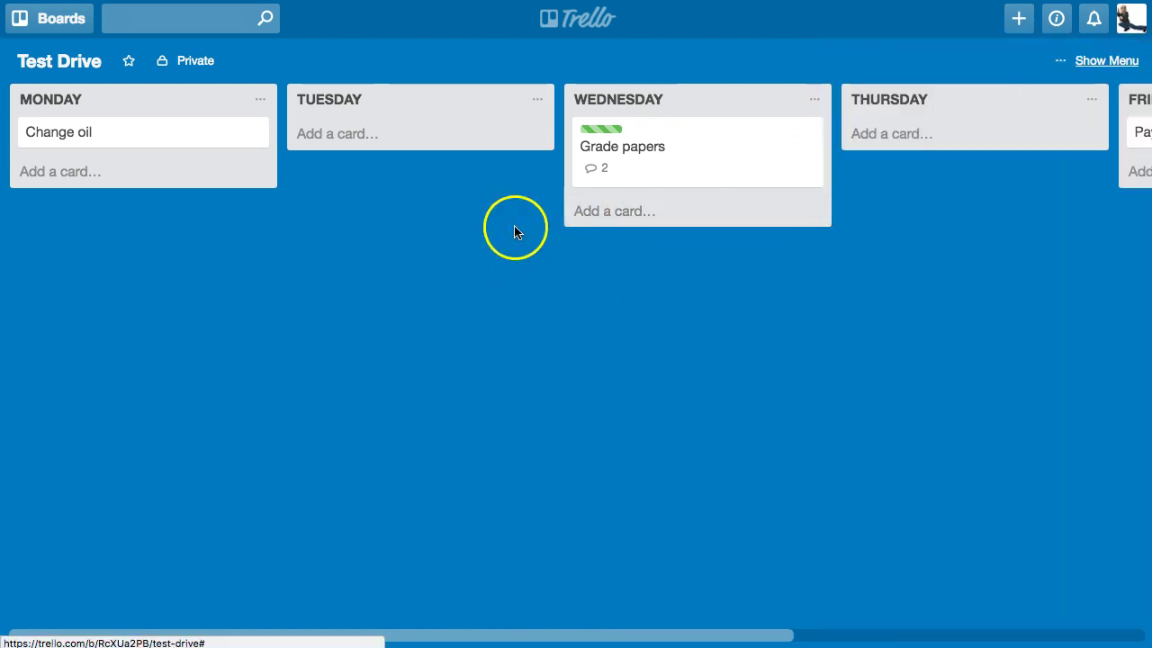
{"action": "left_click", "coordinate": [457, 232]}
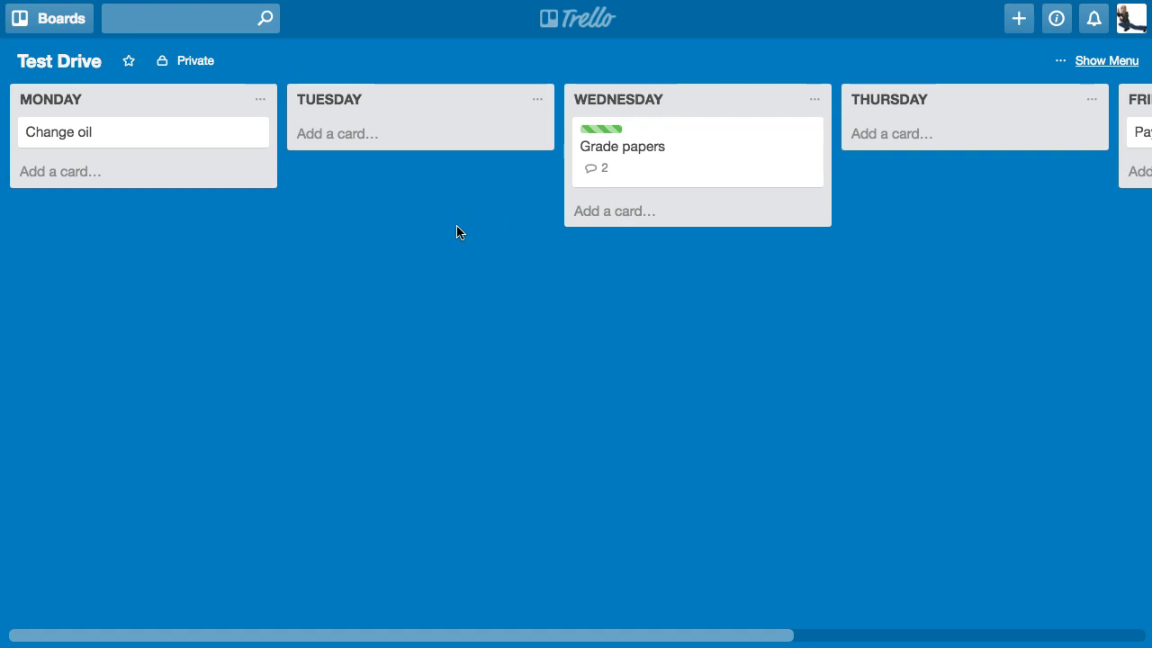
Add a card titled Grocery shopping to the TUESDAY list.
{"action": "left_click", "coordinate": [340, 140]}
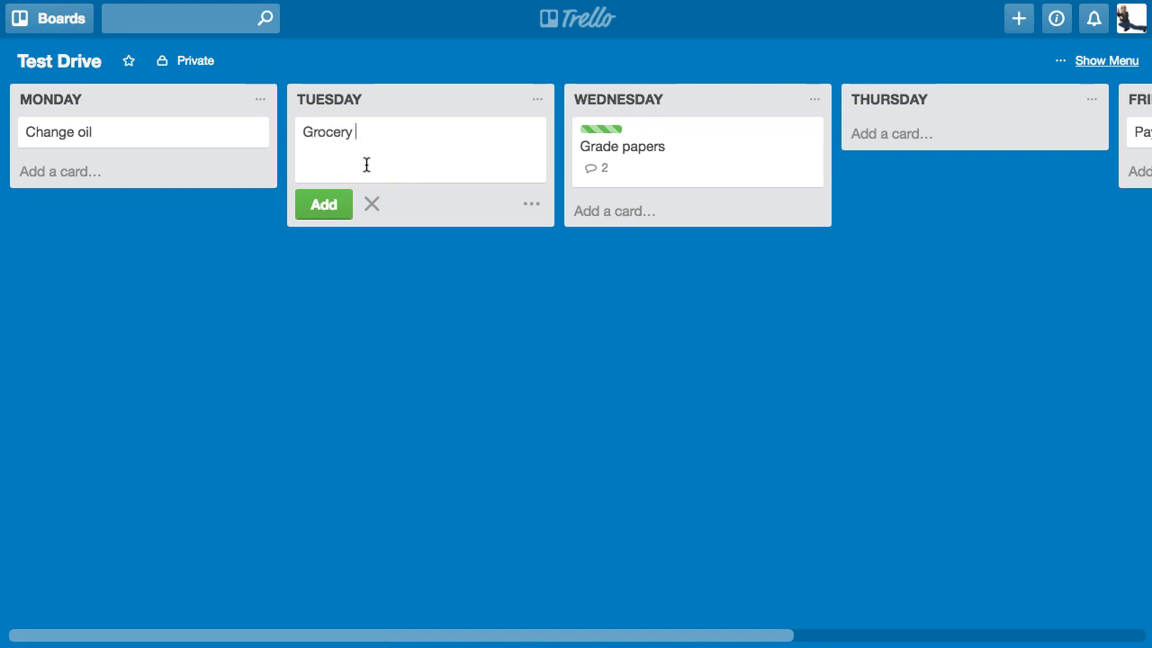
{"action": "key", "text": "Return"}
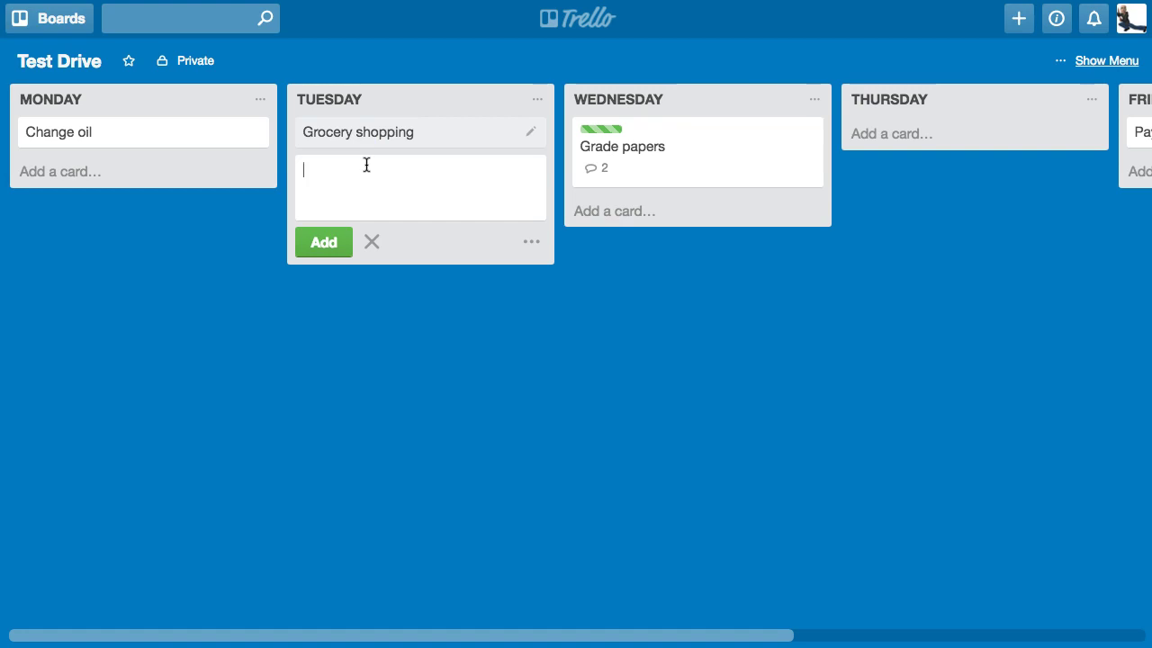
{"action": "left_click", "coordinate": [254, 232]}
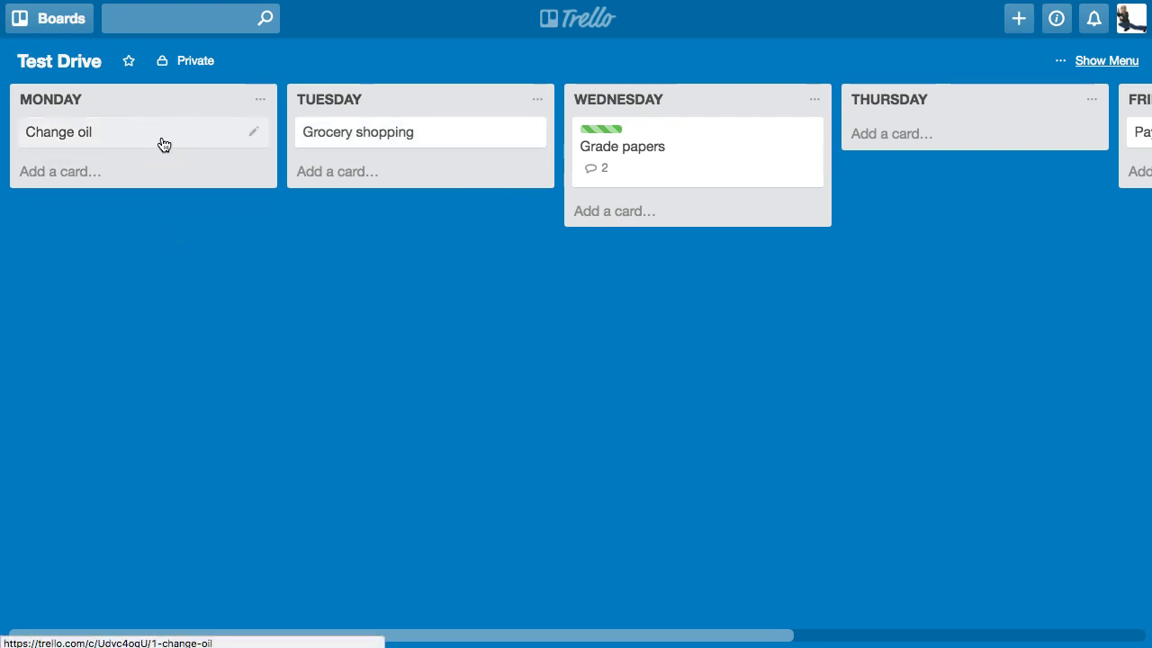
Add a list named DONE and move it to the front of the board, before MONDAY.
{"action": "scroll", "coordinate": [390, 172], "scroll_direction": "right", "scroll_amount": 6}
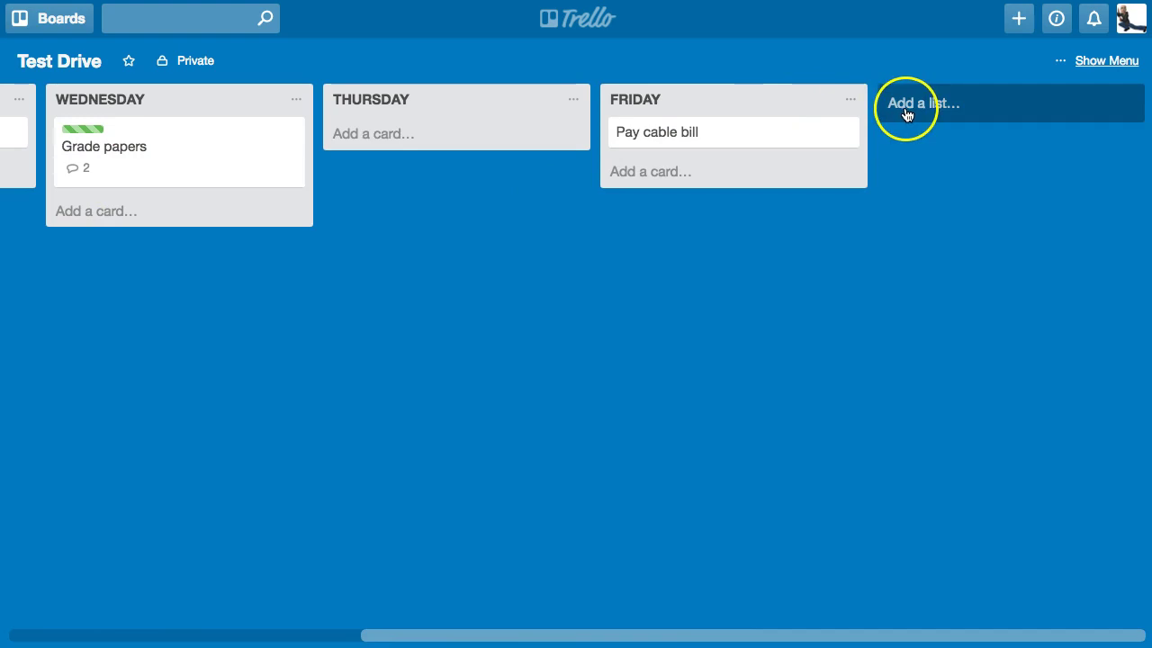
{"action": "left_click", "coordinate": [906, 114]}
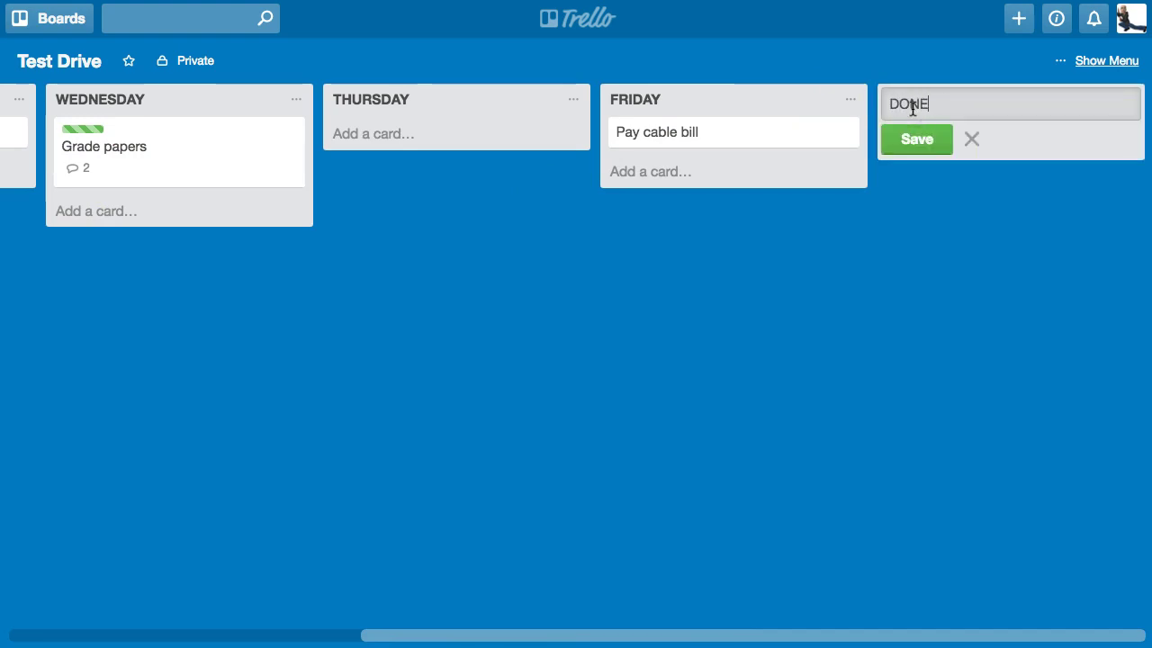
{"action": "left_click", "coordinate": [916, 136]}
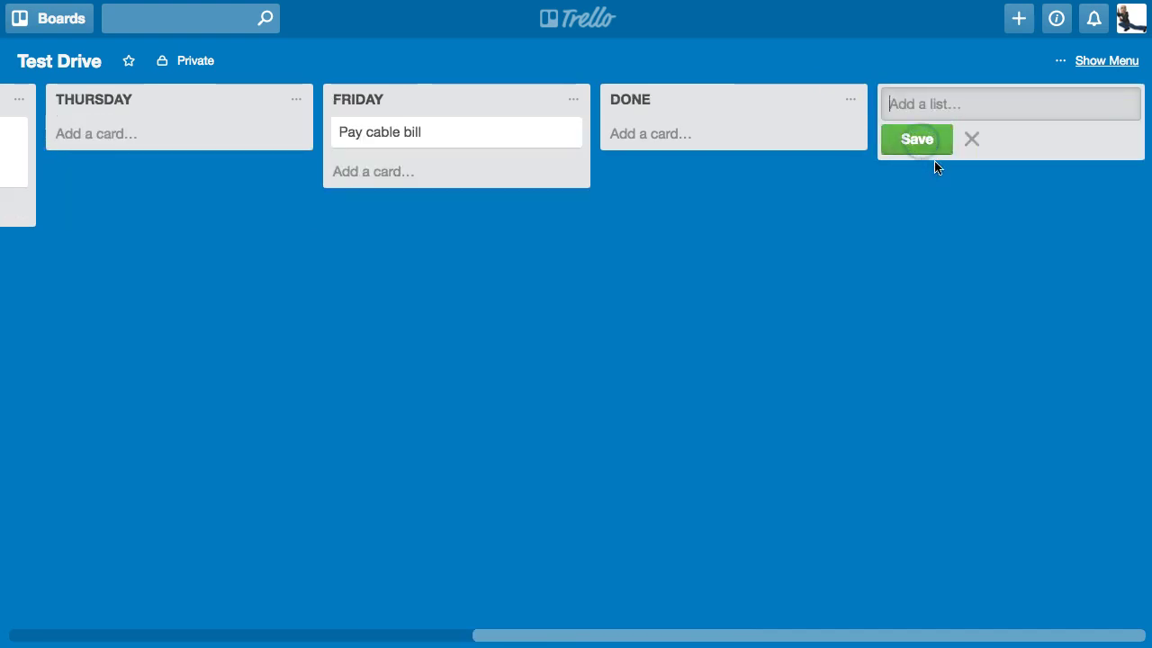
{"action": "left_click_drag", "start_coordinate": [762, 108], "coordinate": [80, 154]}
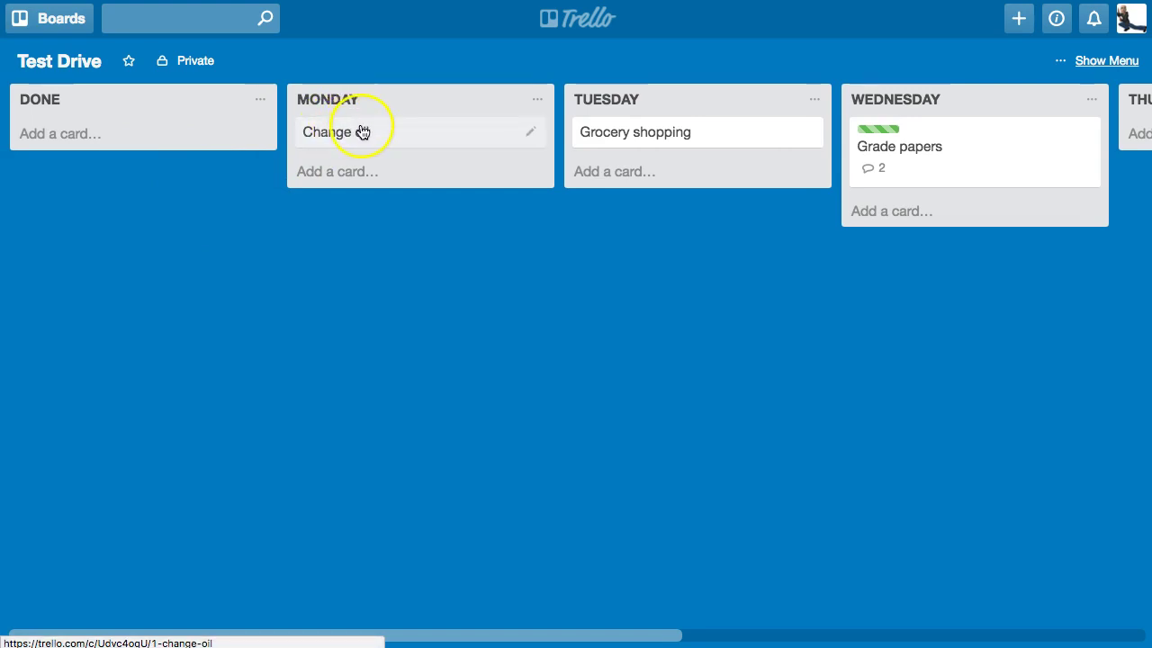
Move the Change oil, Grocery shopping and Grade papers cards into the DONE list, in that order.
{"action": "left_click_drag", "start_coordinate": [361, 132], "coordinate": [124, 129]}
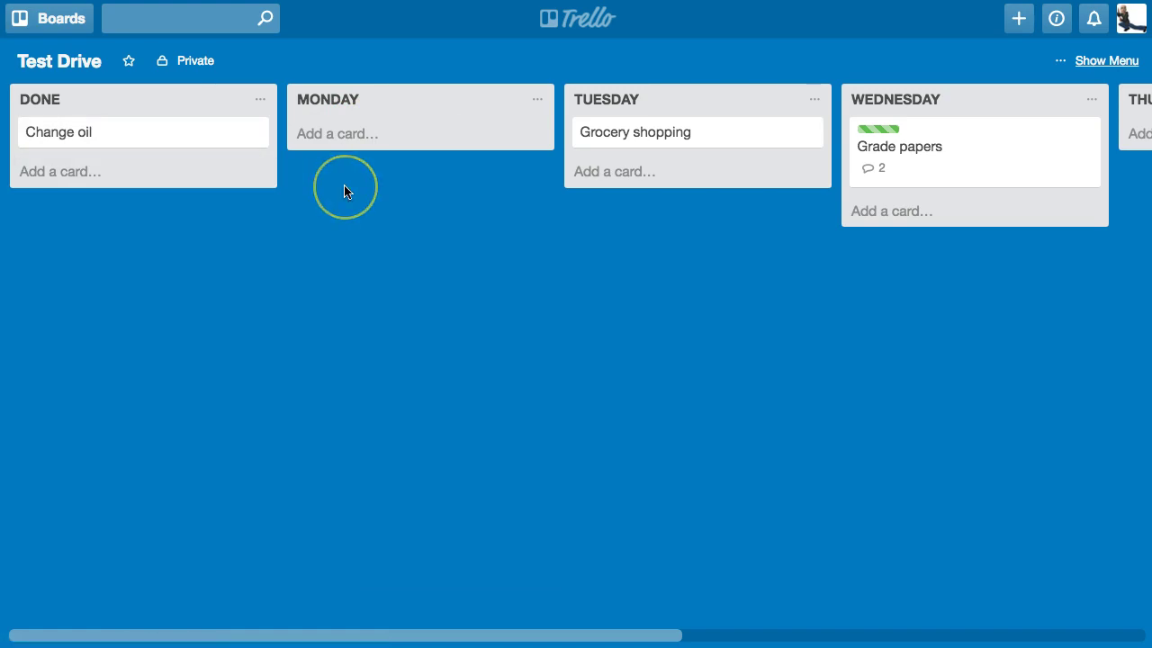
{"action": "left_click_drag", "start_coordinate": [607, 126], "coordinate": [82, 156]}
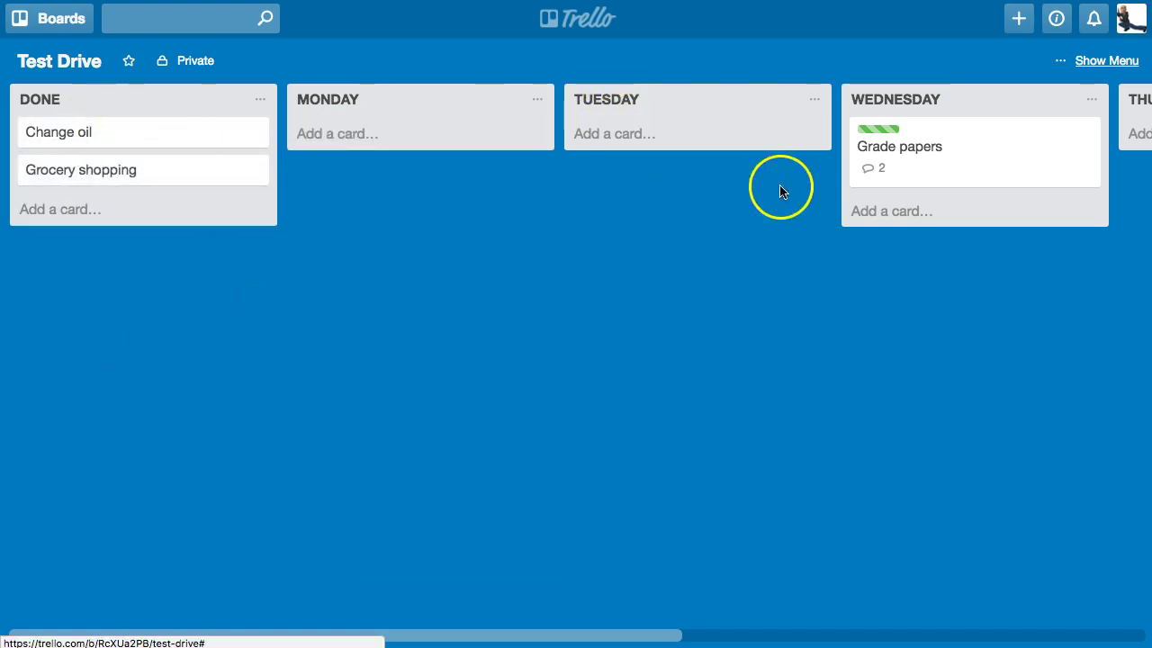
{"action": "left_click_drag", "start_coordinate": [937, 153], "coordinate": [134, 226]}
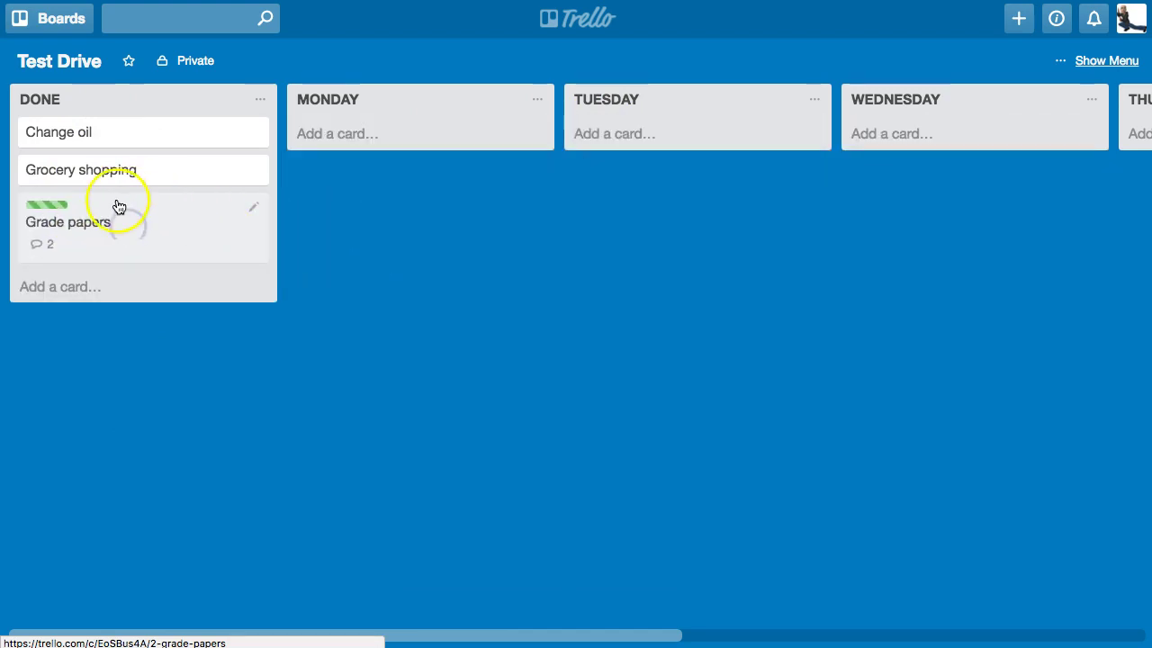
{"action": "left_click", "coordinate": [517, 228]}
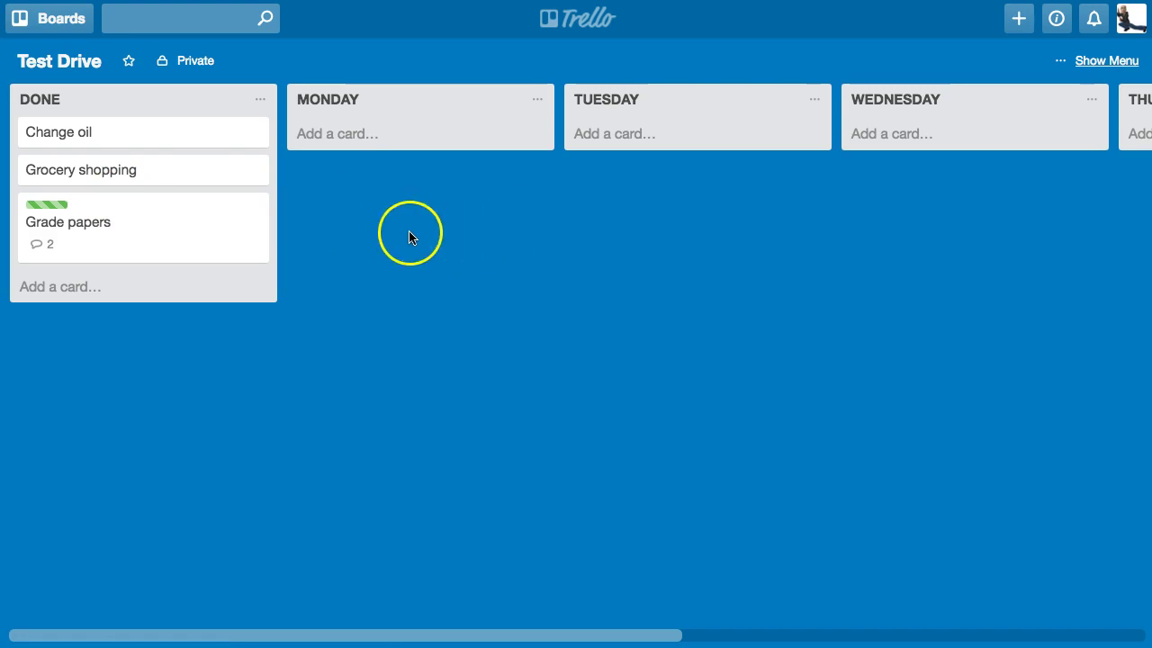
Archive the Change oil card from the DONE list and close its card window.
{"action": "left_click", "coordinate": [117, 139]}
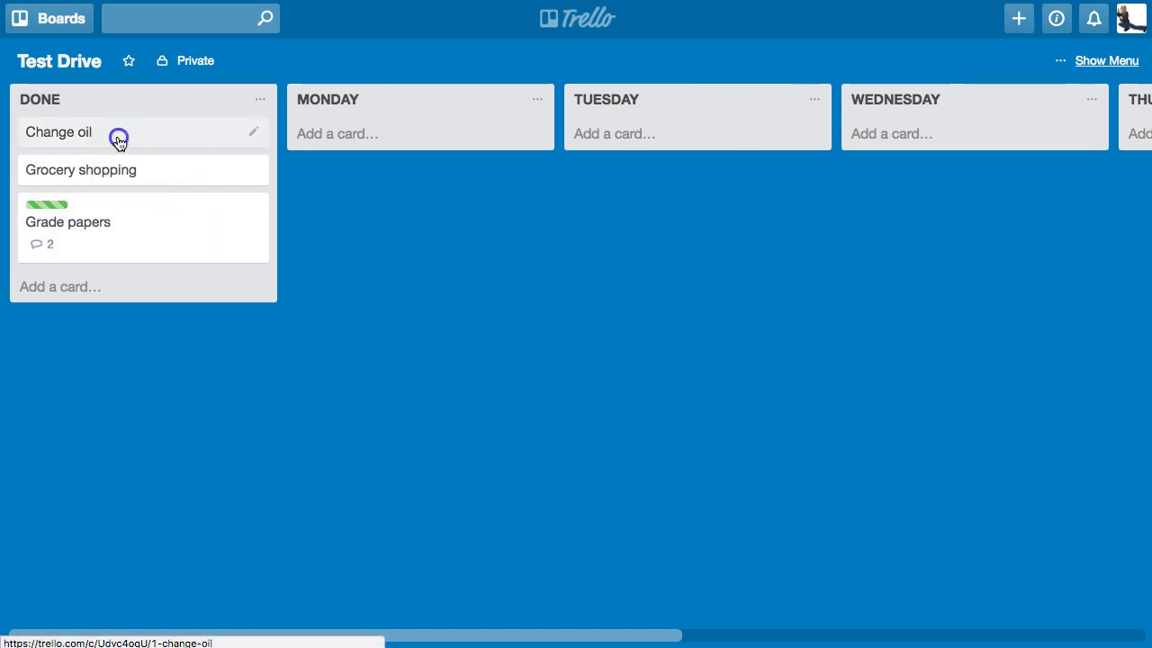
{"action": "left_click", "coordinate": [835, 521]}
{"action": "left_click", "coordinate": [124, 372]}
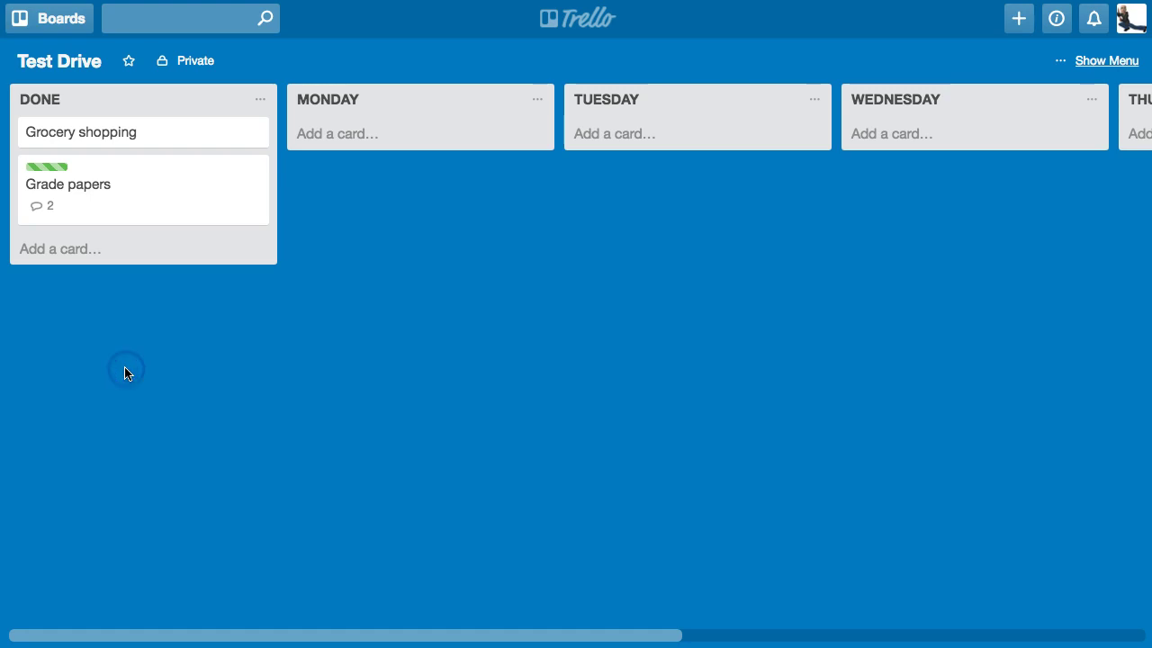
Look across the board's lists and check the recent activity in the board menu, closing the menu again.
{"action": "scroll", "coordinate": [474, 352], "scroll_direction": "right", "scroll_amount": 10}
{"action": "scroll", "coordinate": [483, 348], "scroll_direction": "left", "scroll_amount": 3}
{"action": "scroll", "coordinate": [468, 349], "scroll_direction": "left", "scroll_amount": 5}
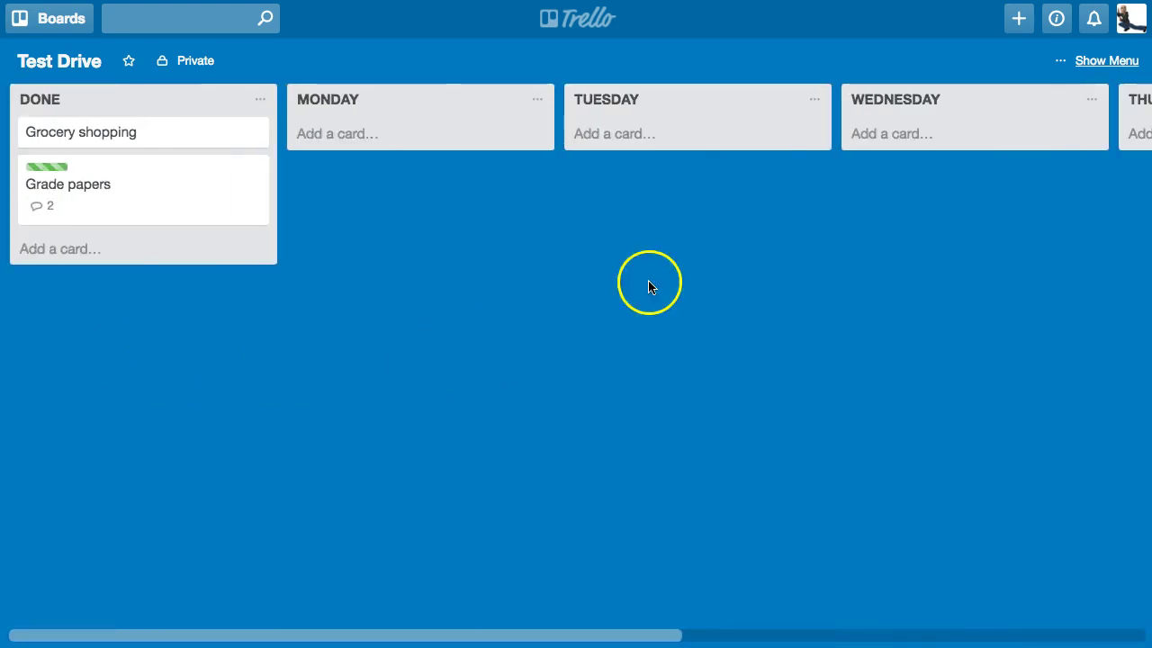
{"action": "left_click", "coordinate": [1090, 61]}
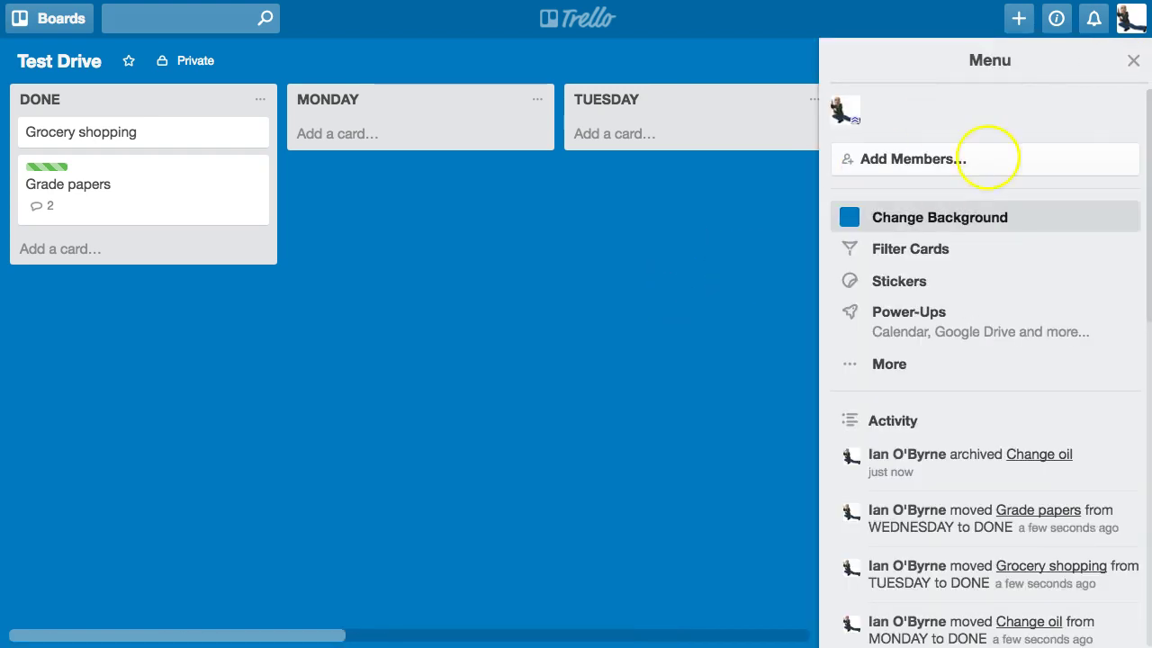
{"action": "left_click", "coordinate": [1131, 62]}
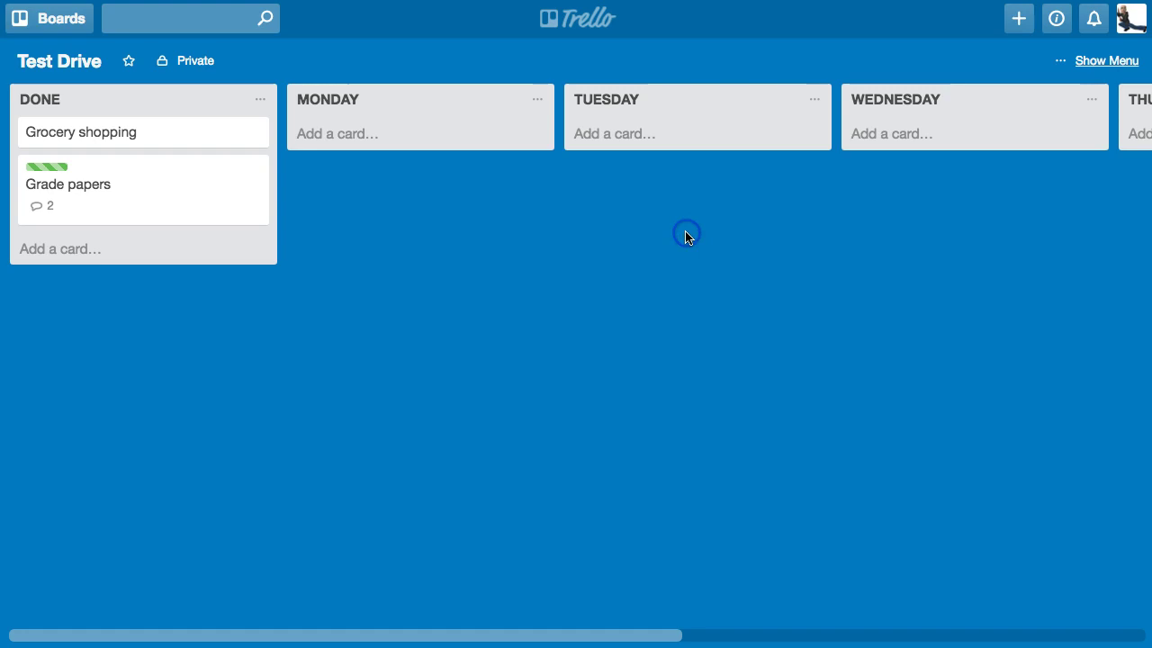
Search Trello for "change oil", open the archived Change oil card to view it, and close it.
{"action": "left_click", "coordinate": [150, 11]}
{"action": "type", "text": "change oil"}
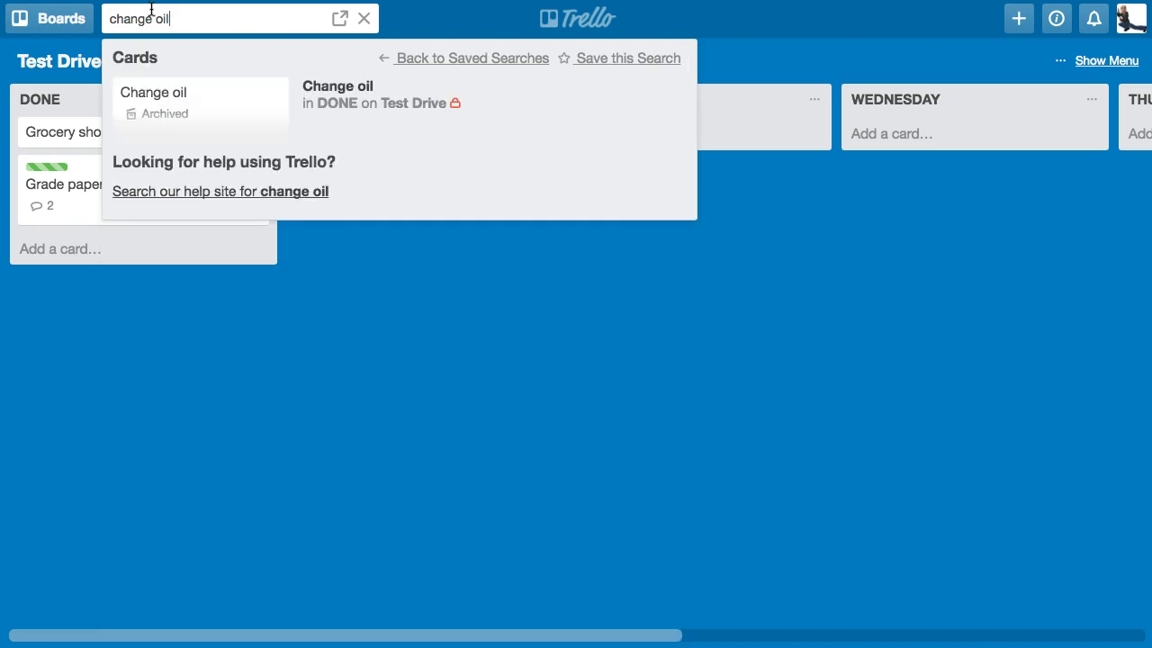
{"action": "left_click", "coordinate": [159, 111]}
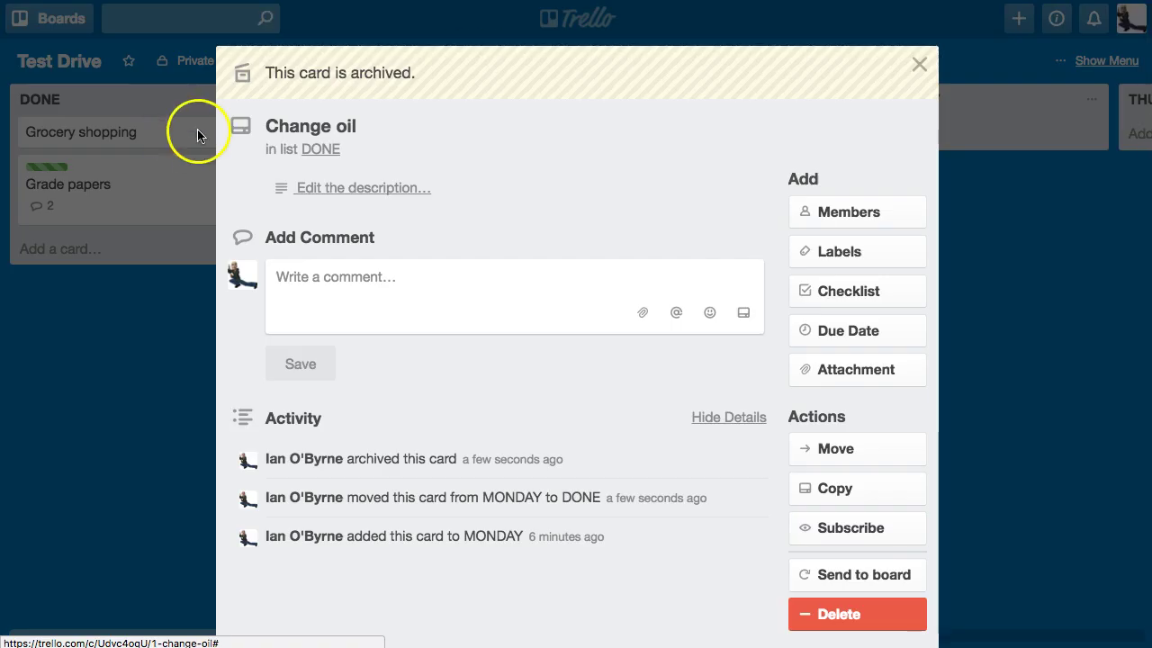
{"action": "left_click", "coordinate": [103, 354]}
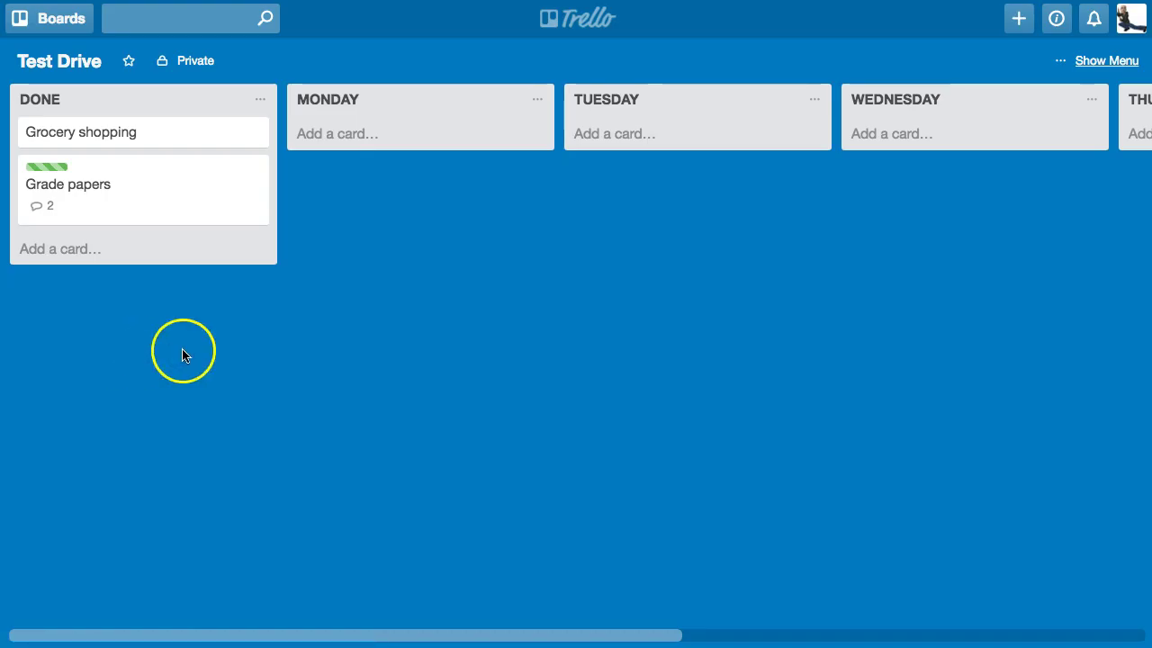
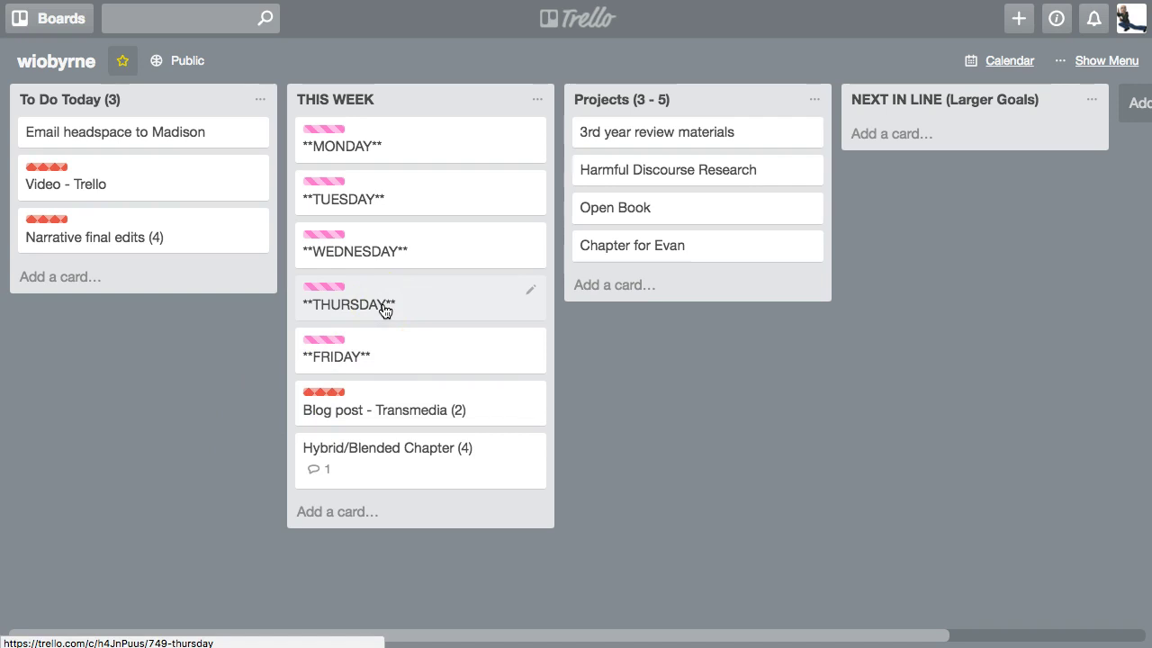
Add a comment to the Open Book card in the Projects (3 - 5) list about emailing a contact about TOC.
{"action": "left_click", "coordinate": [335, 141]}
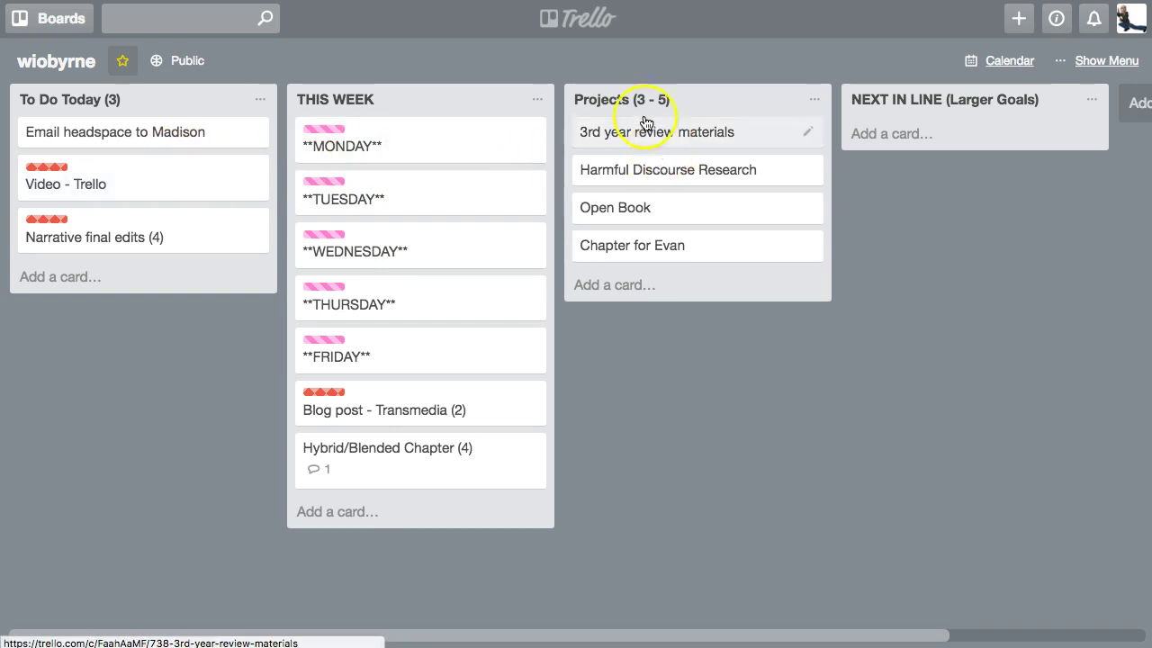
{"action": "left_click", "coordinate": [634, 212]}
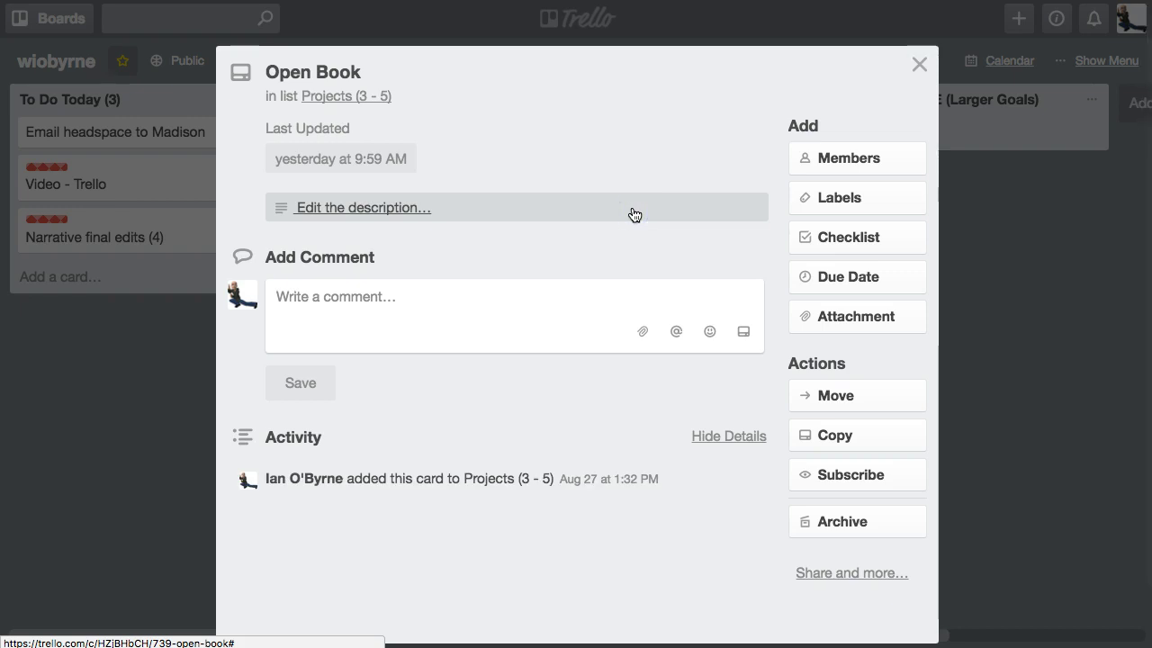
{"action": "left_click", "coordinate": [414, 304]}
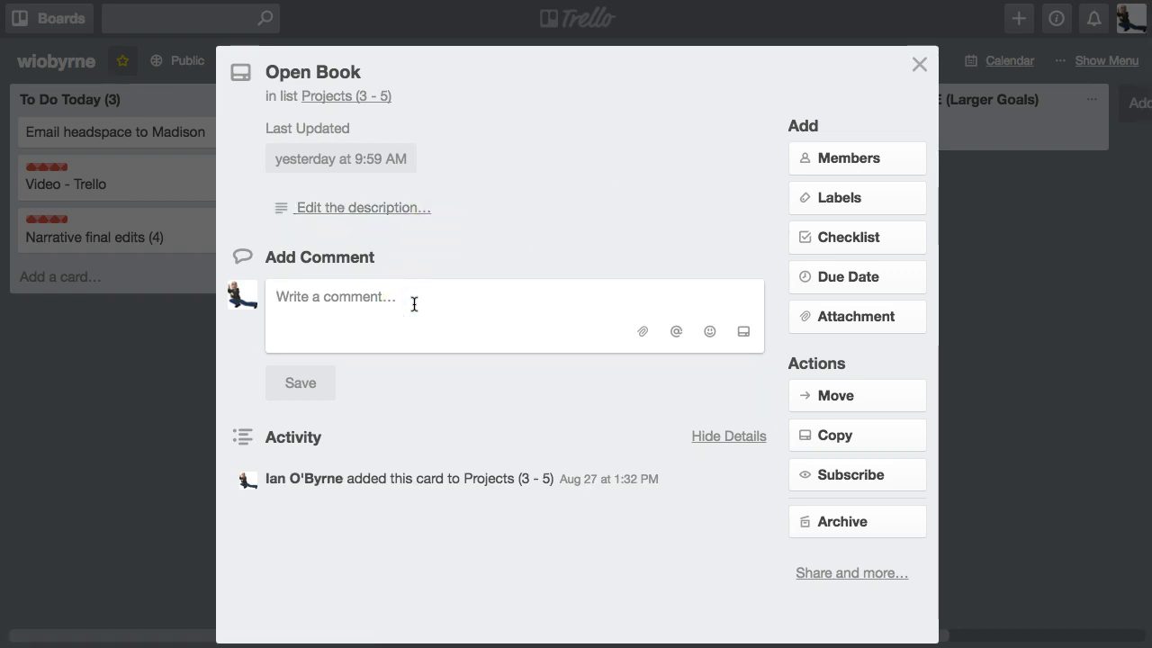
{"action": "type", "text": "Email Greg abotu"}
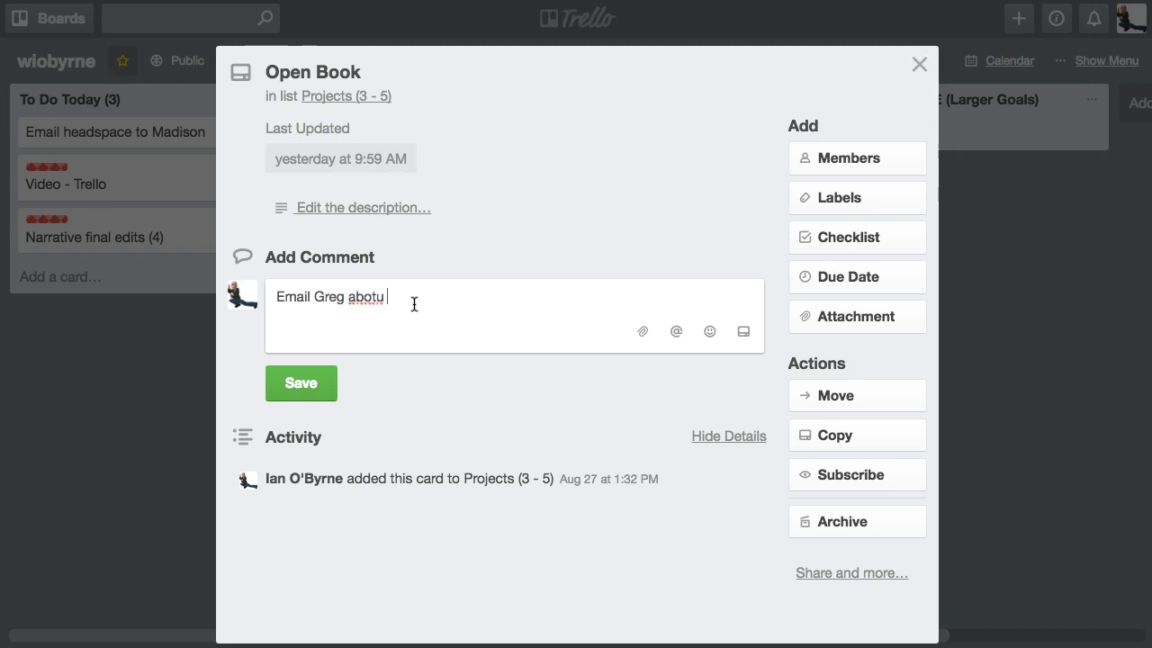
{"action": "key", "text": "BackSpace"}
{"action": "key", "text": "BackSpace"}
{"action": "type", "text": "ut about TOC"}
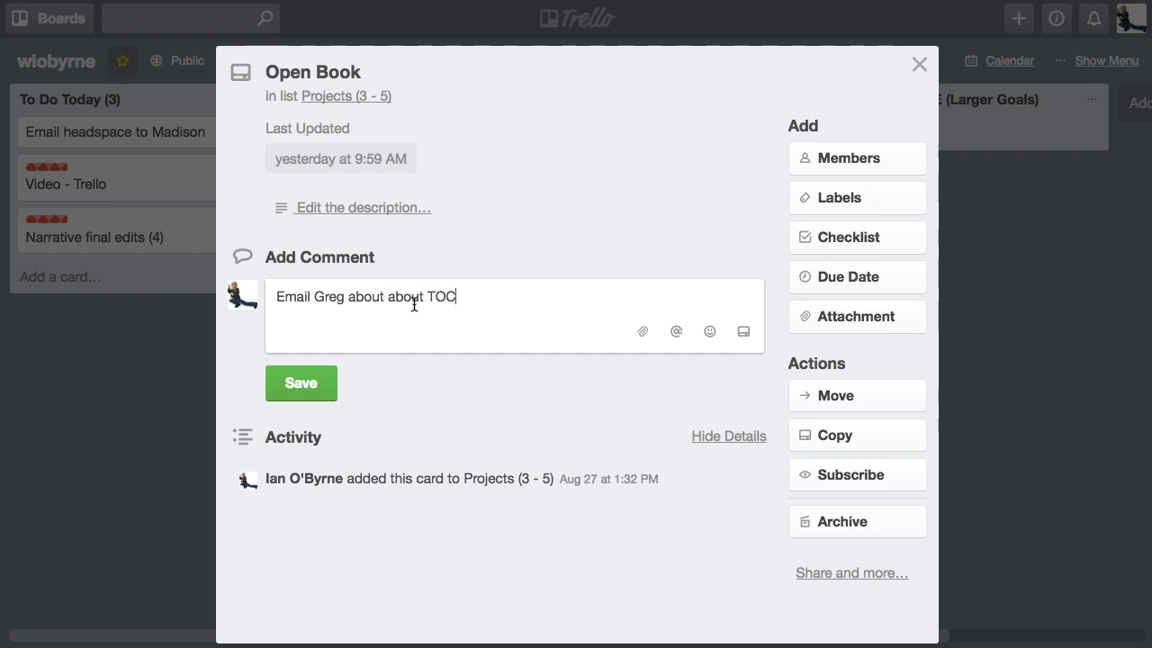
{"action": "left_click", "coordinate": [301, 383]}
Add a second comment, "Review chapter one", to the Open Book card and close the card.
{"action": "left_click", "coordinate": [339, 309]}
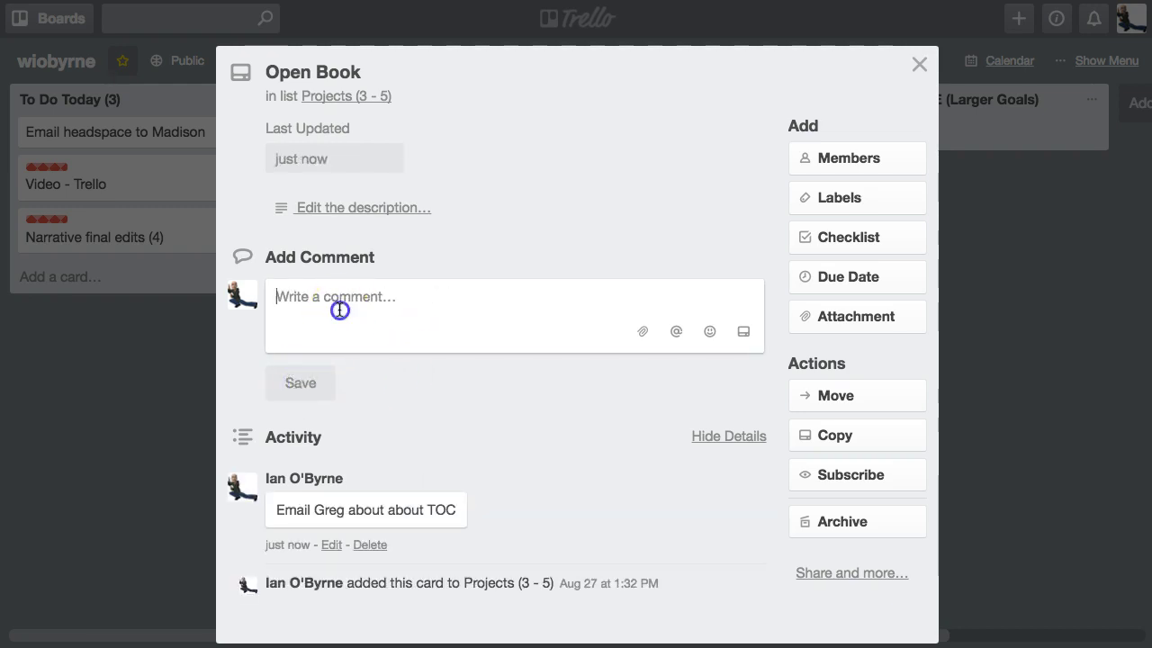
{"action": "type", "text": "Revie"}
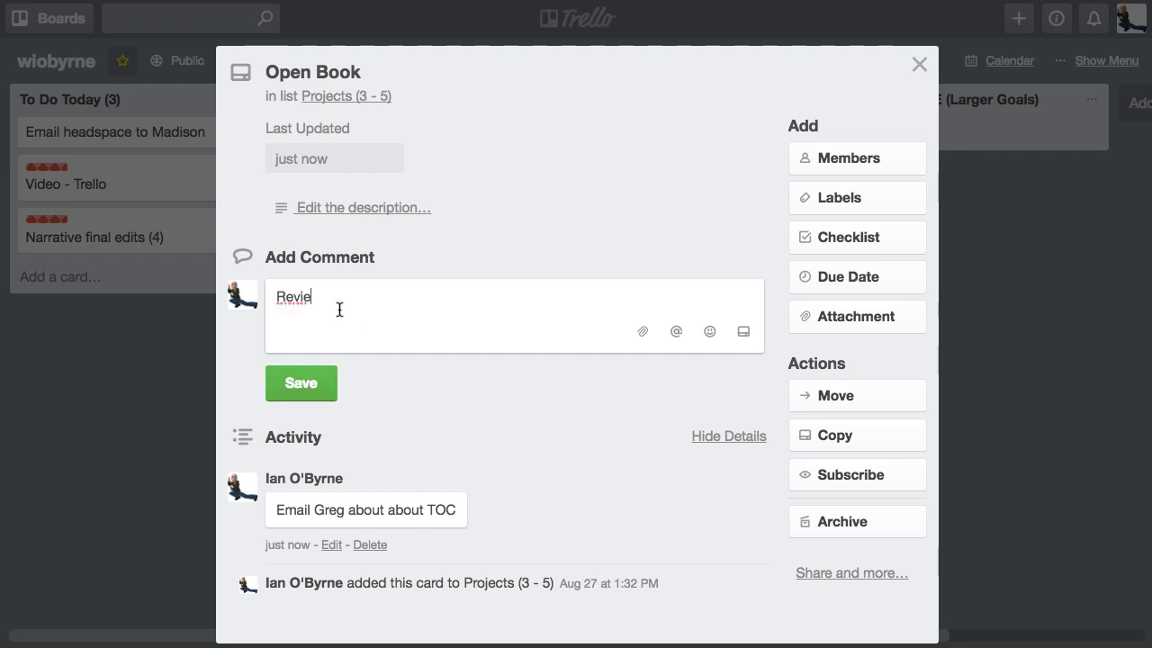
{"action": "type", "text": "w chapter one"}
{"action": "left_click", "coordinate": [293, 343]}
{"action": "left_click", "coordinate": [301, 383]}
{"action": "left_click", "coordinate": [98, 360]}
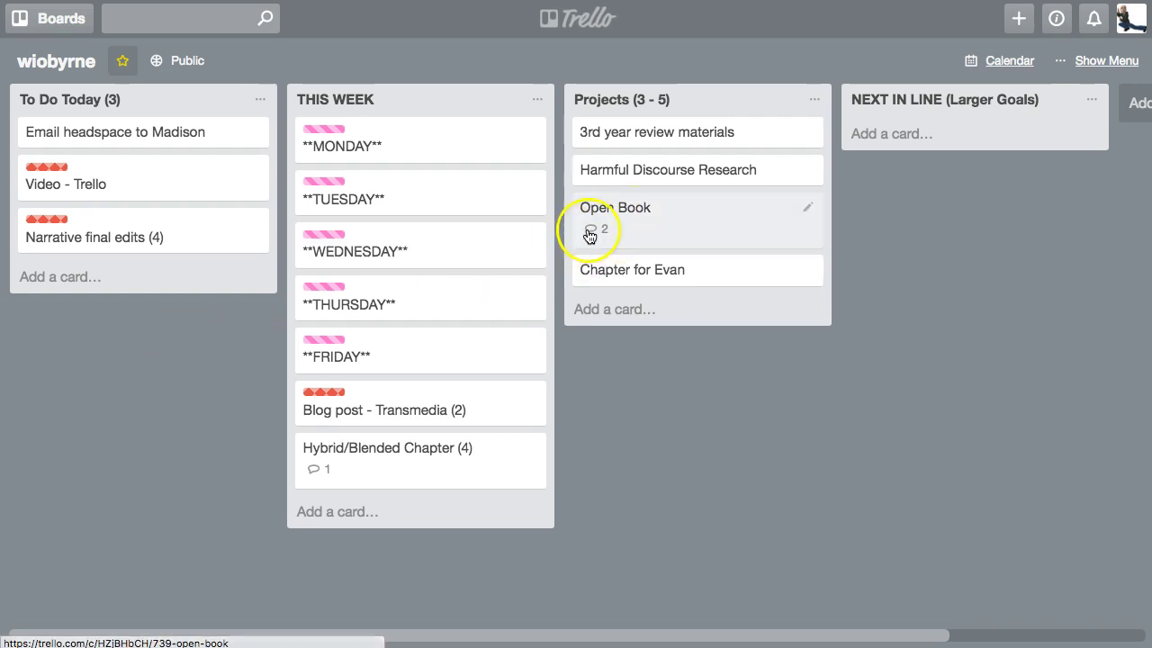
Reopen the Open Book card and view its comments in the activity section.
{"action": "left_click", "coordinate": [635, 216]}
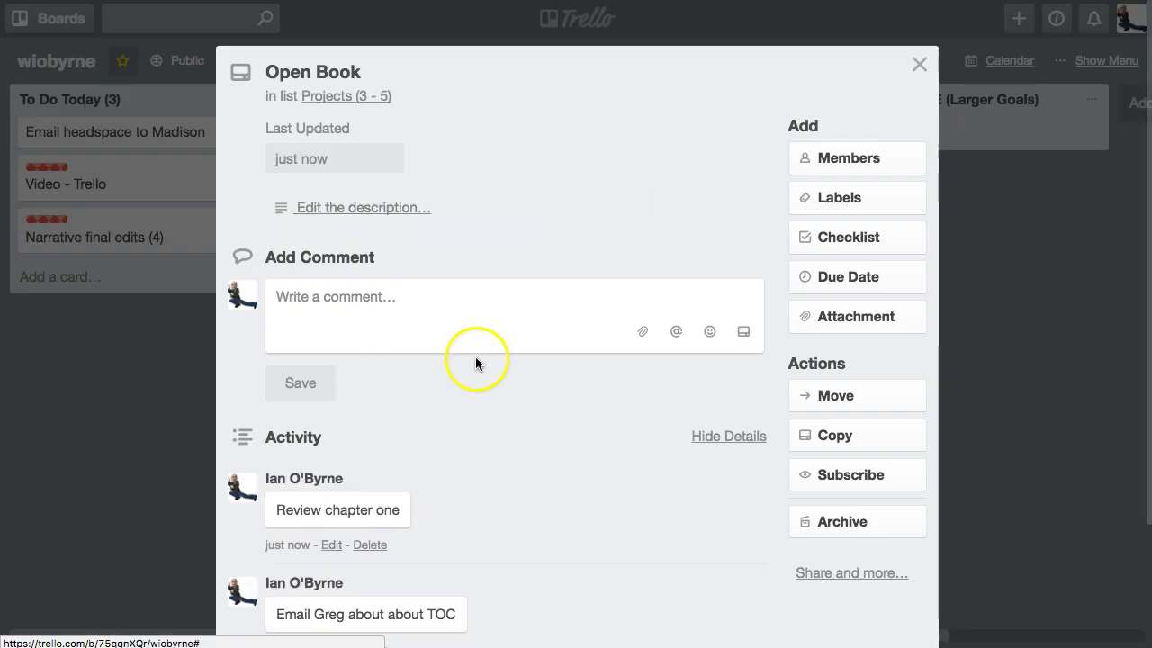
{"action": "scroll", "coordinate": [476, 358], "scroll_direction": "down", "scroll_amount": 3}
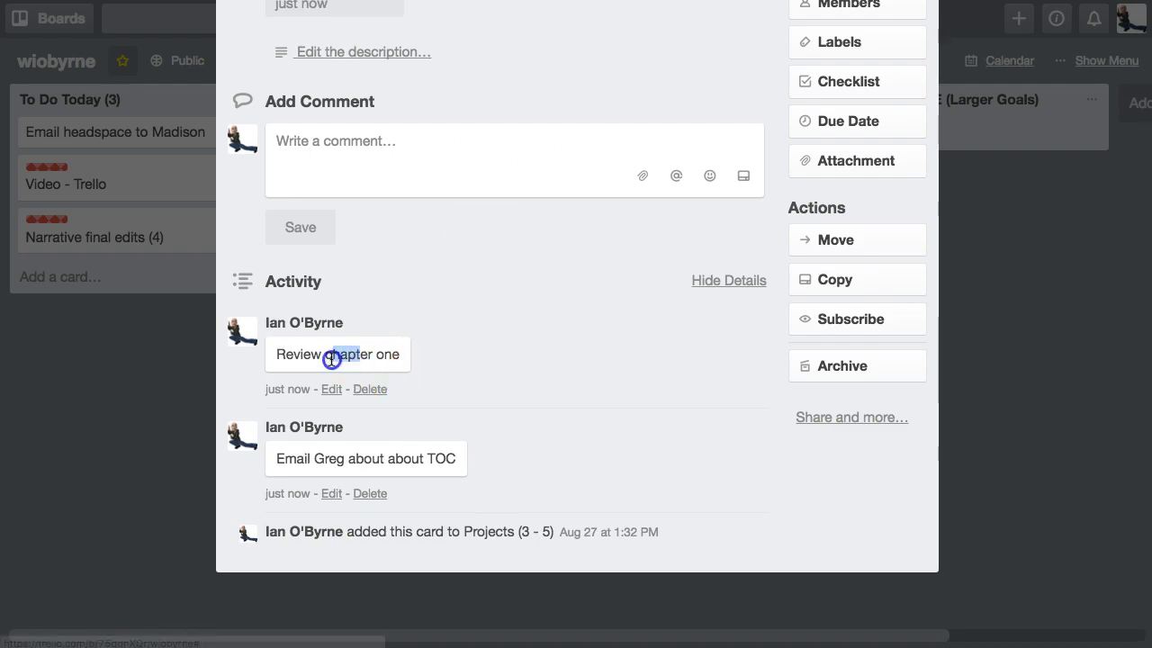
Add a card for emailing the contact and a "Review chapter one" card to THIS WEEK, placing them under MONDAY and THURSDAY.
{"action": "left_click", "coordinate": [176, 362]}
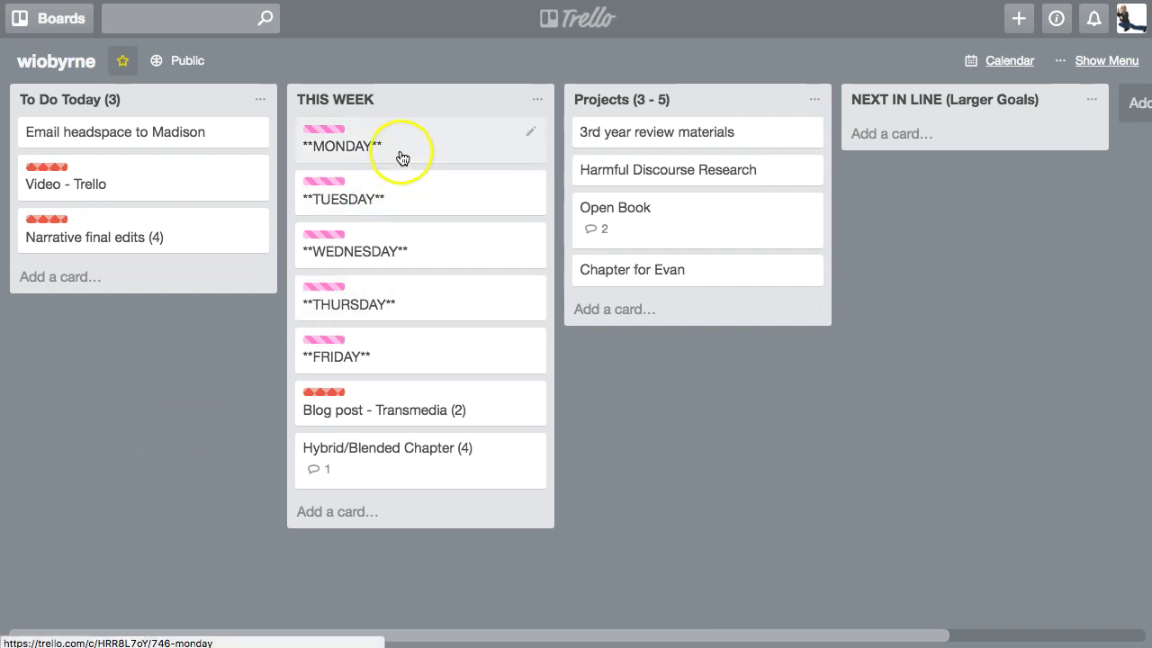
{"action": "left_click", "coordinate": [336, 510]}
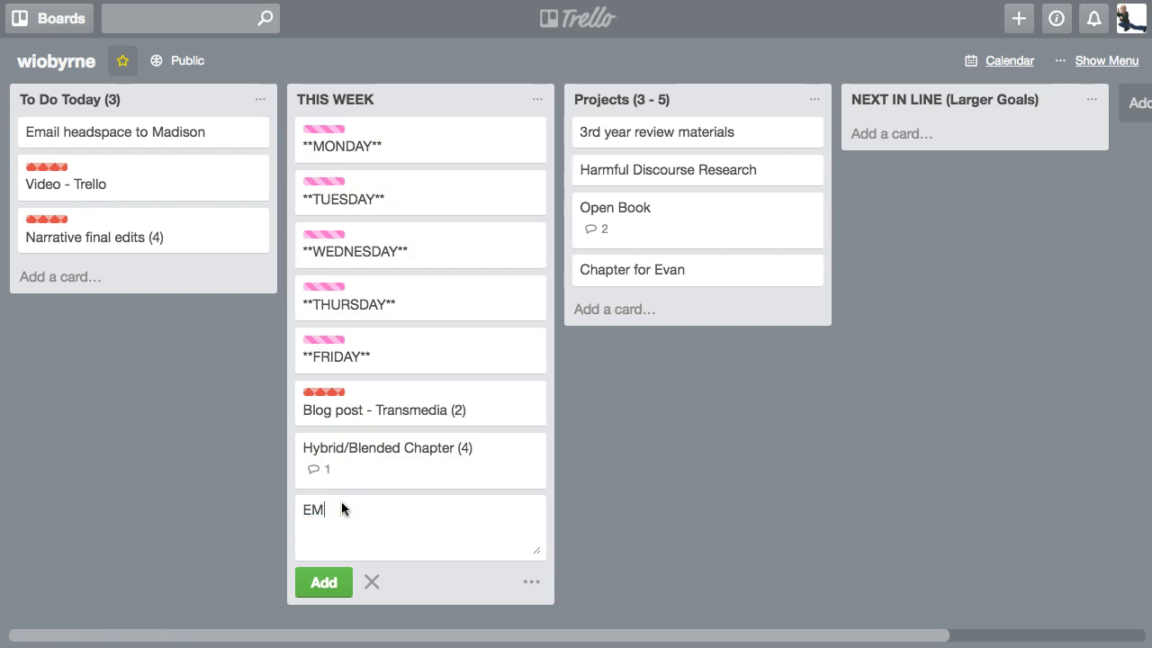
{"action": "type", "text": "Email Greg"}
{"action": "key", "text": "Return"}
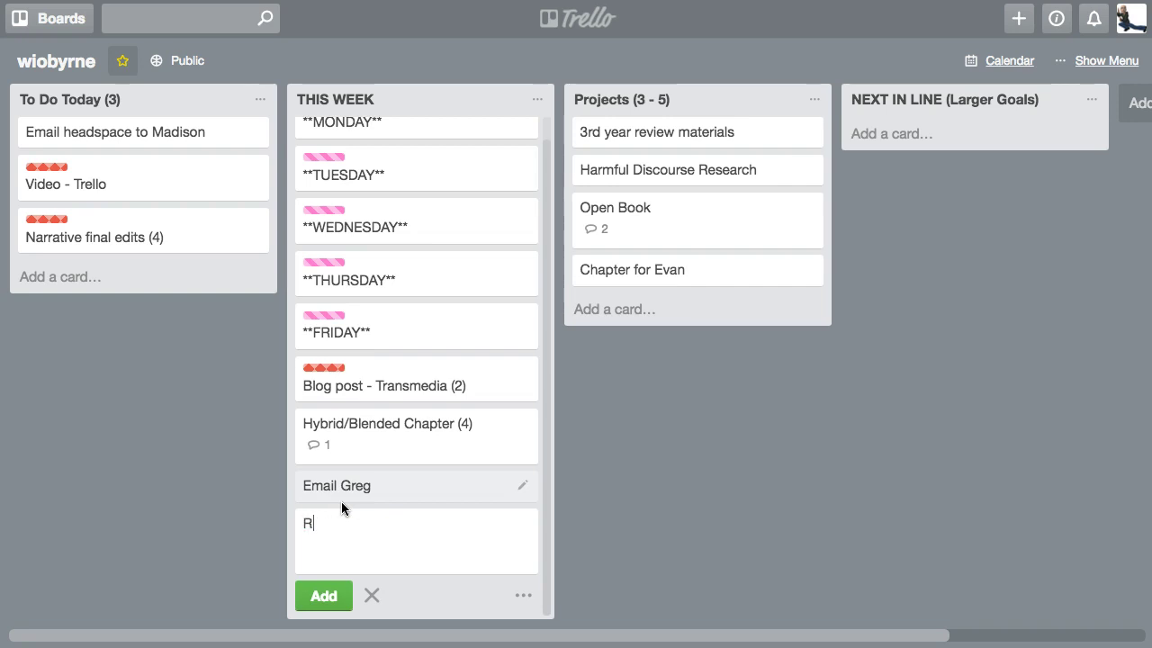
{"action": "type", "text": "Review chapter one"}
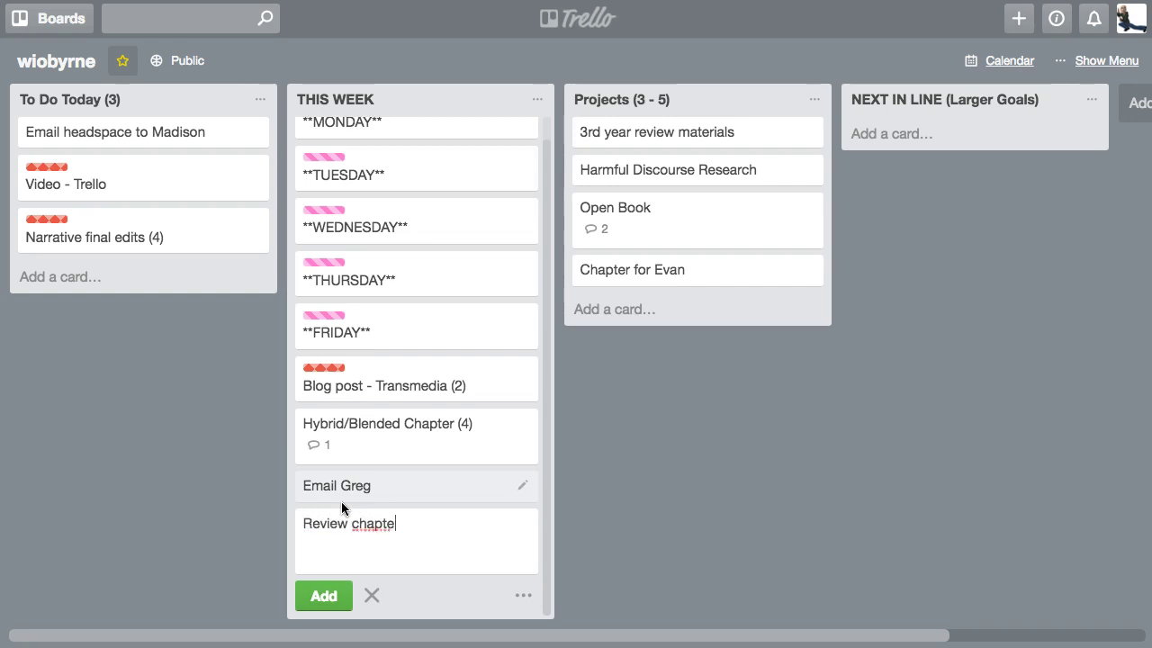
{"action": "left_click", "coordinate": [324, 596]}
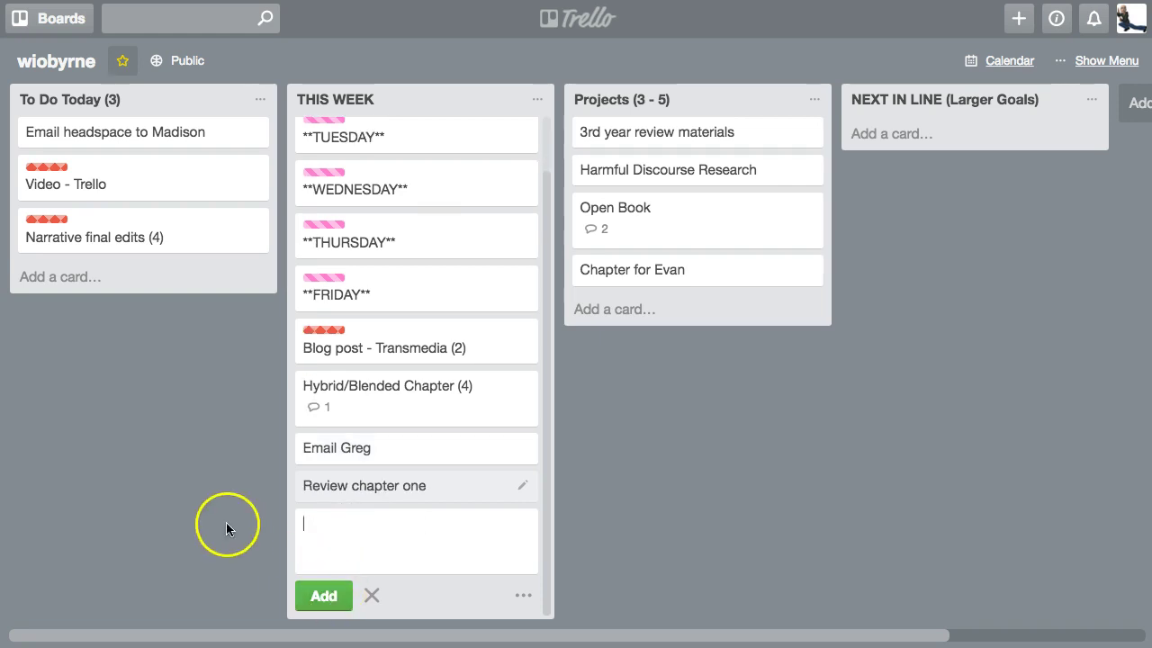
{"action": "left_click", "coordinate": [226, 524]}
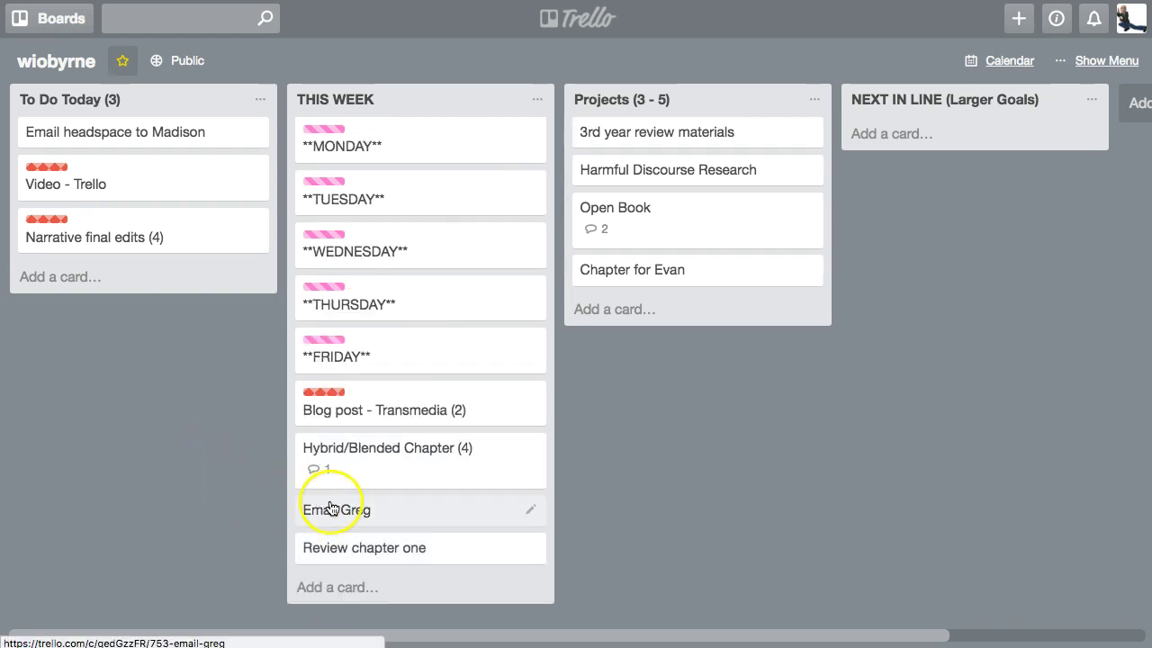
{"action": "left_click_drag", "start_coordinate": [331, 510], "coordinate": [344, 177]}
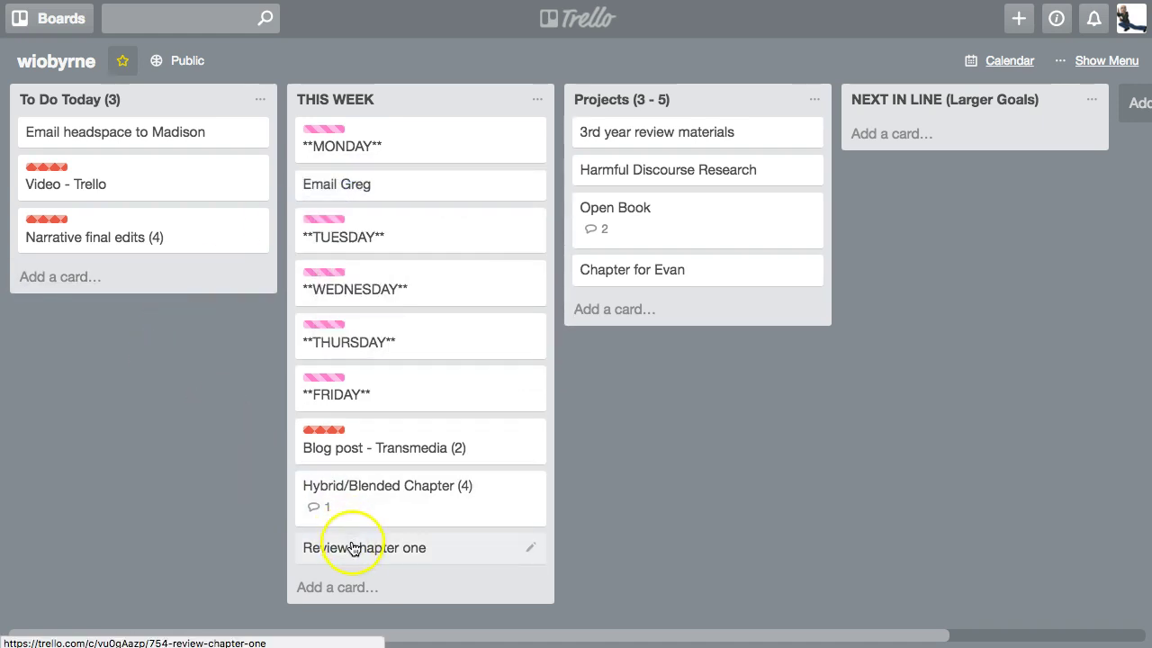
{"action": "left_click_drag", "start_coordinate": [353, 549], "coordinate": [347, 401]}
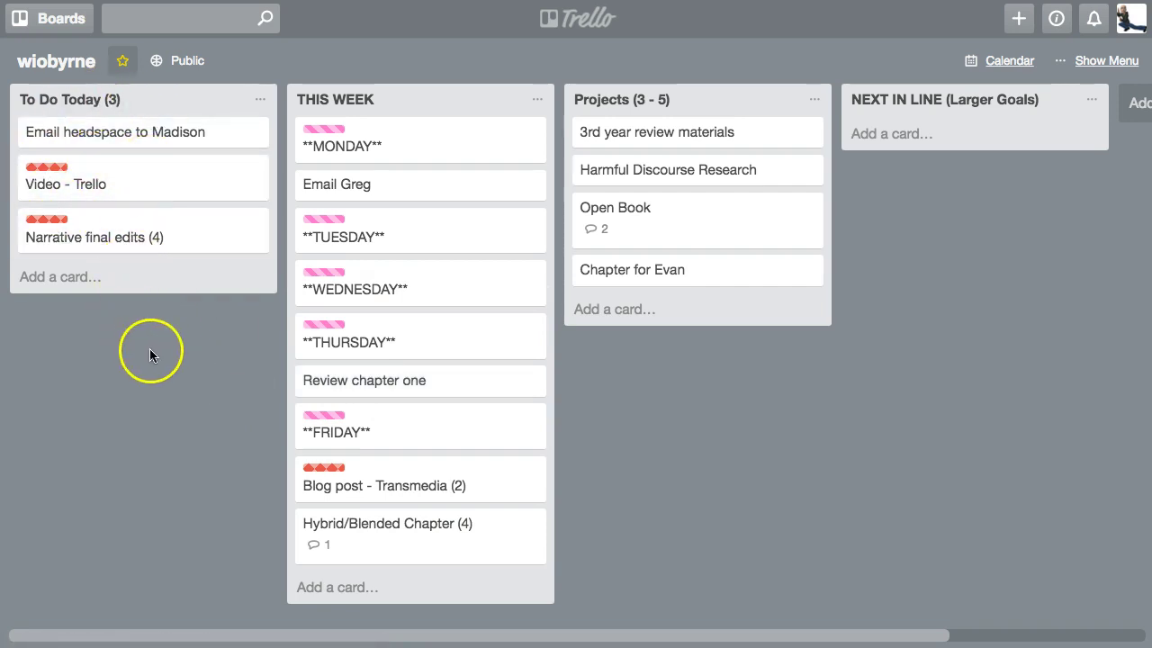
Open the Video - Trello card in To Do Today (3), review its activity history, archive the card and close it.
{"action": "left_click", "coordinate": [104, 171]}
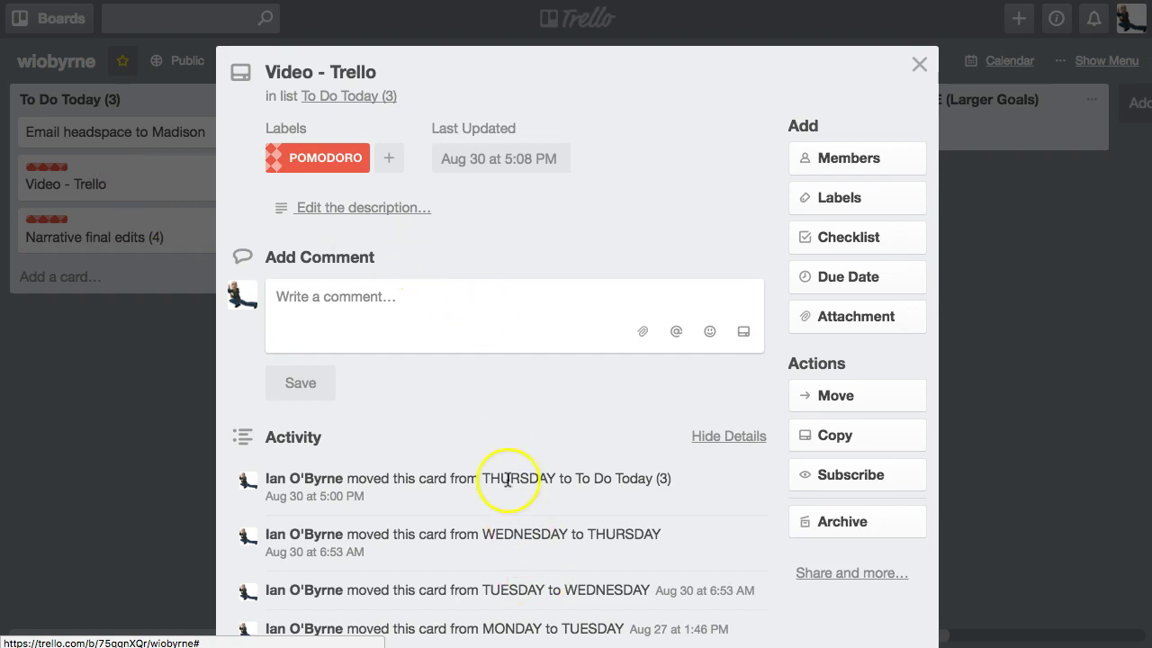
{"action": "scroll", "coordinate": [505, 482], "scroll_direction": "down", "scroll_amount": 4}
{"action": "scroll", "coordinate": [505, 486], "scroll_direction": "up", "scroll_amount": 4}
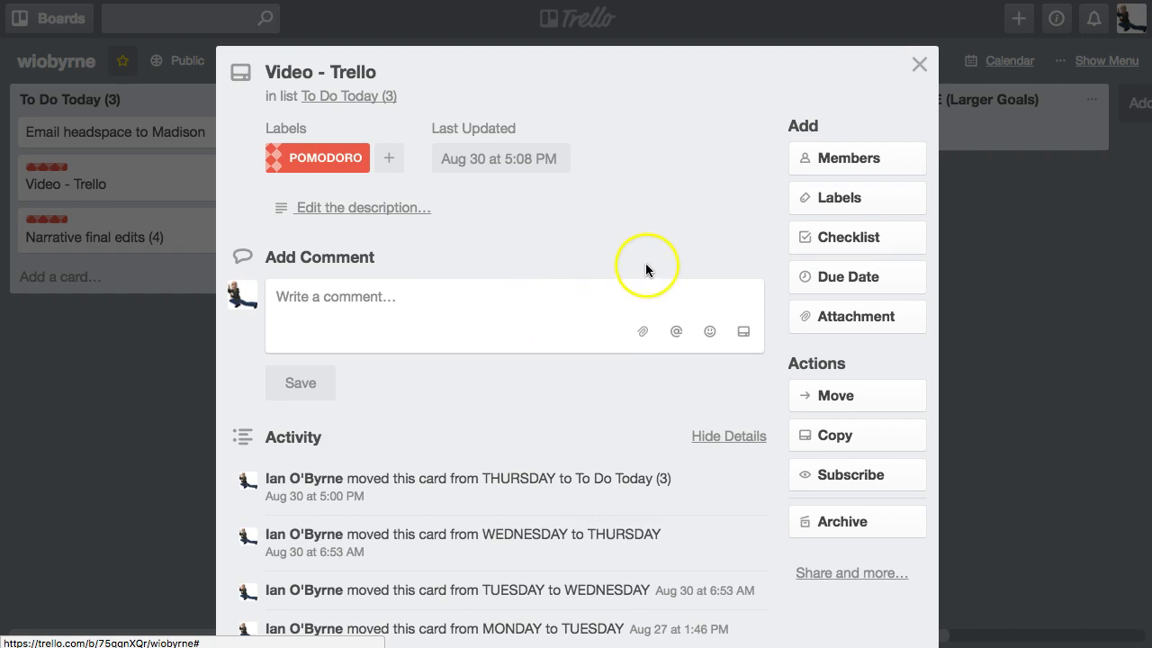
{"action": "left_click", "coordinate": [833, 522]}
{"action": "left_click", "coordinate": [133, 364]}
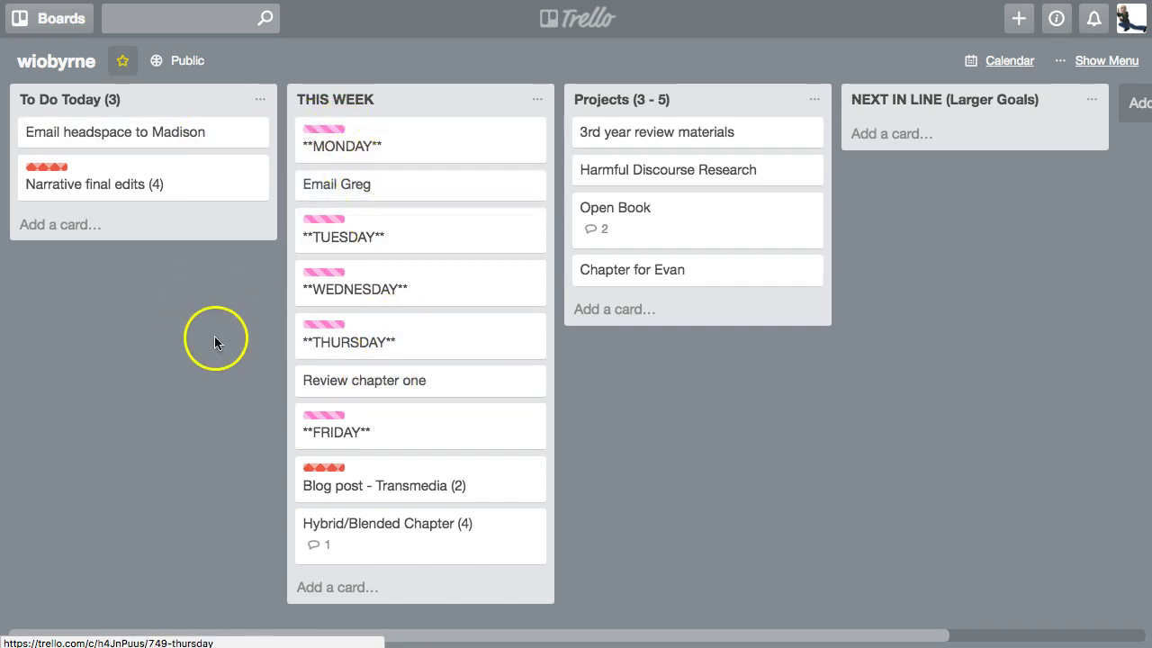
Move the Review chapter one card from THIS WEEK to the end of To Do Today (3).
{"action": "left_click", "coordinate": [379, 385]}
{"action": "left_click_drag", "start_coordinate": [378, 385], "coordinate": [122, 236]}
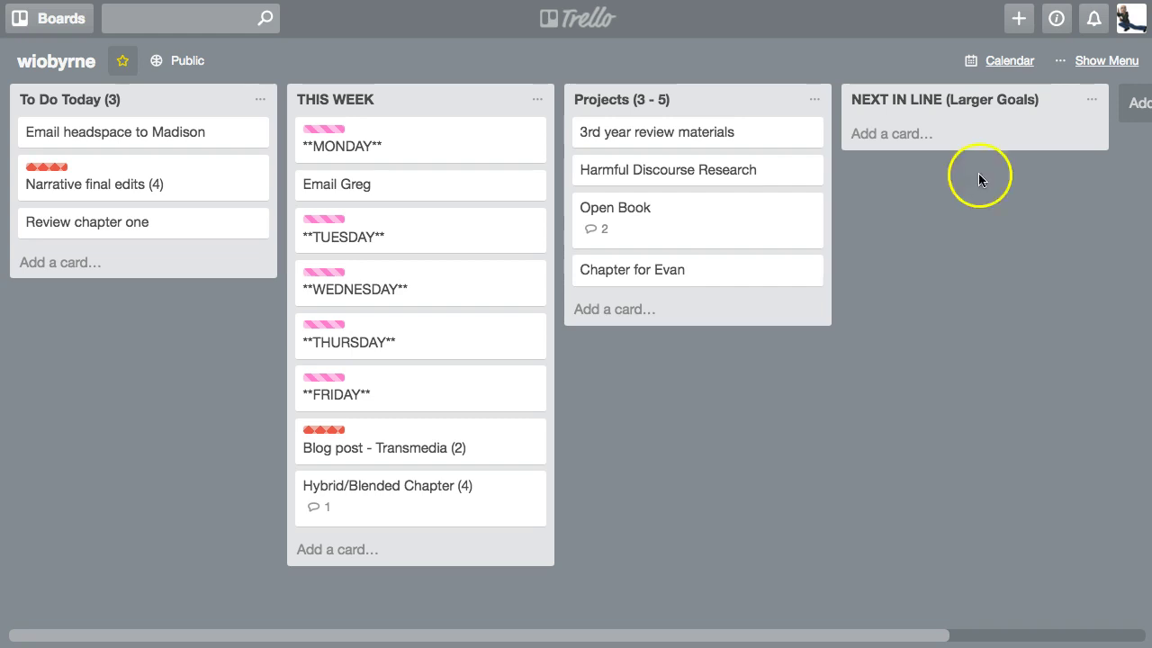
Open the wiobyrne board's label settings to view its labels.
{"action": "left_click", "coordinate": [1106, 60]}
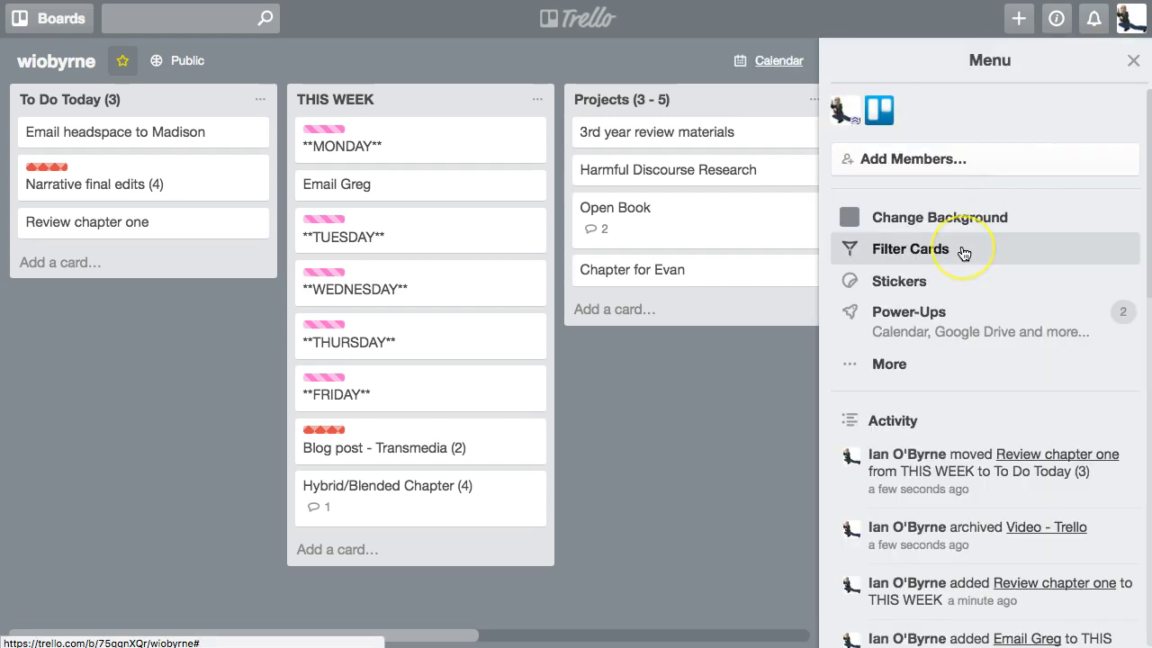
{"action": "left_click", "coordinate": [924, 364]}
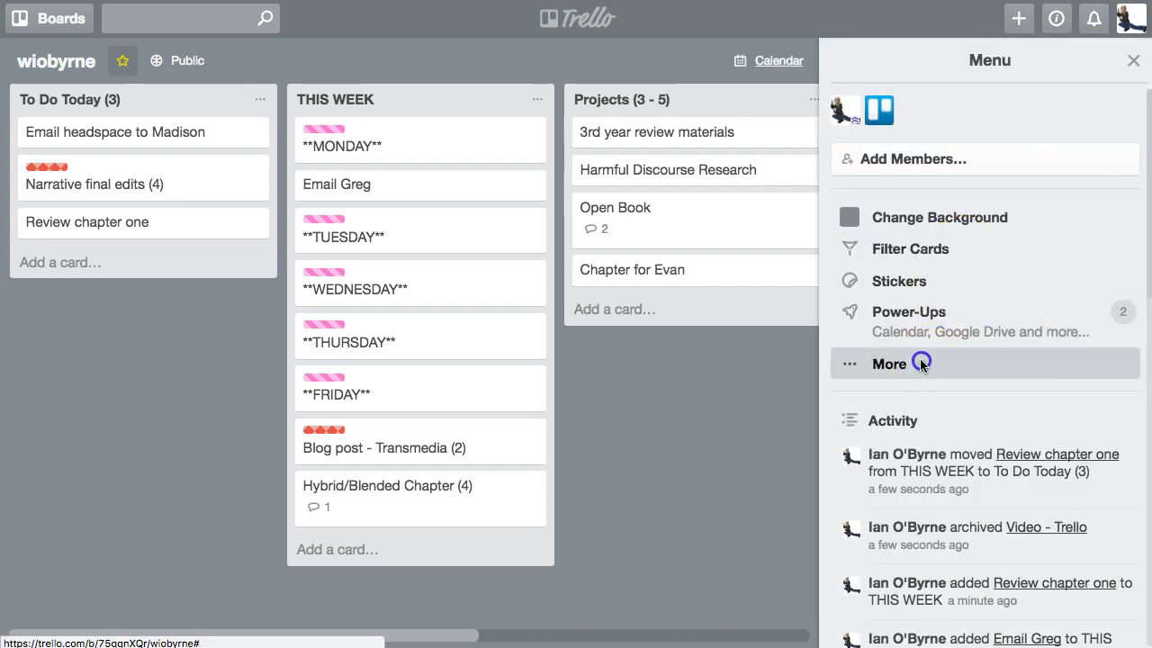
{"action": "left_click", "coordinate": [891, 147]}
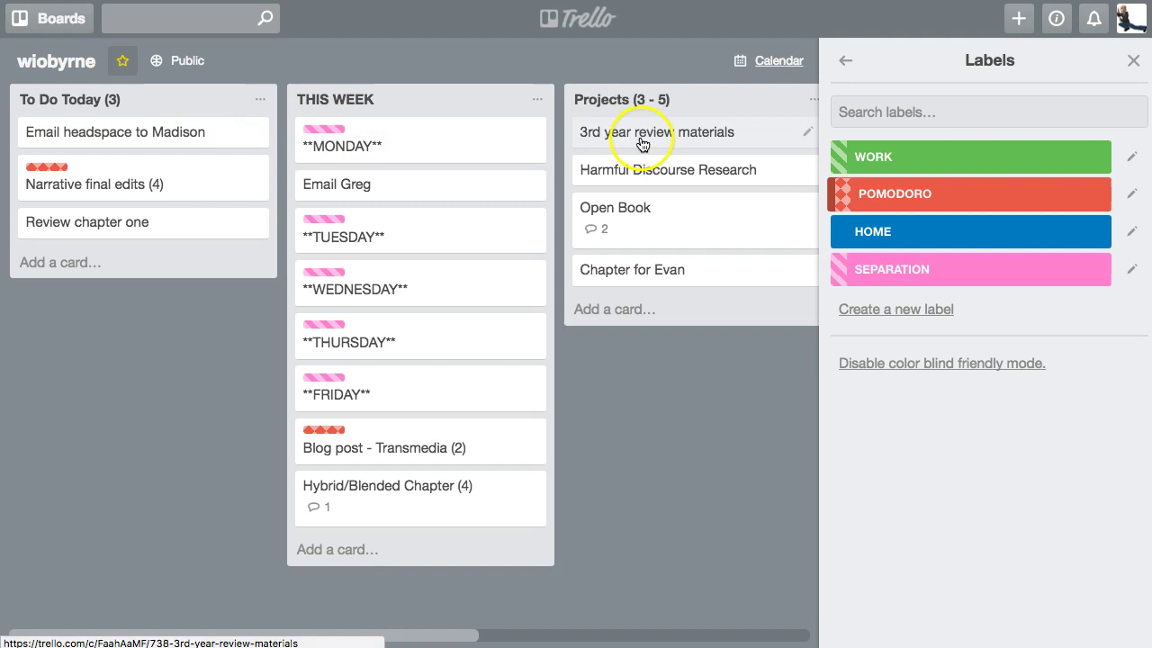
Open the list of boards to view the Test Drive and wiobyrne boards, and close the list.
{"action": "left_click", "coordinate": [50, 18]}
{"action": "right_click", "coordinate": [70, 222]}
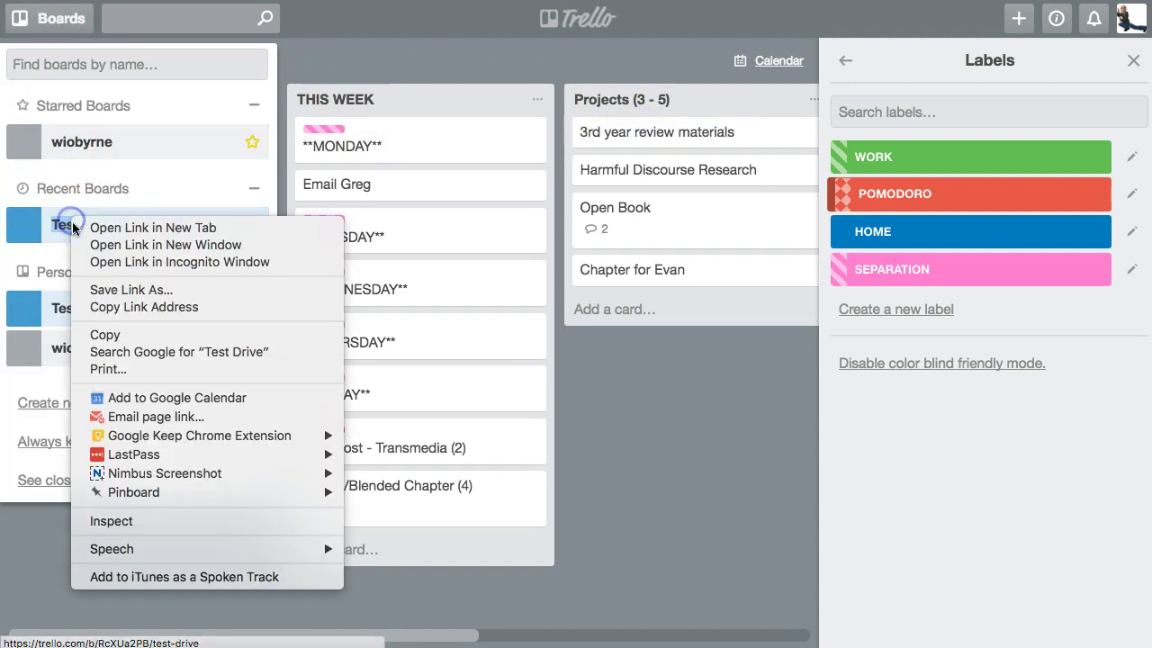
{"action": "key", "text": "Escape"}
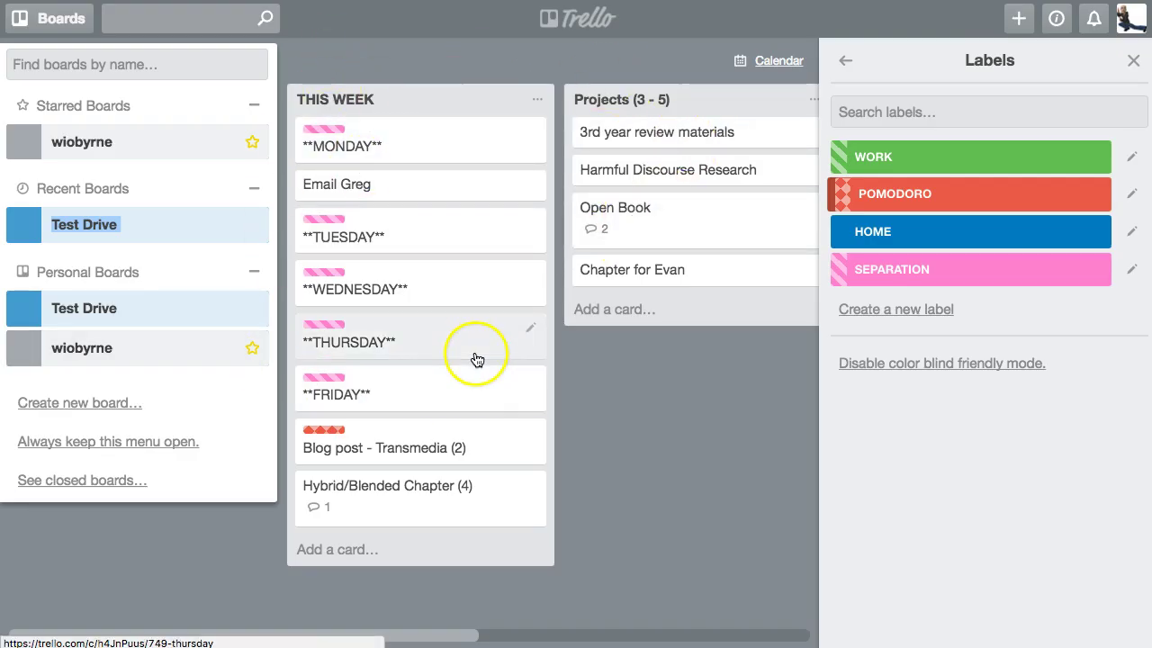
{"action": "left_click", "coordinate": [649, 390]}
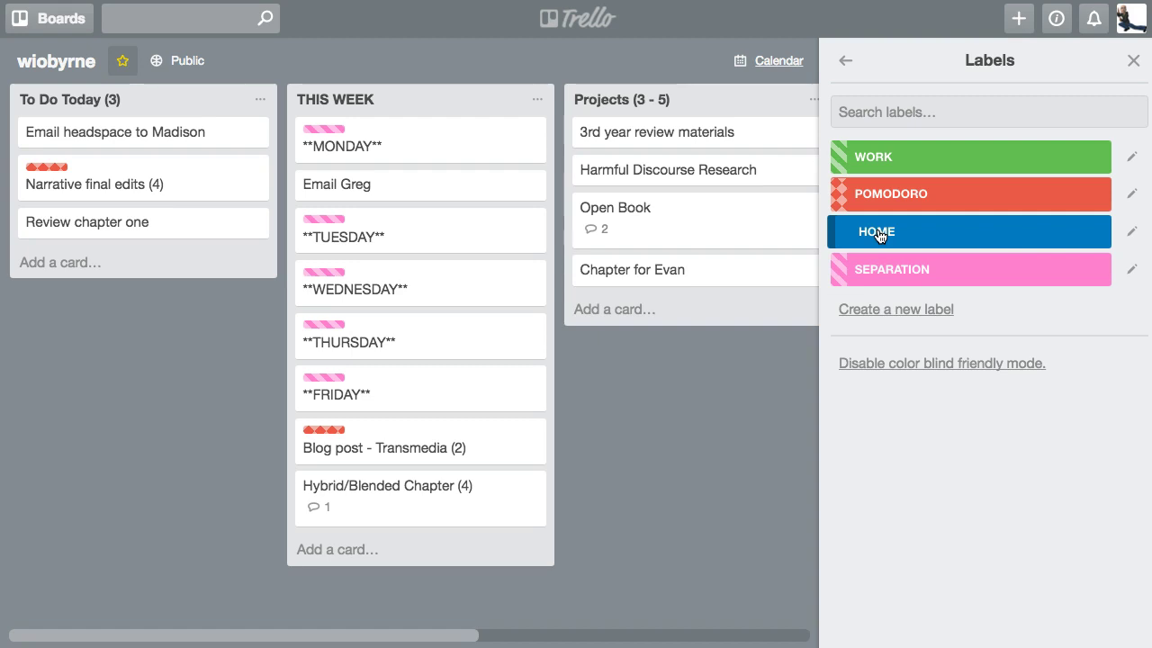
Examine the WORK, POMODORO and HOME labels of the board, and close the board's settings.
{"action": "left_click", "coordinate": [873, 156]}
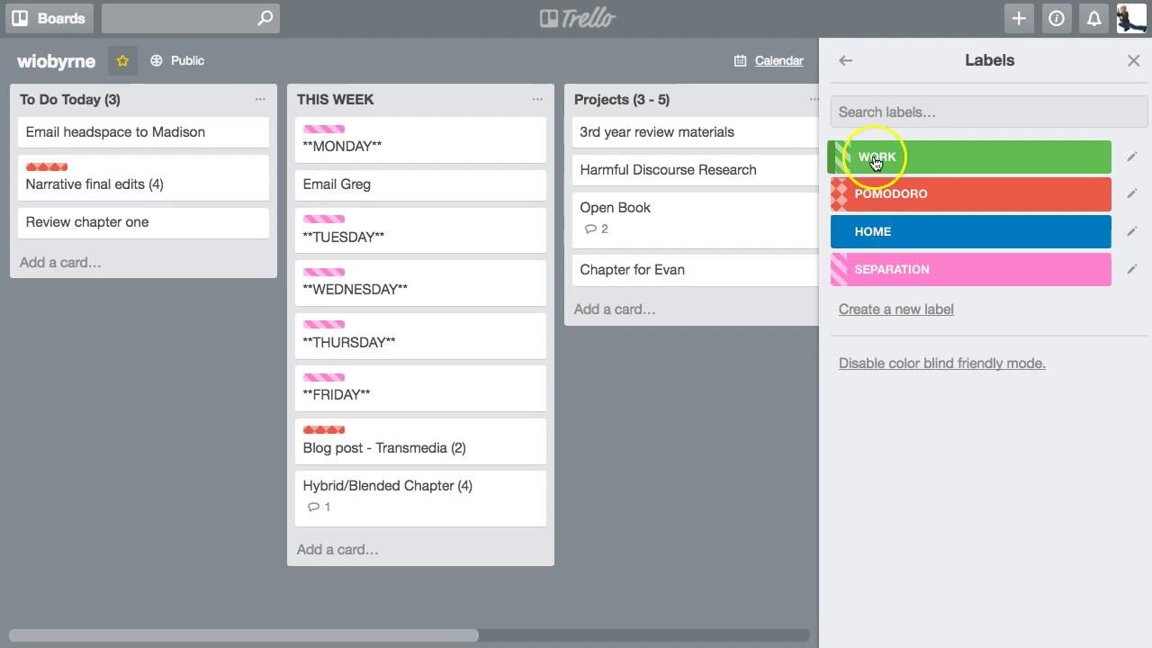
{"action": "left_click", "coordinate": [873, 234]}
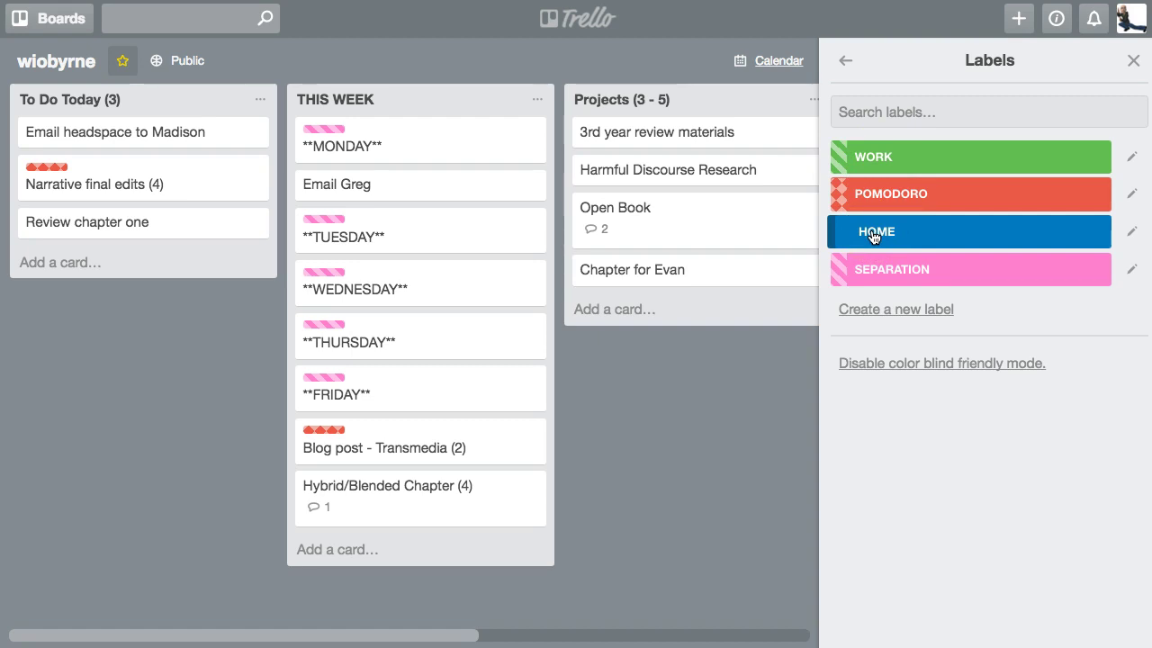
{"action": "left_click", "coordinate": [881, 157]}
{"action": "left_click", "coordinate": [893, 169]}
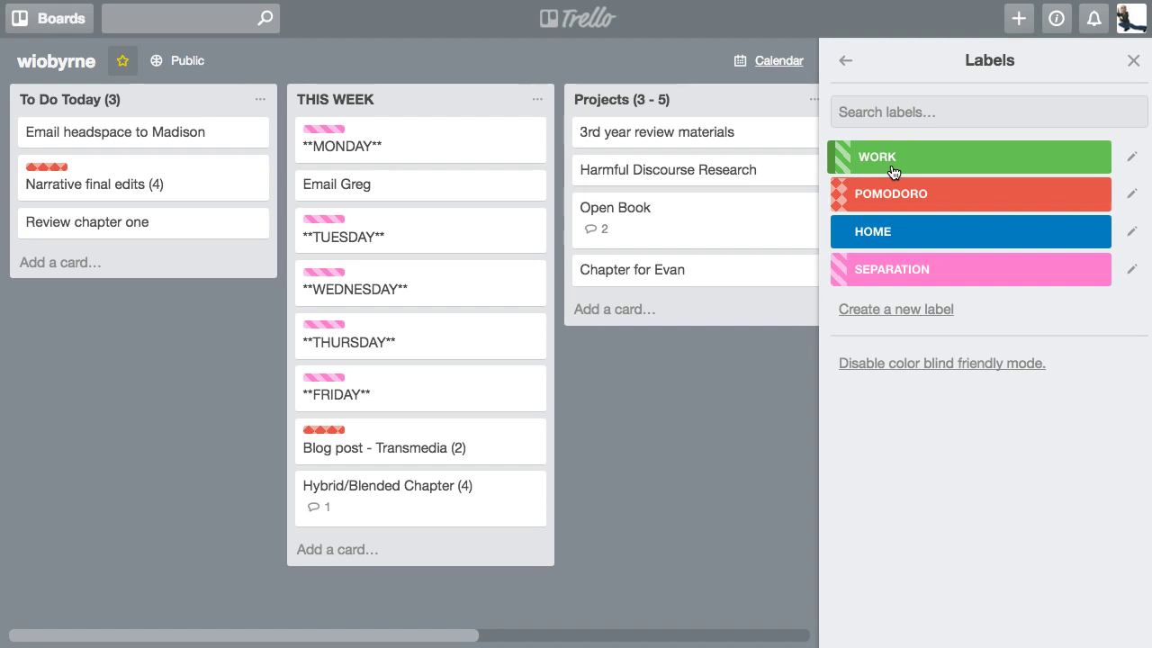
{"action": "left_click", "coordinate": [848, 198]}
{"action": "left_click", "coordinate": [914, 187]}
{"action": "left_click", "coordinate": [874, 202]}
{"action": "left_click", "coordinate": [853, 171]}
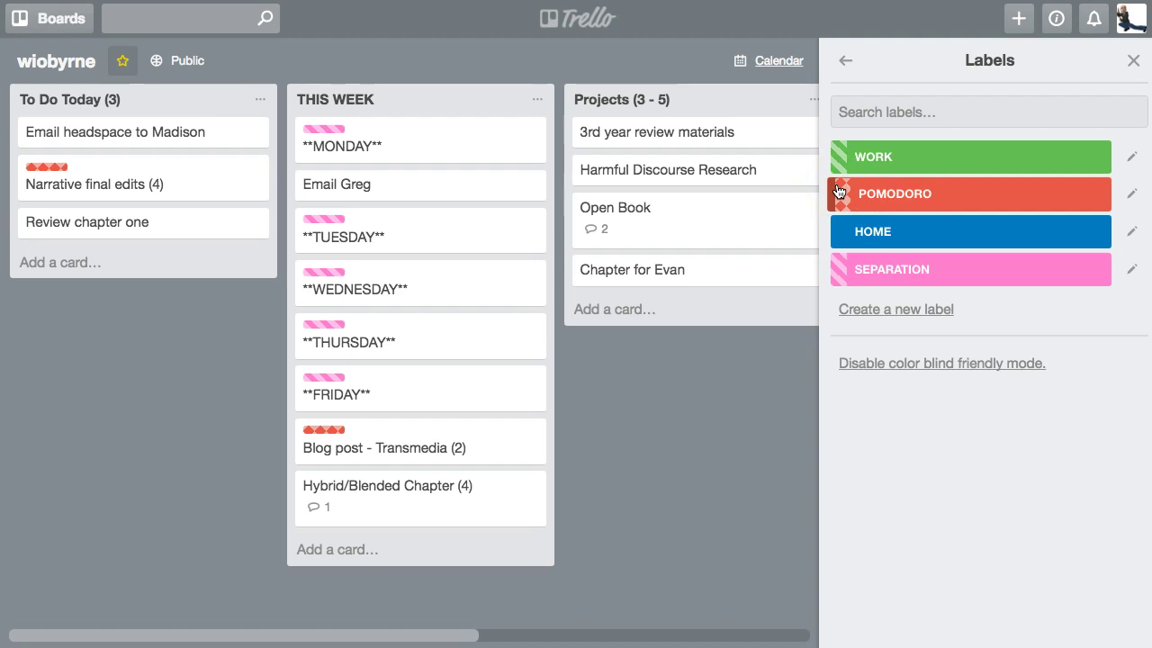
{"action": "left_click", "coordinate": [845, 60]}
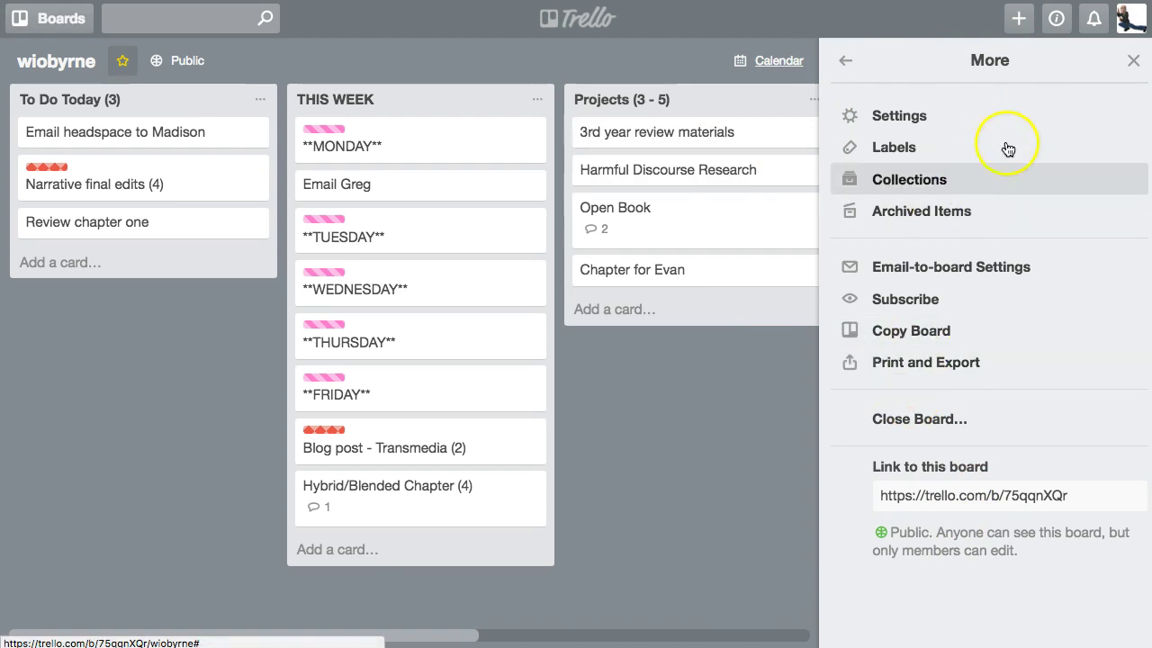
{"action": "left_click", "coordinate": [1133, 60]}
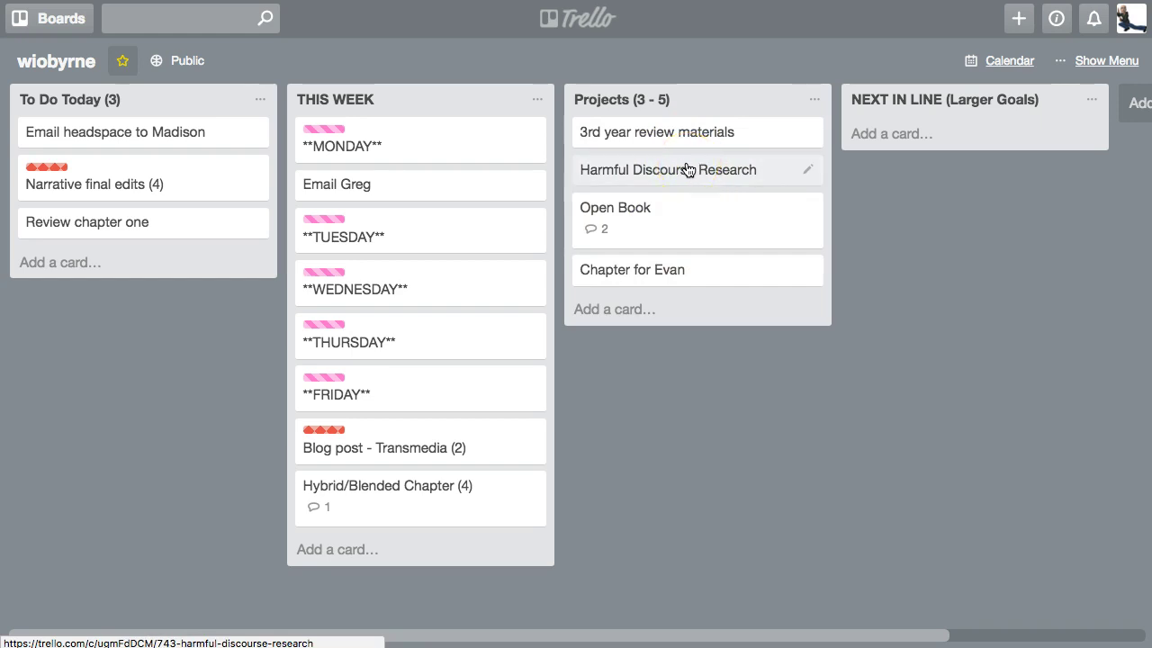
Open the Open Book card in Projects (3 - 5), review its comments and activity, and close it.
{"action": "left_click", "coordinate": [678, 212]}
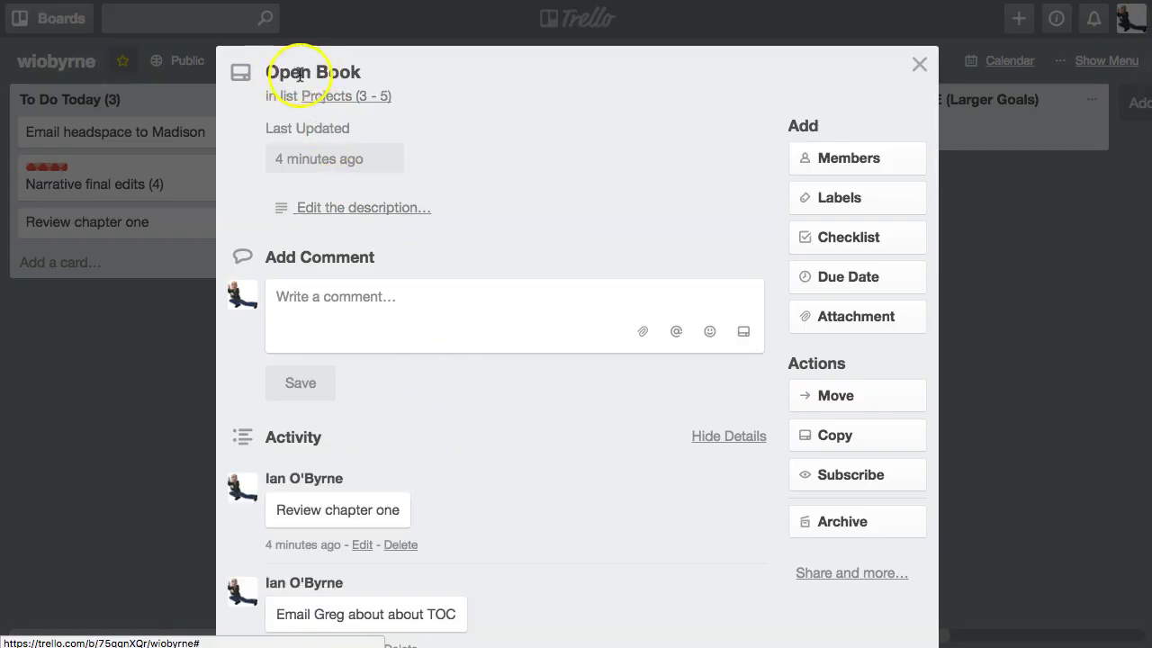
{"action": "scroll", "coordinate": [528, 437], "scroll_direction": "down", "scroll_amount": 3}
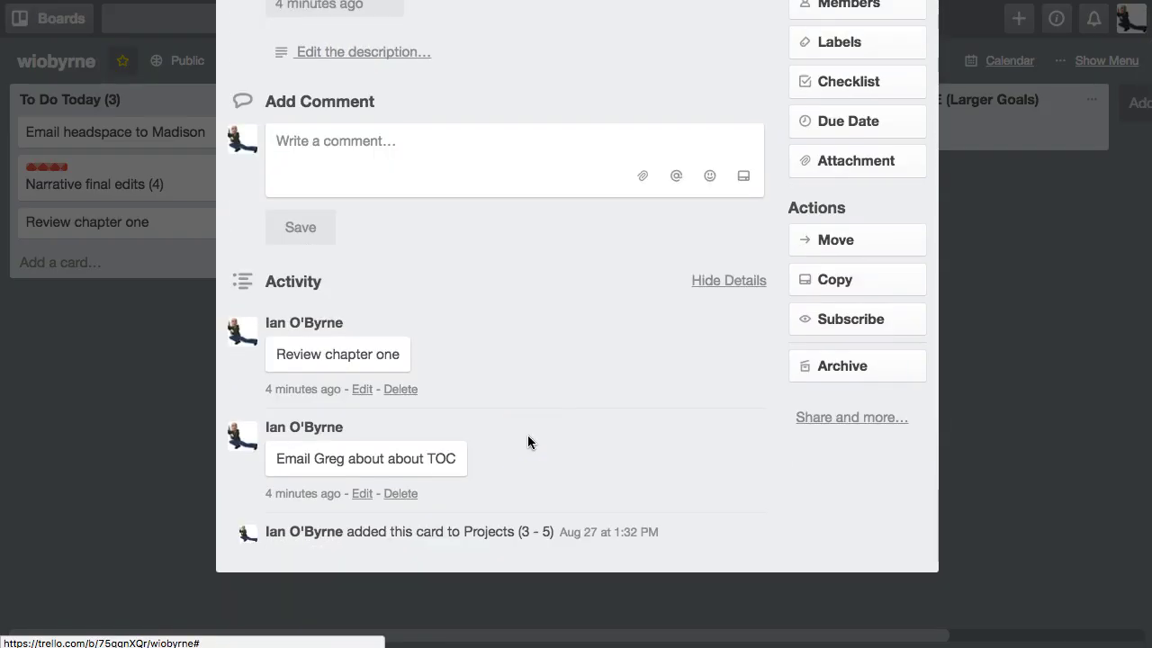
{"action": "scroll", "coordinate": [528, 441], "scroll_direction": "up", "scroll_amount": 3}
{"action": "left_click", "coordinate": [124, 418]}
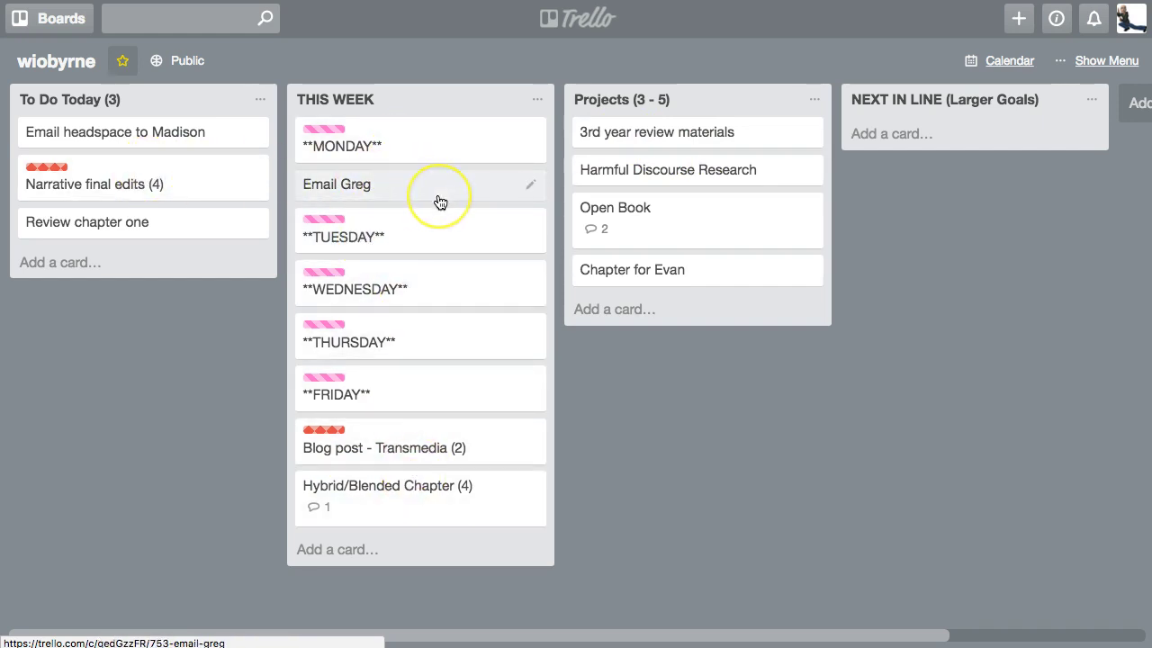
{"action": "left_click", "coordinate": [190, 330]}
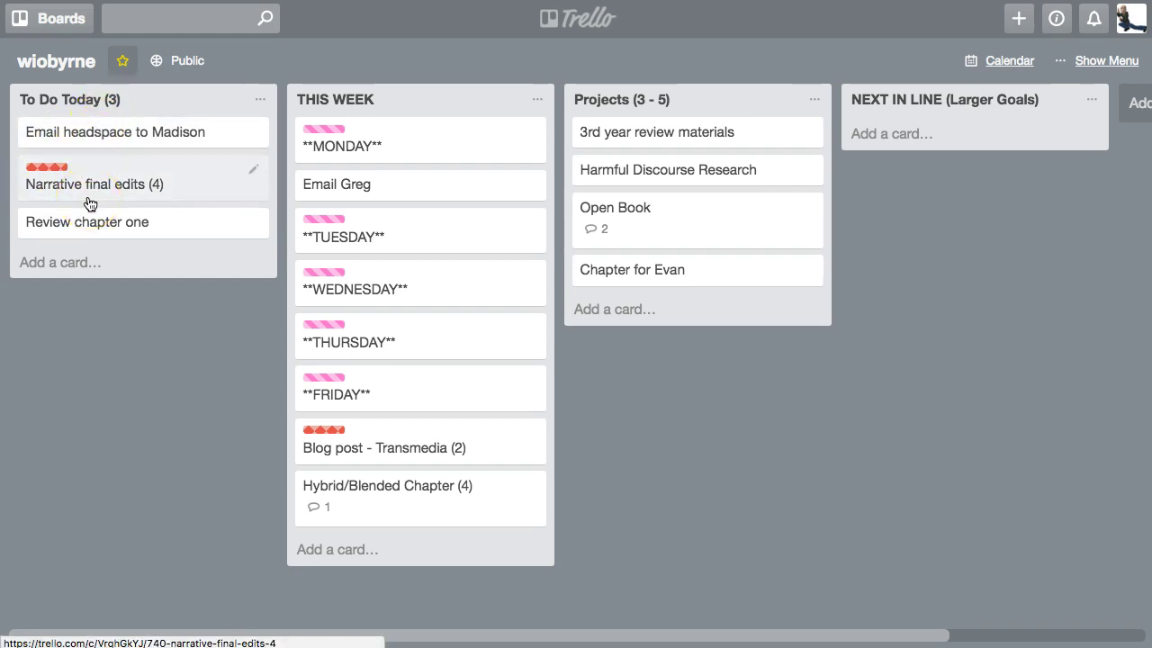
{"action": "left_click", "coordinate": [117, 330]}
{"action": "left_click", "coordinate": [82, 327]}
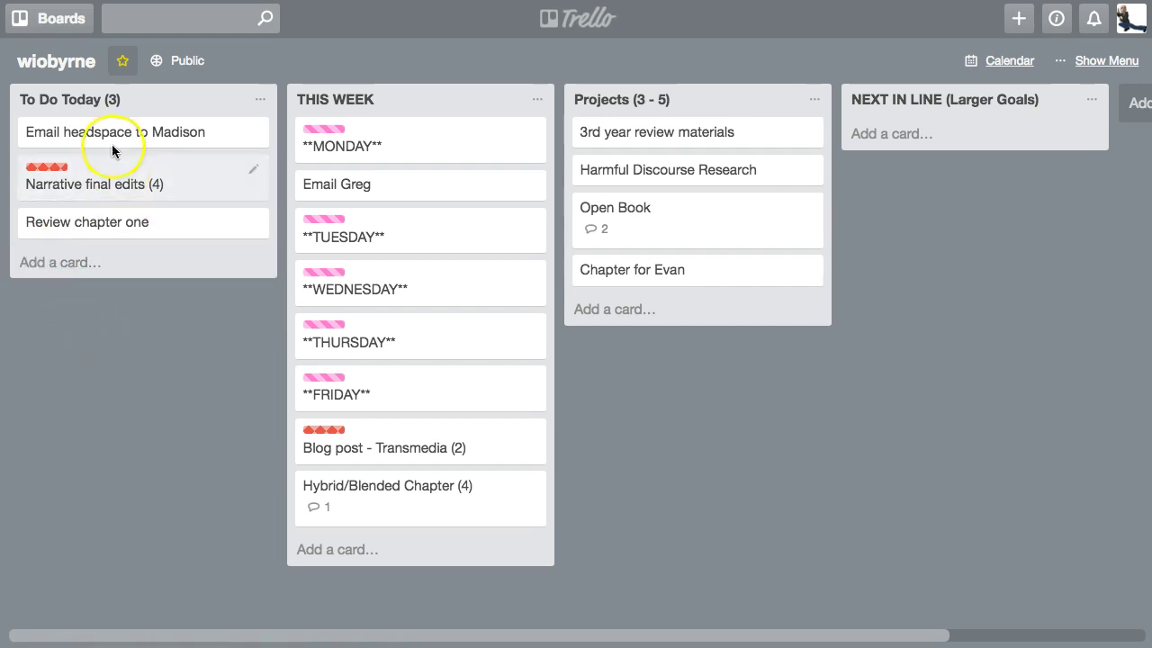
{"action": "left_click", "coordinate": [117, 365]}
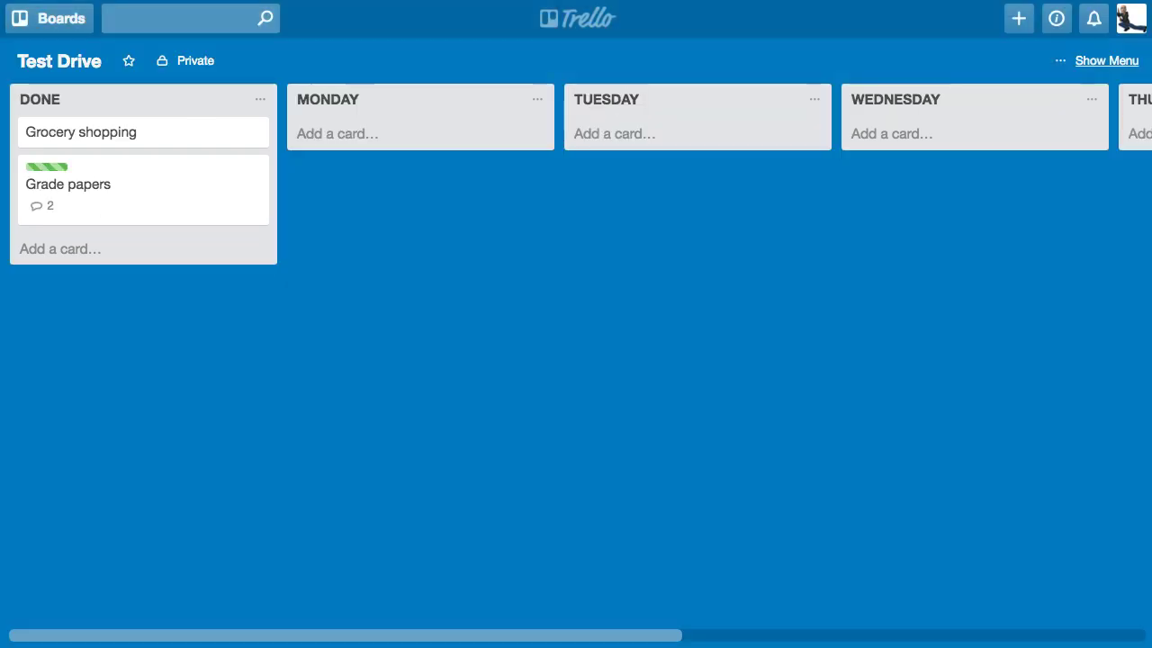
Switch to the web browser's newsletter page and view the TL;DR page at wiobyrne.com/tldr/.
{"action": "type", "text": "wiobyrne"}
{"action": "key", "text": "Return"}
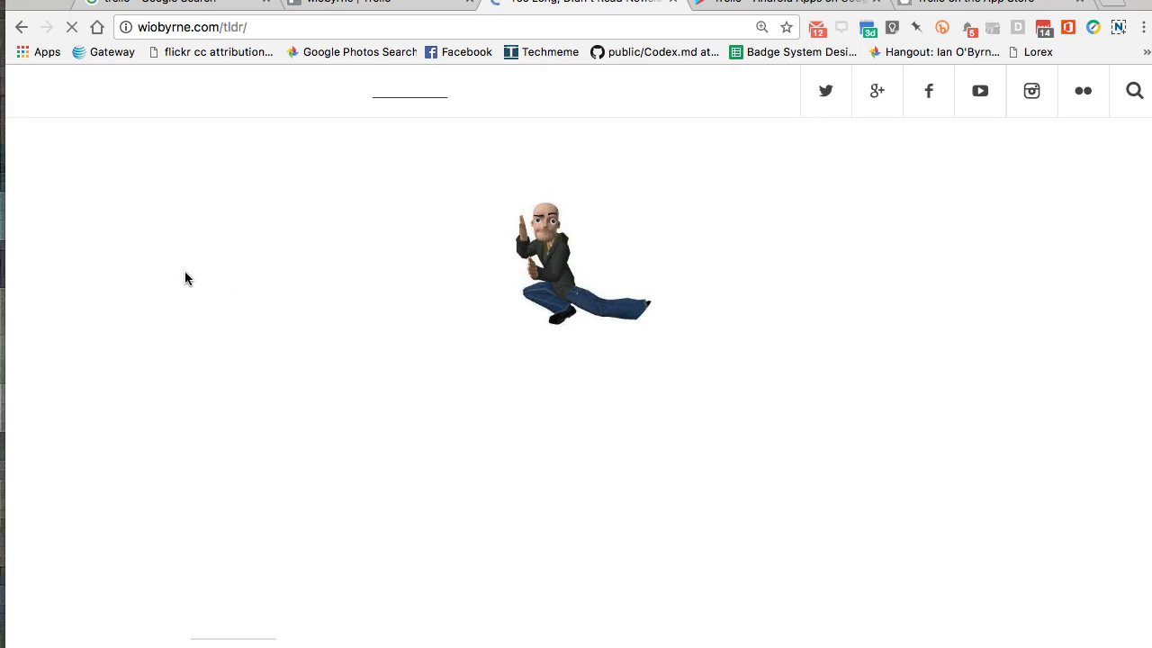
{"action": "left_click", "coordinate": [92, 518]}
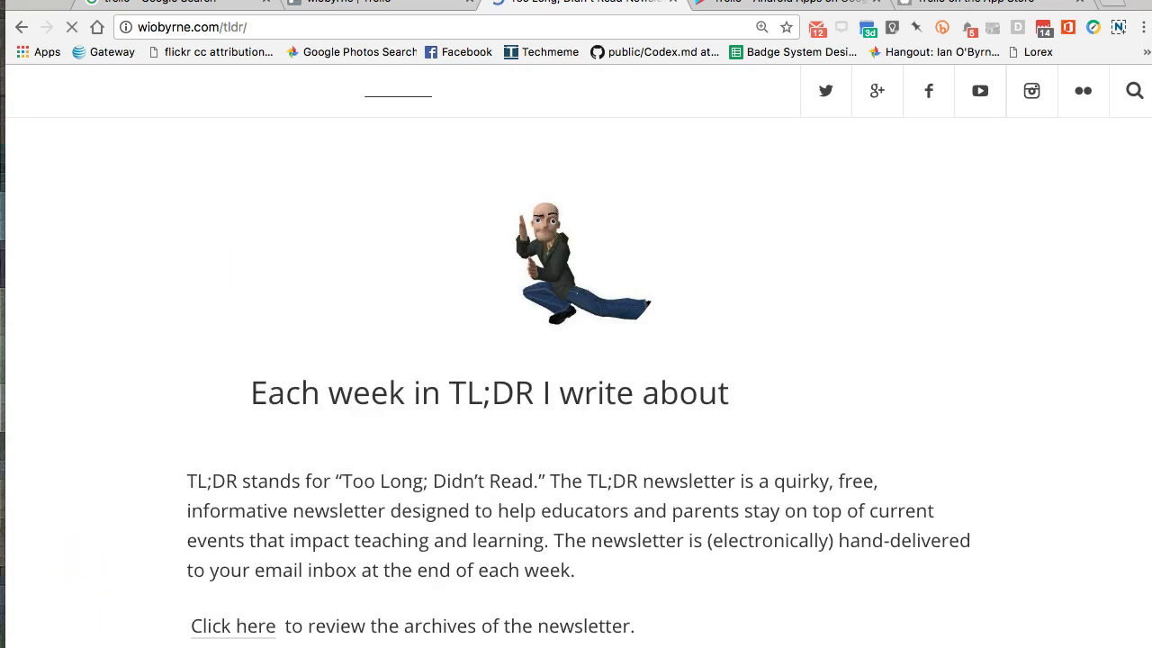